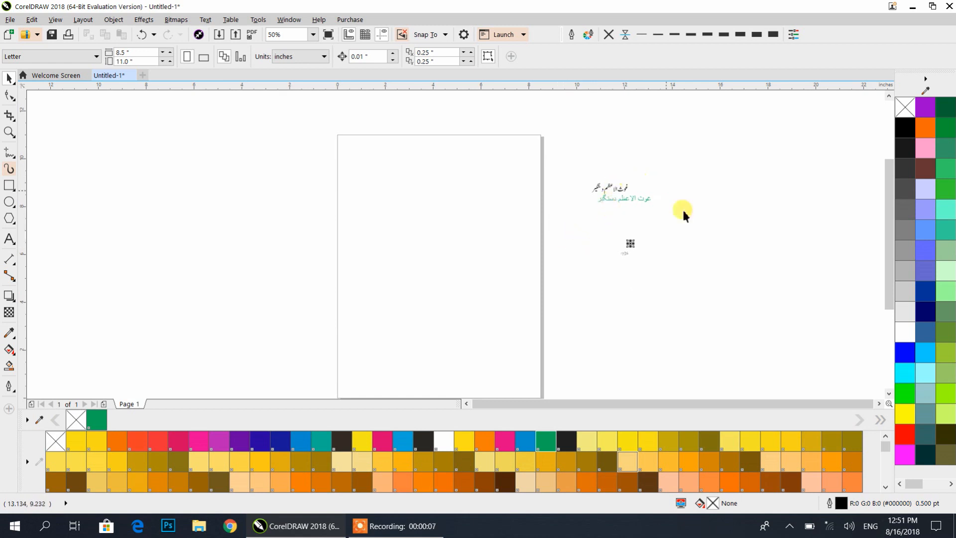
# - Switch the Letter page to landscape orientation
pyautogui.scroll(-1, 445, 186)
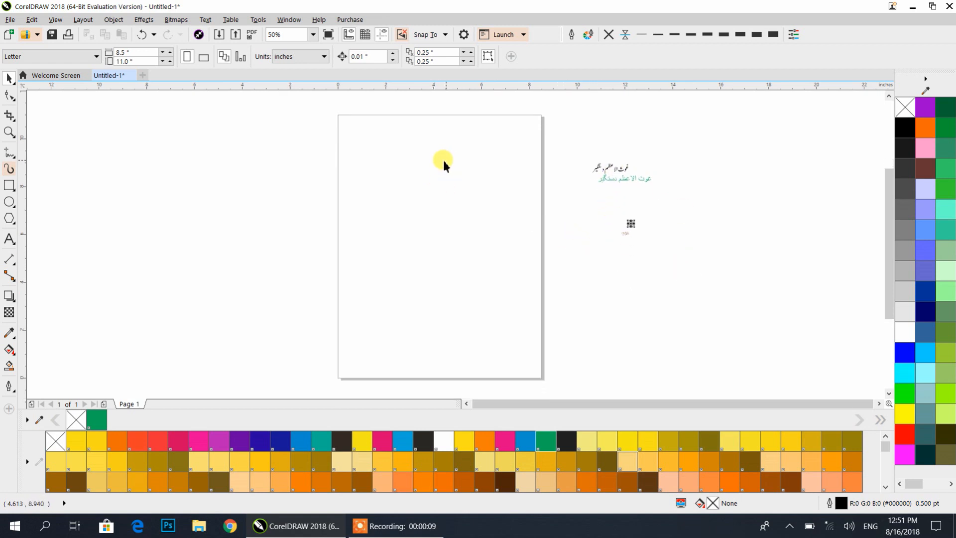
pyautogui.click(9, 185)
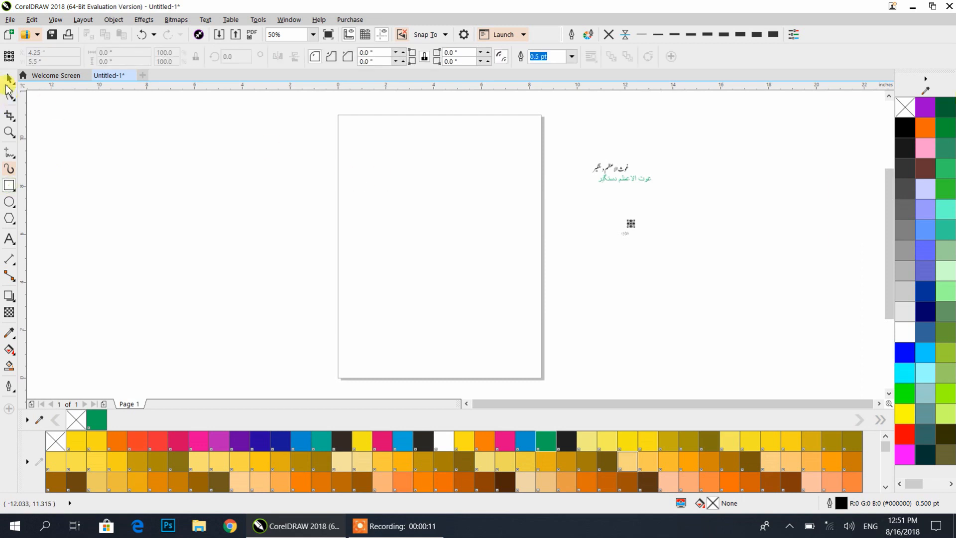
pyautogui.click(9, 79)
pyautogui.click(203, 56)
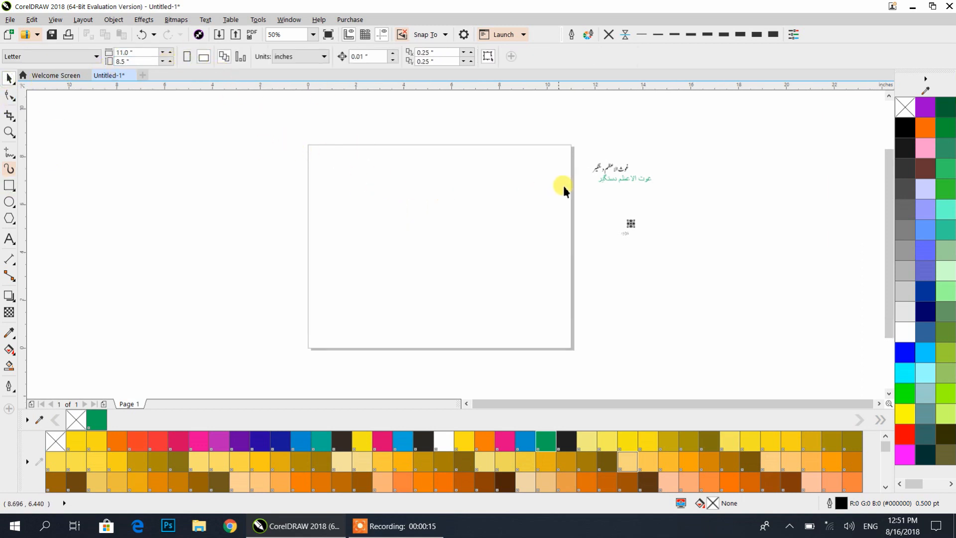
# - Place a copy of the black Urdu text near the page's top edge and flatten its height
pyautogui.moveTo(609, 167); pyautogui.dragTo(420, 166)
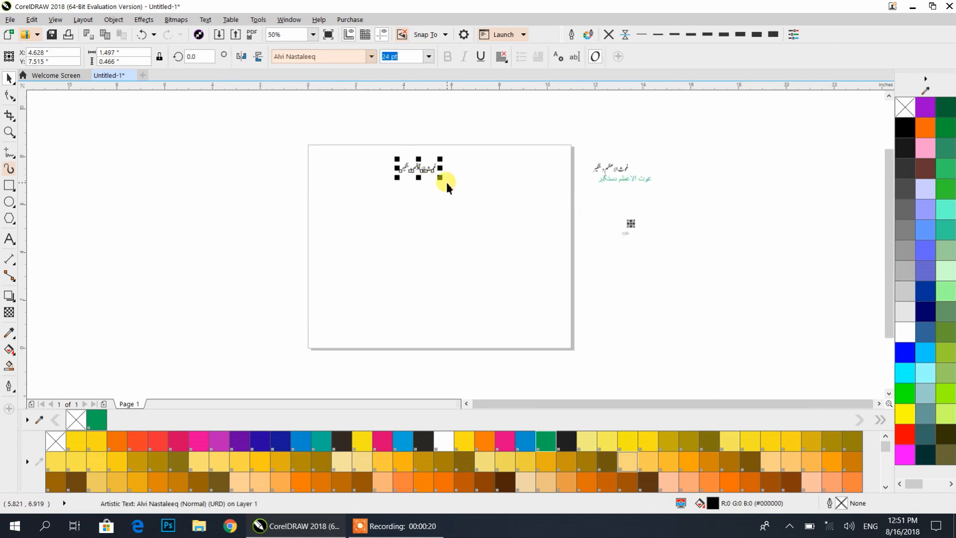
pyautogui.scroll(5, 422, 171)
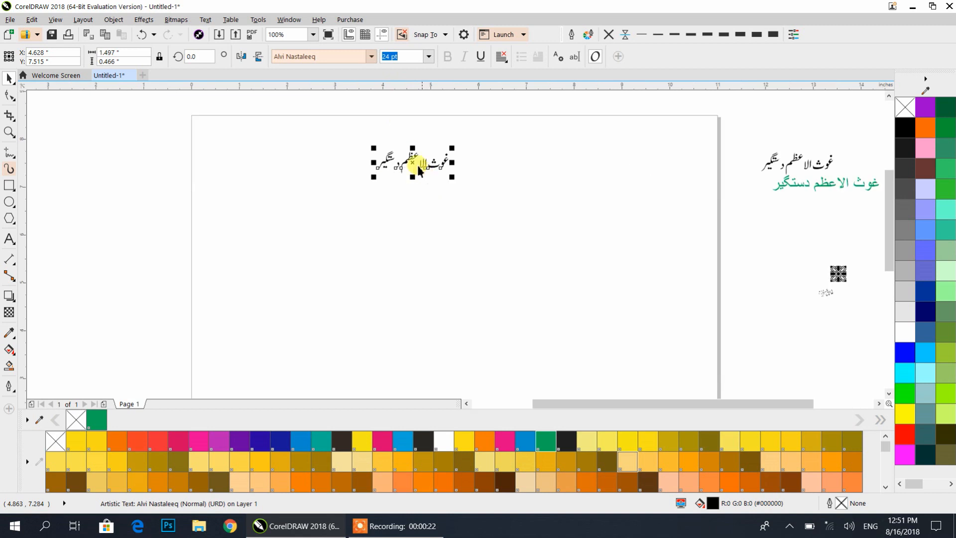
pyautogui.moveTo(403, 210); pyautogui.dragTo(404, 184)
# - Add a small, narrow copy of the black text, about 0.55 × 0.32 in, directly below the flattened one
pyautogui.moveTo(437, 148); pyautogui.dragTo(454, 234)
pyautogui.moveTo(567, 233); pyautogui.dragTo(325, 190)
pyautogui.scroll(-1, 417, 216)
pyautogui.scroll(2, 318, 175)
pyautogui.scroll(-1, 317, 172)
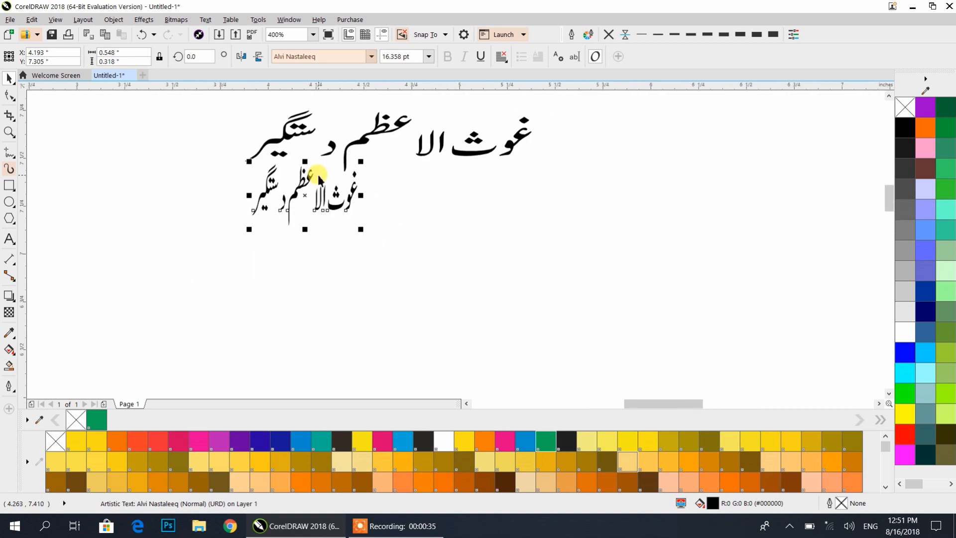
pyautogui.scroll(-2, 427, 186)
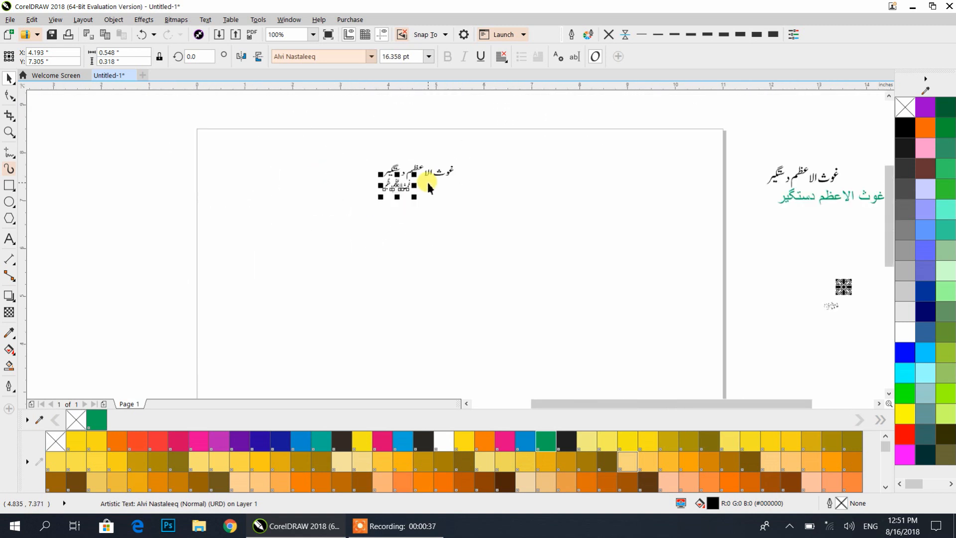
# - Move the remaining off-page black text onto the page and stretch it to about 2.64 × 0.91 in
pyautogui.moveTo(799, 173); pyautogui.dragTo(455, 201)
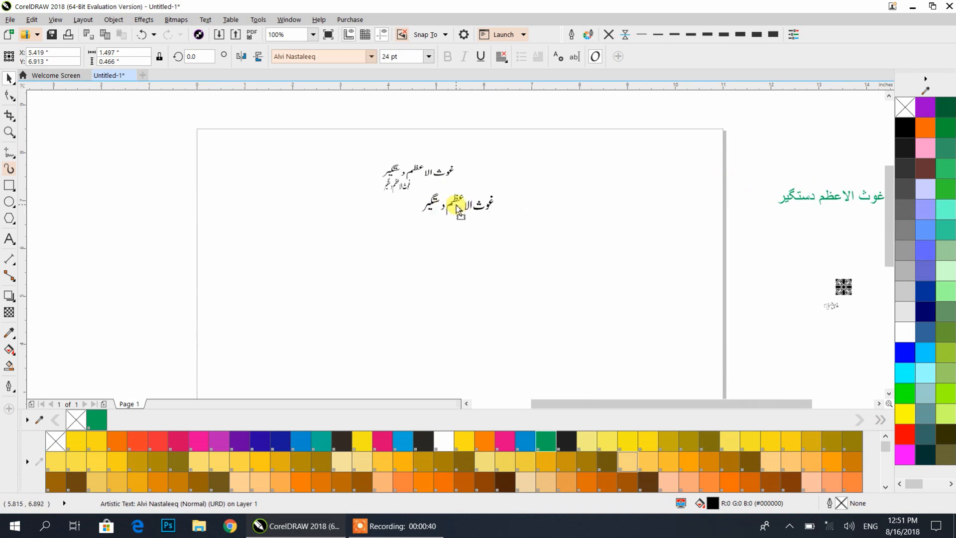
pyautogui.scroll(1, 466, 202)
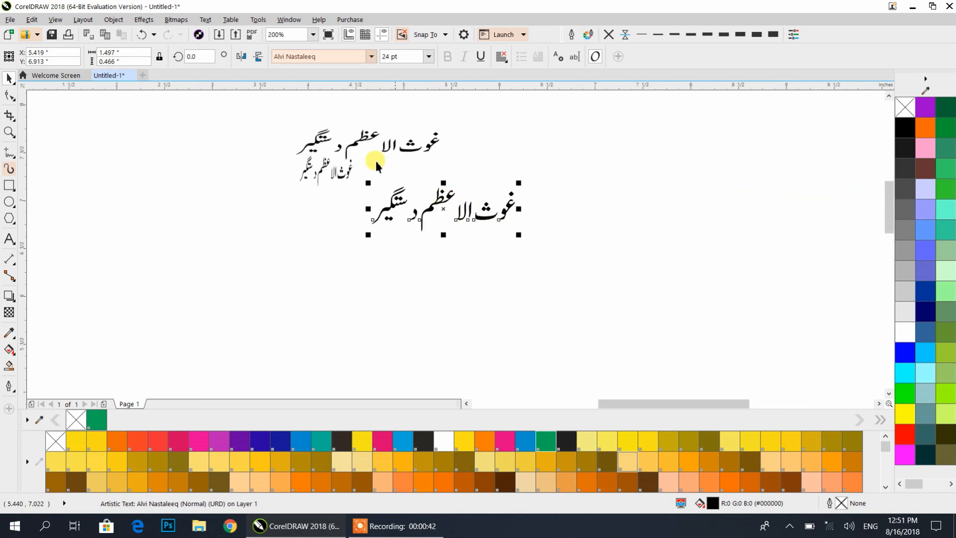
pyautogui.moveTo(518, 209); pyautogui.dragTo(628, 209)
pyautogui.moveTo(498, 234); pyautogui.dragTo(483, 350)
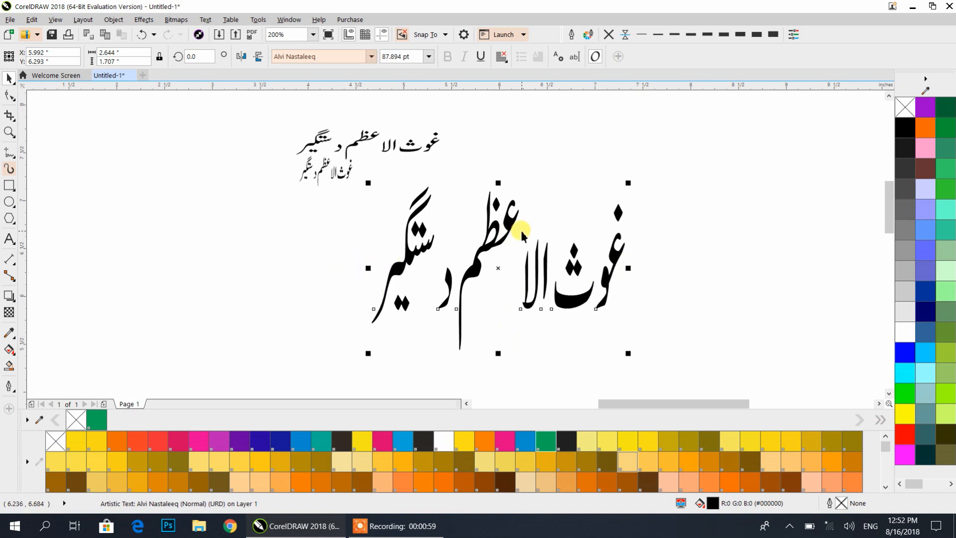
pyautogui.moveTo(498, 353); pyautogui.dragTo(498, 277)
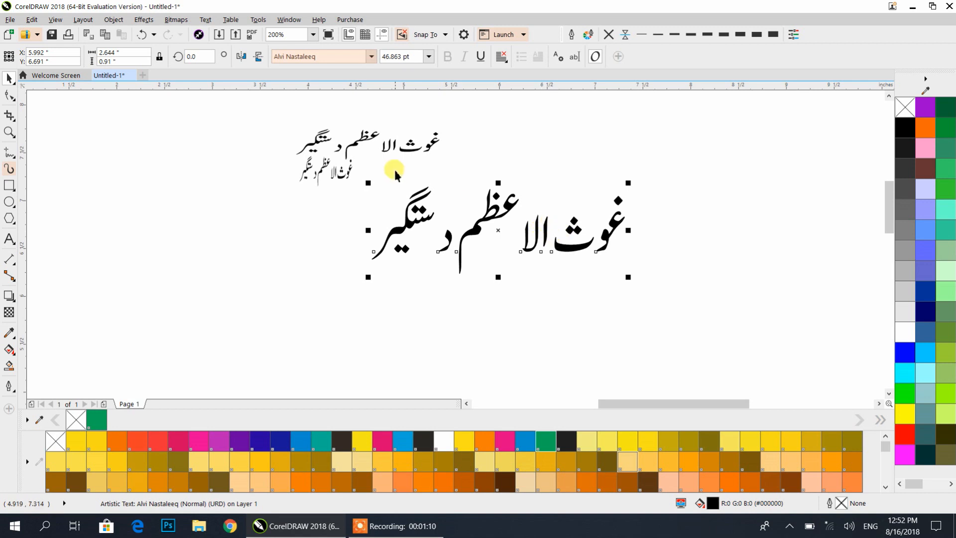
# - Enlarge the narrow and flattened black texts and arrange them side by side in one row near the page's top
pyautogui.click(349, 174)
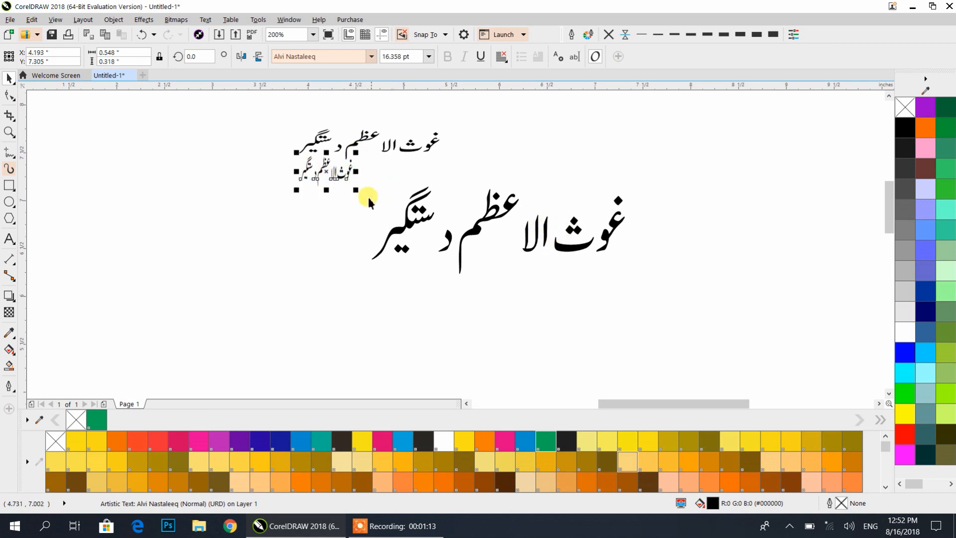
pyautogui.moveTo(356, 190); pyautogui.dragTo(426, 273)
pyautogui.moveTo(397, 206); pyautogui.dragTo(275, 212)
pyautogui.click(345, 150)
pyautogui.moveTo(443, 121); pyautogui.dragTo(544, 98)
pyautogui.click(301, 201)
pyautogui.moveTo(300, 201); pyautogui.dragTo(282, 144)
# - Center the largest black text beneath the other two and fill it with green
pyautogui.moveTo(469, 234); pyautogui.dragTo(318, 233)
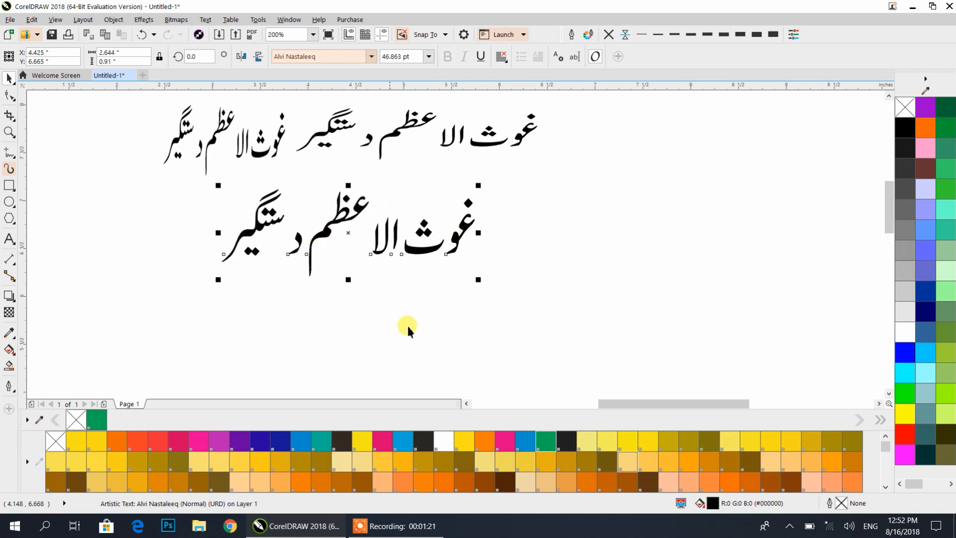
pyautogui.click(547, 441)
pyautogui.click(500, 334)
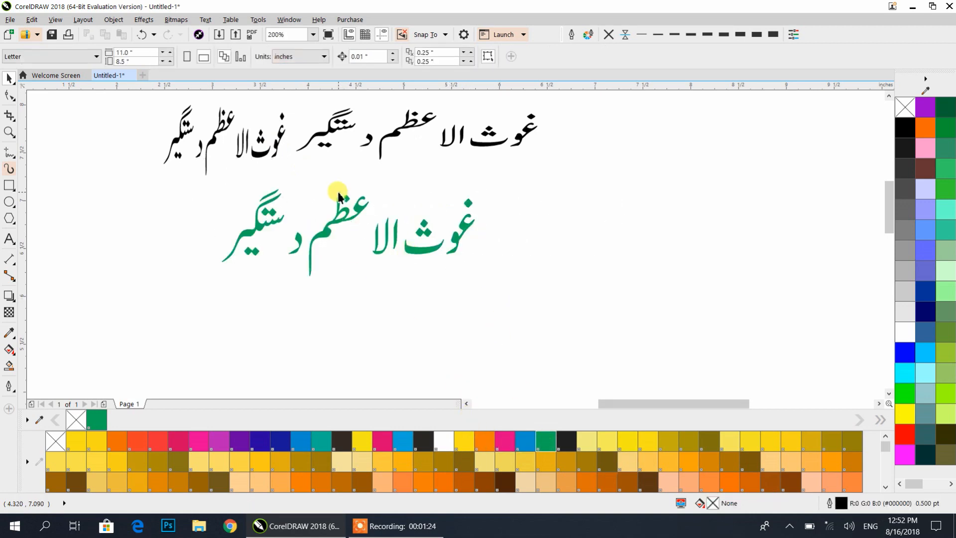
# - Place a copy of the off-page green Arial text on the page and fill it with orange
pyautogui.scroll(-2, 338, 196)
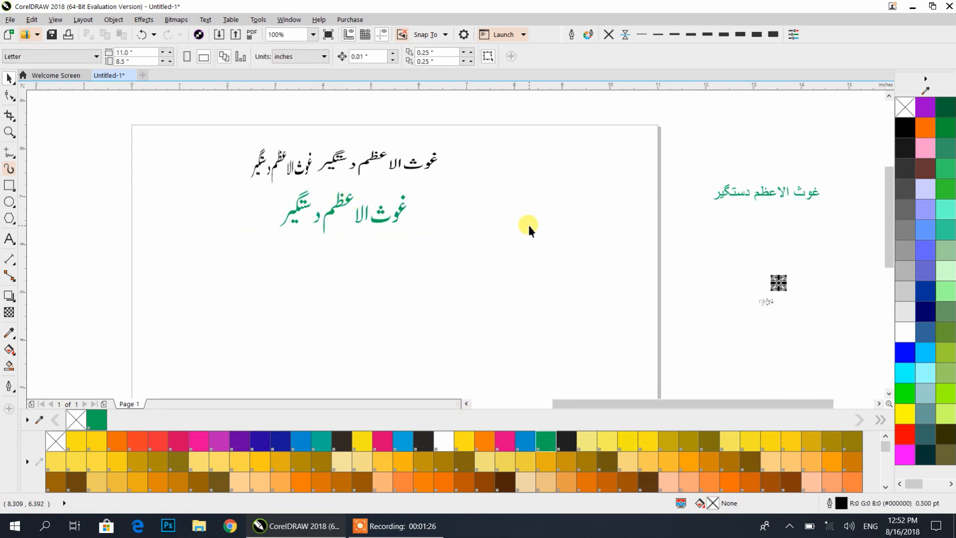
pyautogui.moveTo(755, 200); pyautogui.dragTo(506, 258)
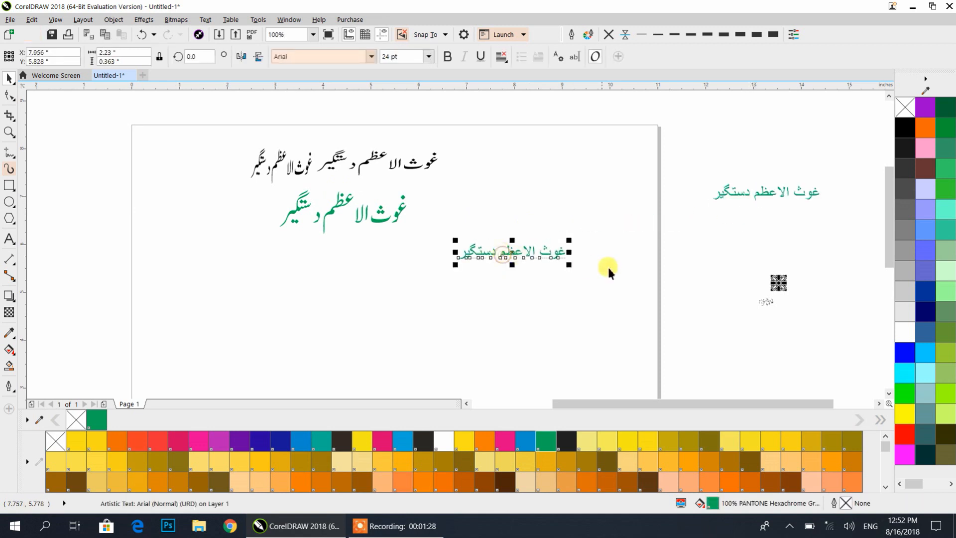
pyautogui.click(926, 128)
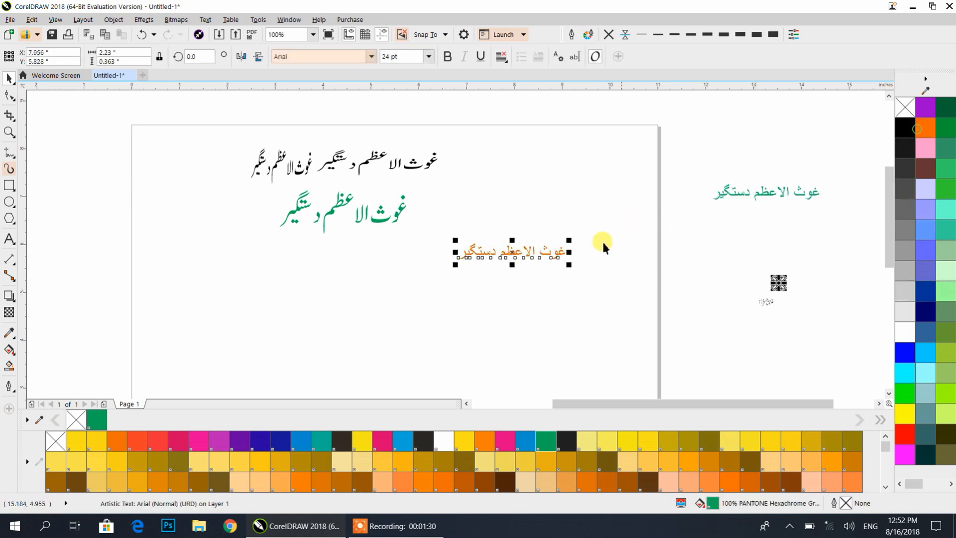
# - Try stretching the orange text sideways, undo it, and enlarge the text proportionally to about 2.86 × 0.47 in
pyautogui.moveTo(454, 259); pyautogui.dragTo(325, 256)
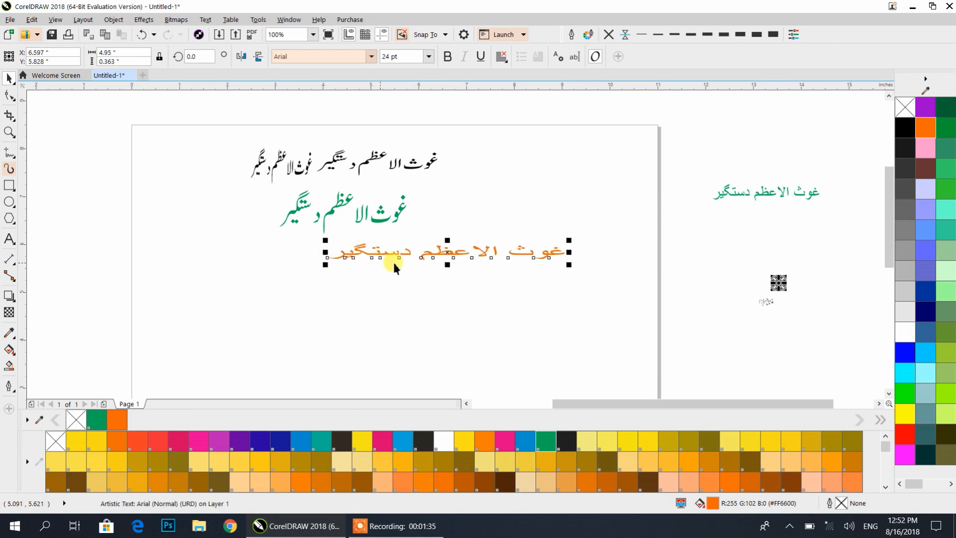
pyautogui.hotkey('ctrl', 'z')
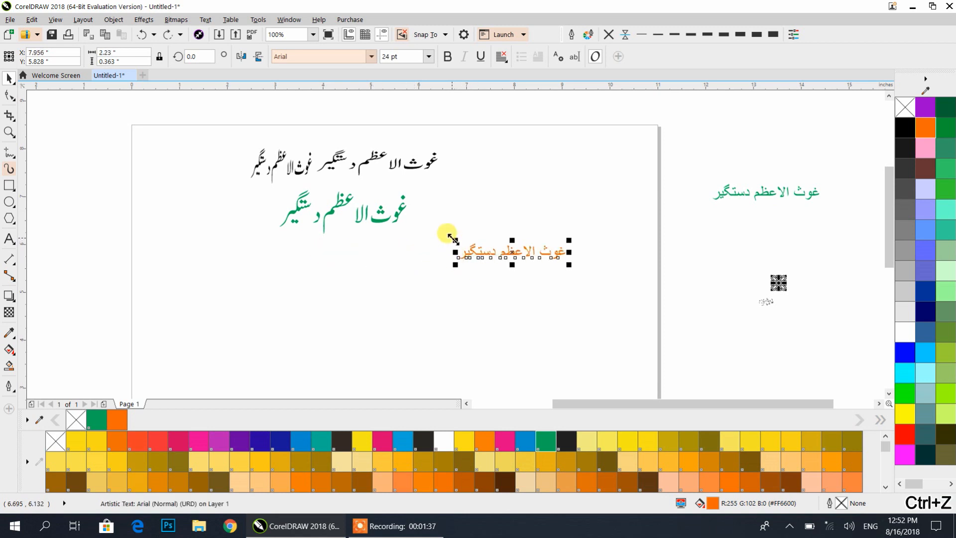
pyautogui.scroll(3, 568, 231)
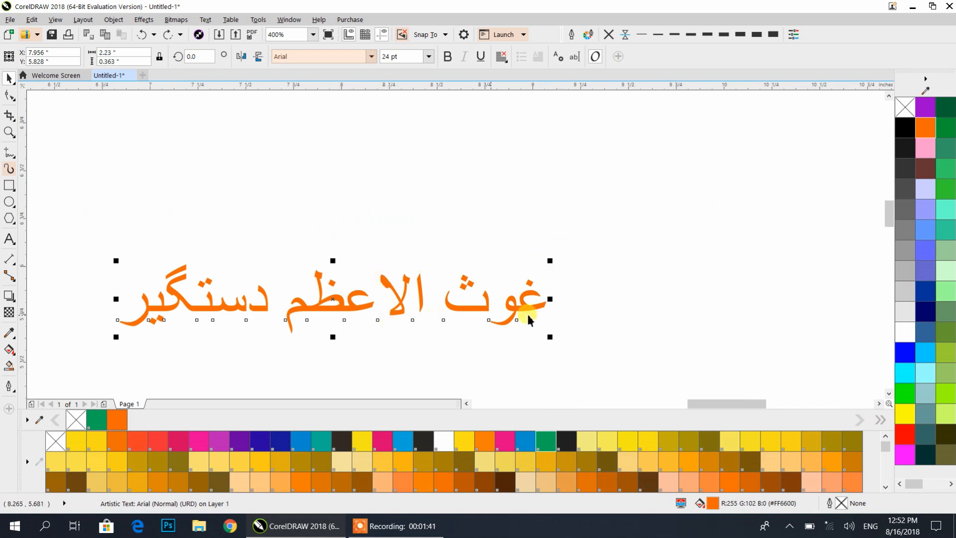
pyautogui.moveTo(550, 261); pyautogui.dragTo(668, 191)
pyautogui.scroll(-3, 668, 192)
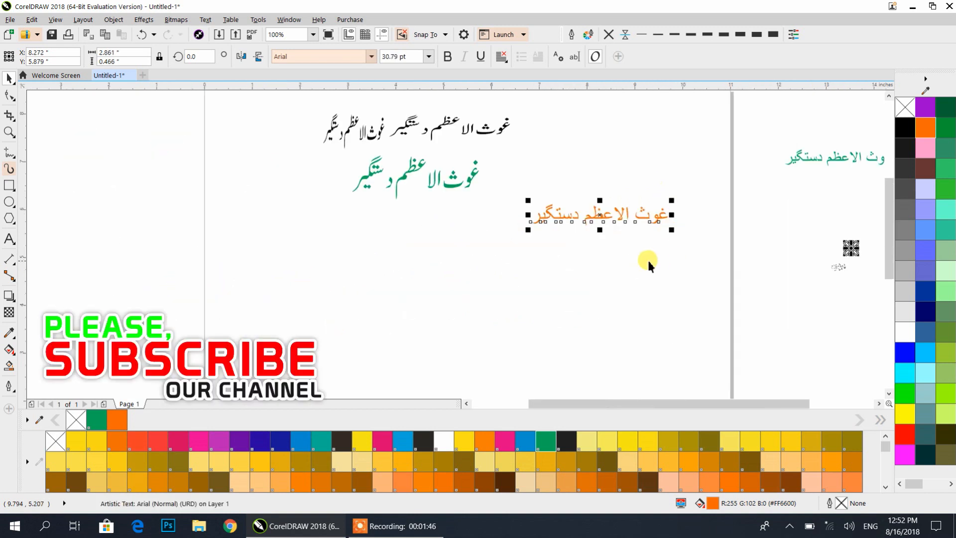
# - Draw a rectangle about 6.01 × 1.76 in below the texts
pyautogui.moveTo(647, 260); pyautogui.dragTo(646, 247)
pyautogui.click(9, 185)
pyautogui.moveTo(269, 236); pyautogui.dragTo(557, 322)
pyautogui.click(9, 79)
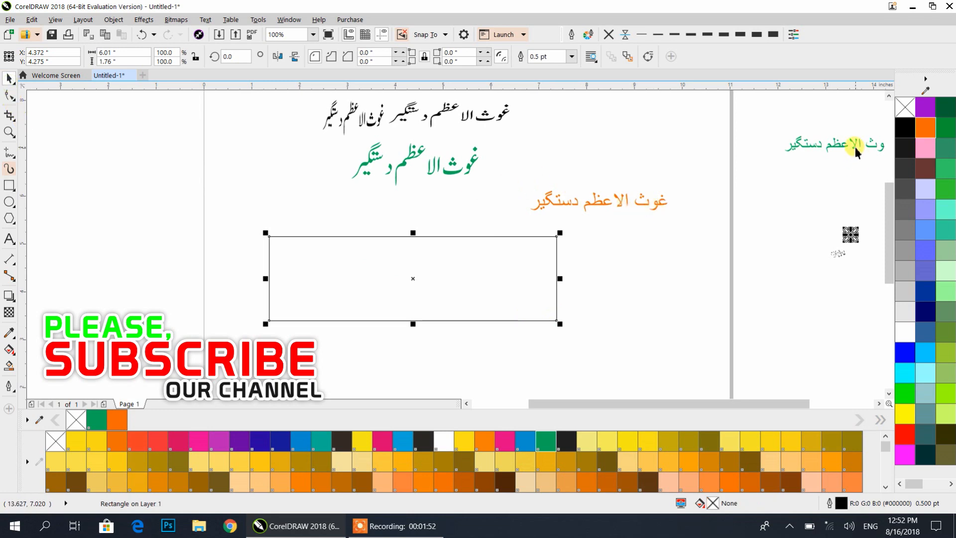
# - Place a copy of the green Arial text inside the rectangle and change its font to Alvi Nastaleeq
pyautogui.moveTo(856, 152); pyautogui.dragTo(439, 278)
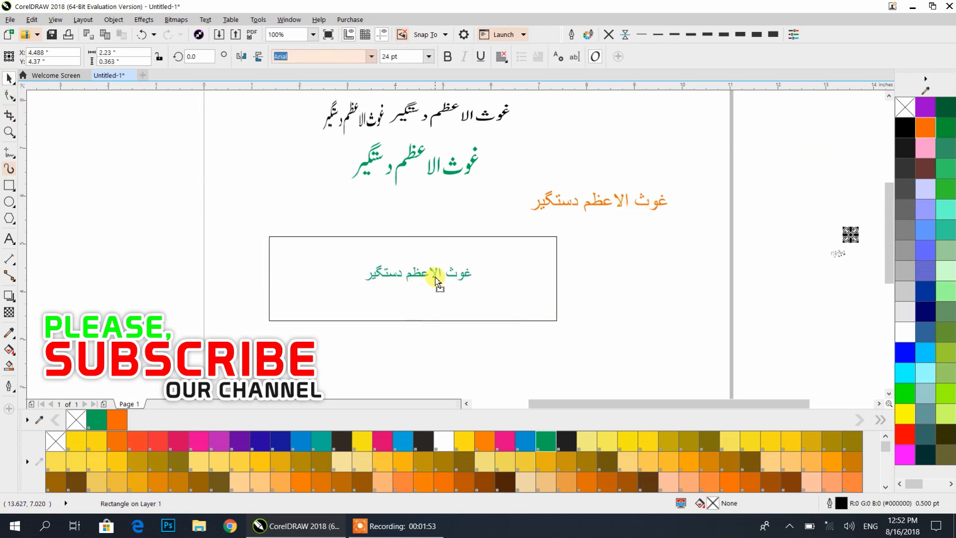
pyautogui.click(372, 57)
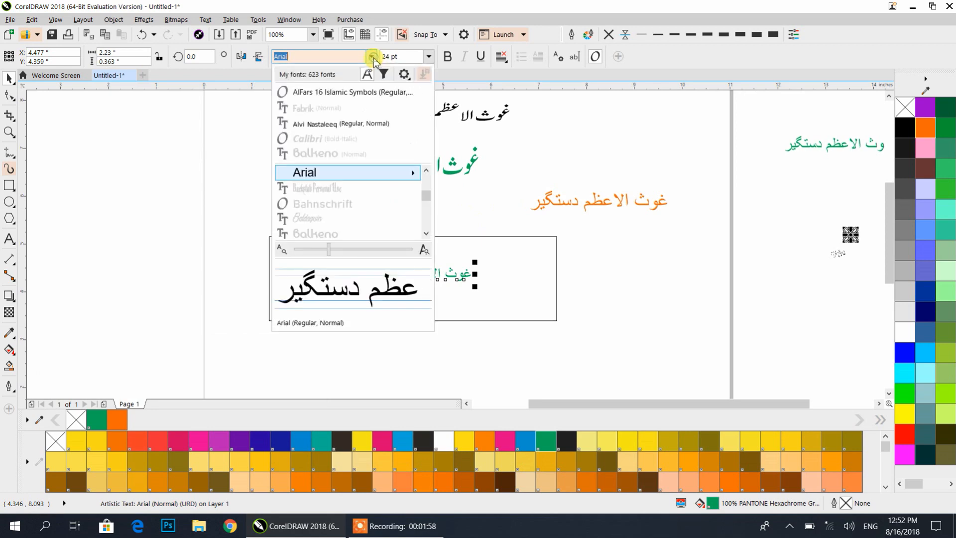
pyautogui.click(334, 125)
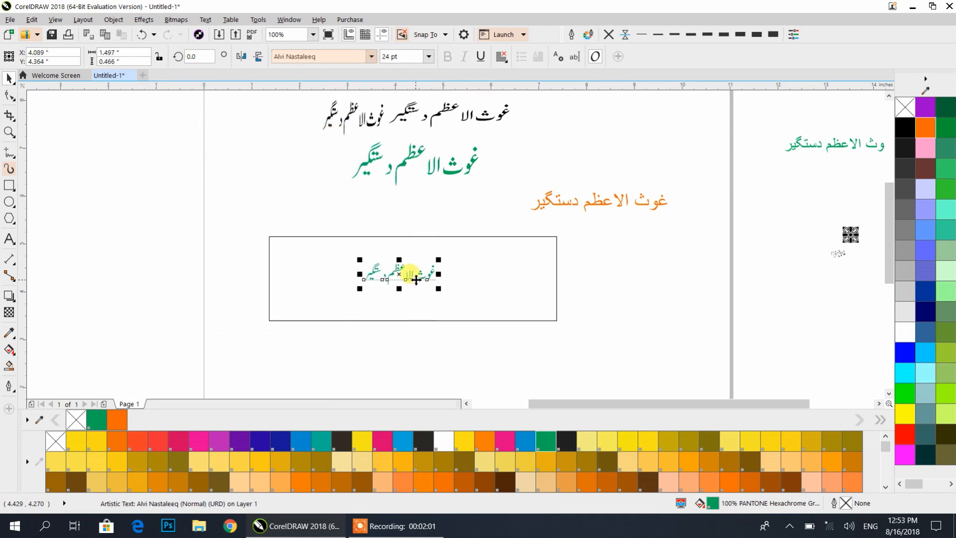
# - Duplicate the rectangle directly below, and place copies of the green Nastaleeq text beside the original rectangle and inside the duplicate
pyautogui.moveTo(401, 274); pyautogui.dragTo(680, 298)
pyautogui.rightClick(680, 298)
pyautogui.moveTo(564, 257); pyautogui.dragTo(527, 294)
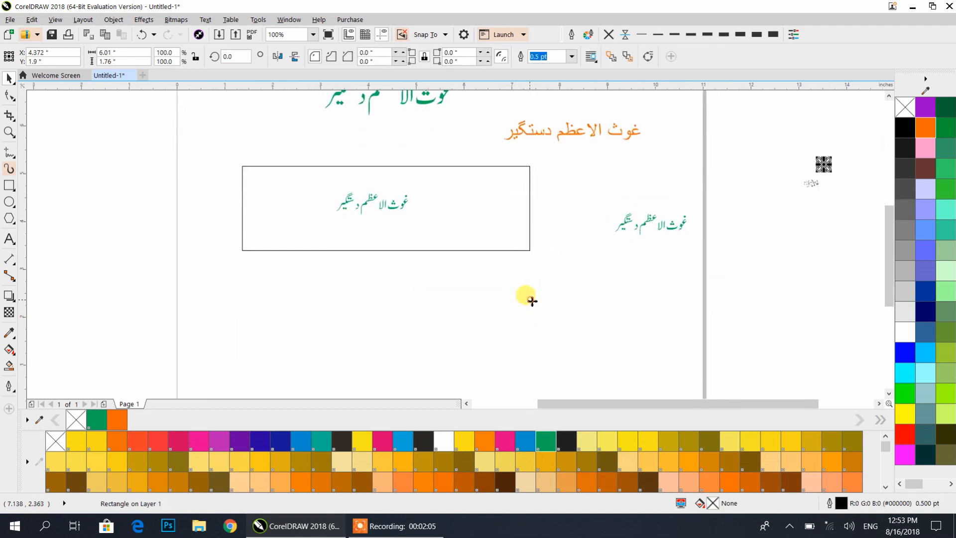
pyautogui.click(590, 307)
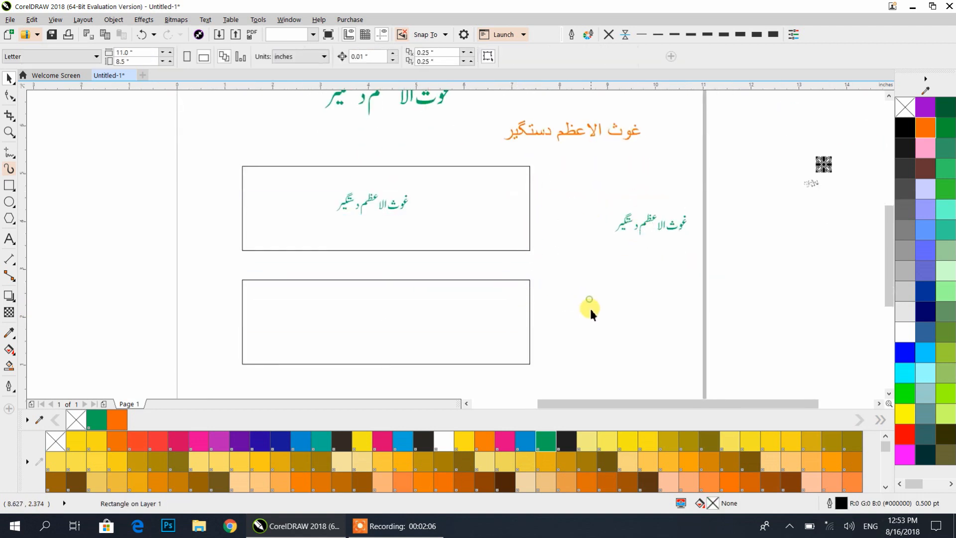
pyautogui.click(390, 206)
pyautogui.moveTo(650, 222); pyautogui.dragTo(388, 314)
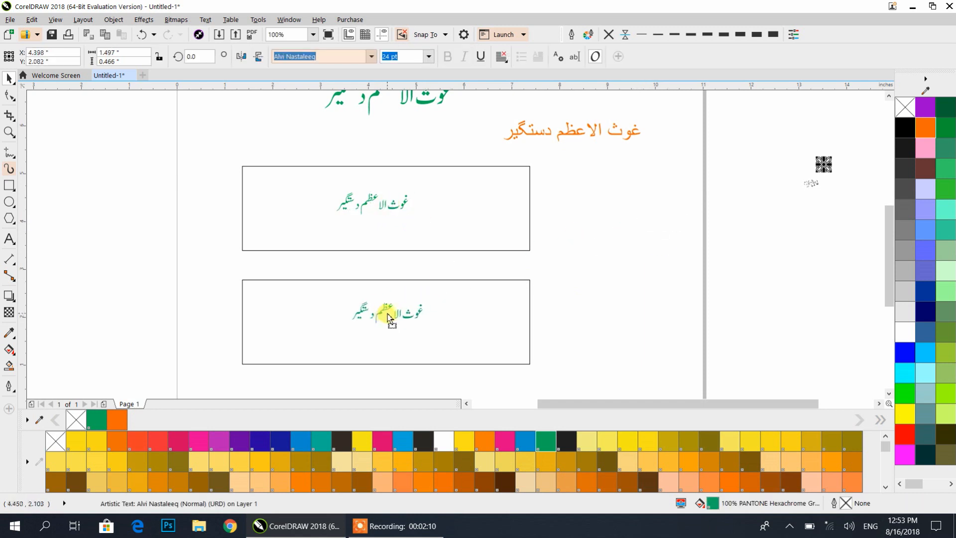
# - Stretch the upper rectangle's text non-proportionally to fill the whole rectangle, 6.01 in wide and 1.76 in high
pyautogui.click(389, 209)
pyautogui.moveTo(407, 205); pyautogui.dragTo(531, 213)
pyautogui.moveTo(332, 204); pyautogui.dragTo(239, 204)
pyautogui.moveTo(390, 220); pyautogui.dragTo(392, 250)
pyautogui.moveTo(387, 191); pyautogui.dragTo(389, 164)
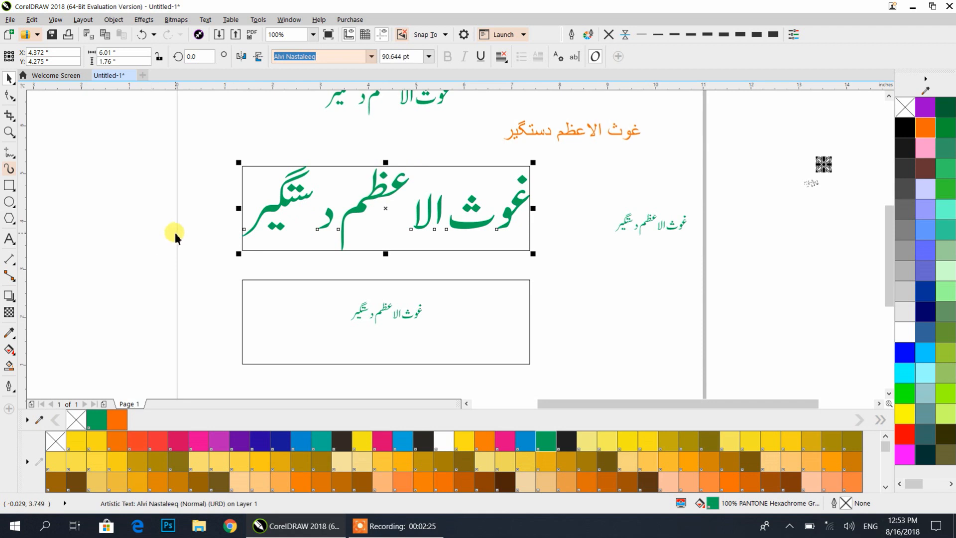
pyautogui.click(176, 235)
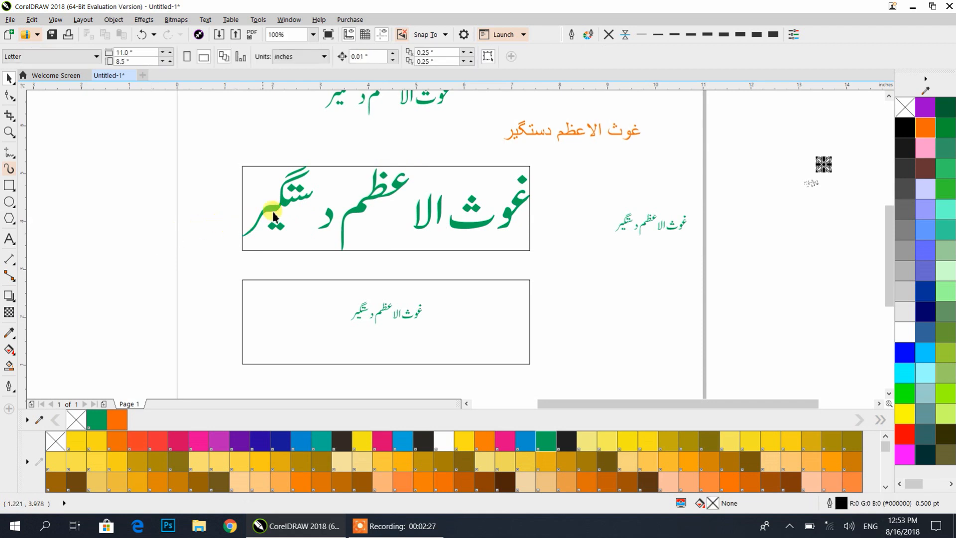
# - Enlarge the lower rectangle's text proportionally until it fits the rectangle's height
pyautogui.click(377, 314)
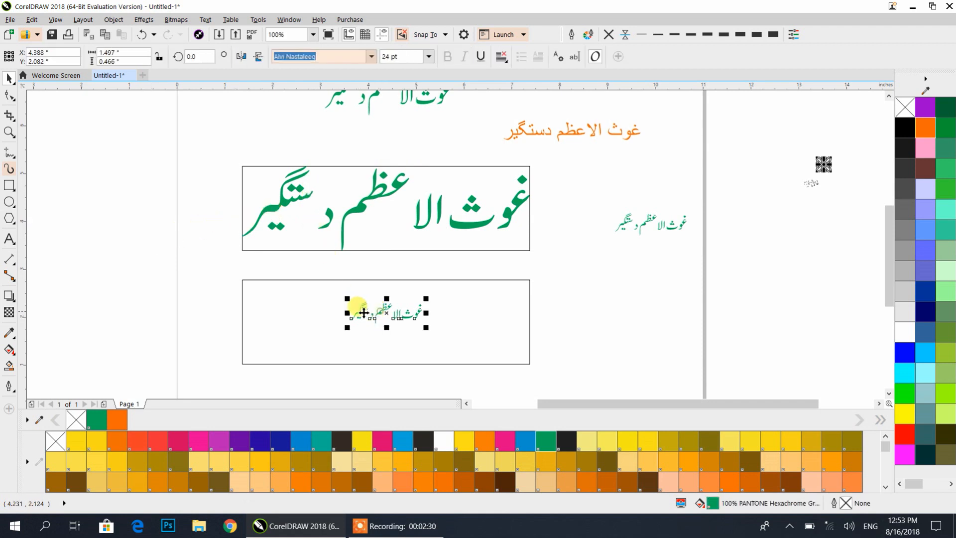
pyautogui.moveTo(357, 314); pyautogui.dragTo(272, 280)
pyautogui.moveTo(424, 326); pyautogui.dragTo(528, 386)
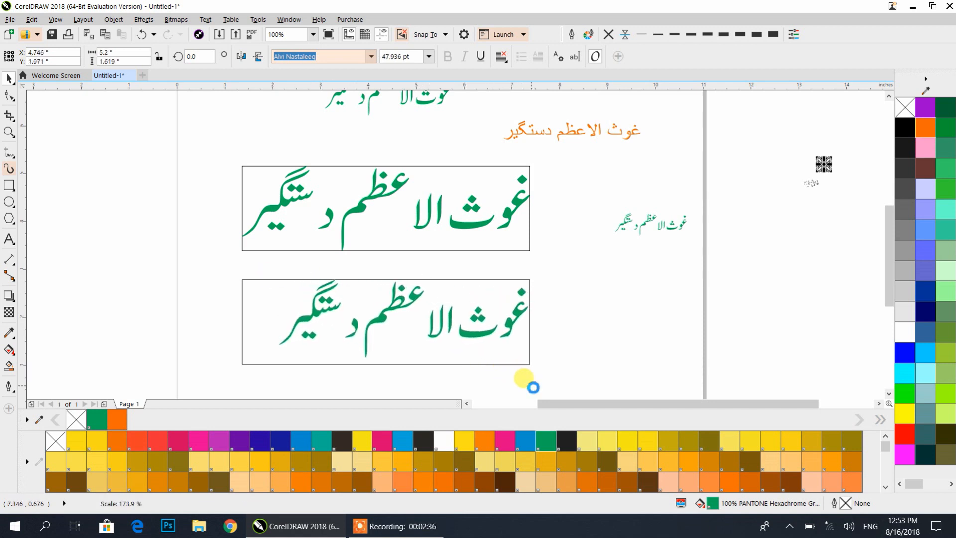
pyautogui.moveTo(275, 360)
pyautogui.mouseDown()
pyautogui.moveTo(239, 372)
pyautogui.moveTo(252, 370)
pyautogui.mouseUp()
pyautogui.click(576, 295)
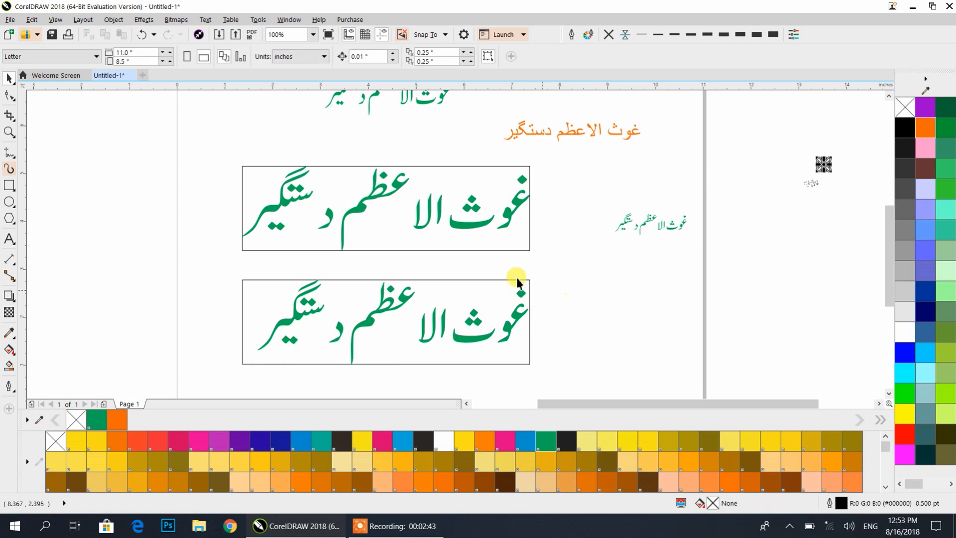
# - Fill the lower rectangle's text with pink
pyautogui.click(474, 337)
pyautogui.click(504, 441)
pyautogui.click(599, 297)
# - Overlay the stretched green text on the pink text to compare their proportions, and undo the move
pyautogui.moveTo(465, 226); pyautogui.dragTo(468, 342)
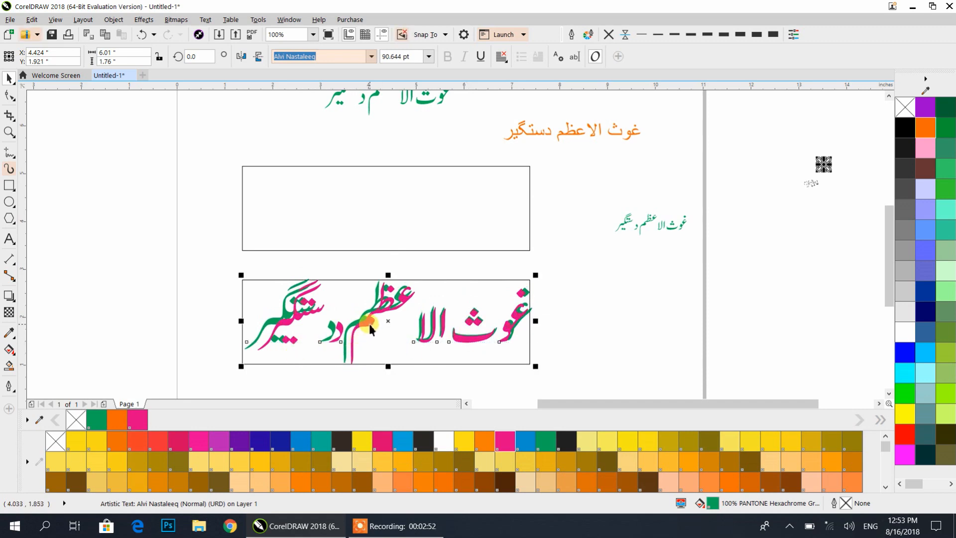
pyautogui.hotkey('ctrl', 'z')
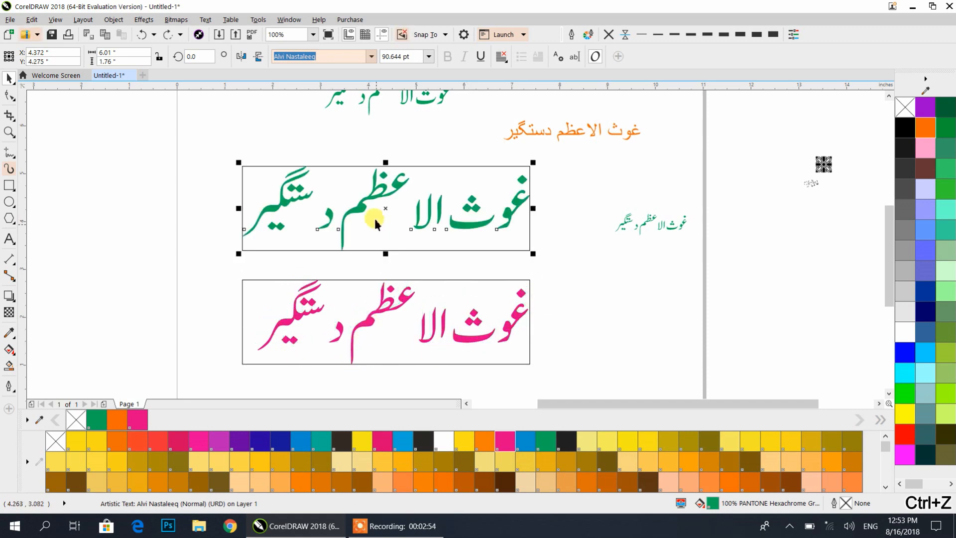
# - Lay the stretched green text over the pink text, compare the letter edges up close at both ends, and undo the moves
pyautogui.moveTo(367, 199); pyautogui.dragTo(372, 326)
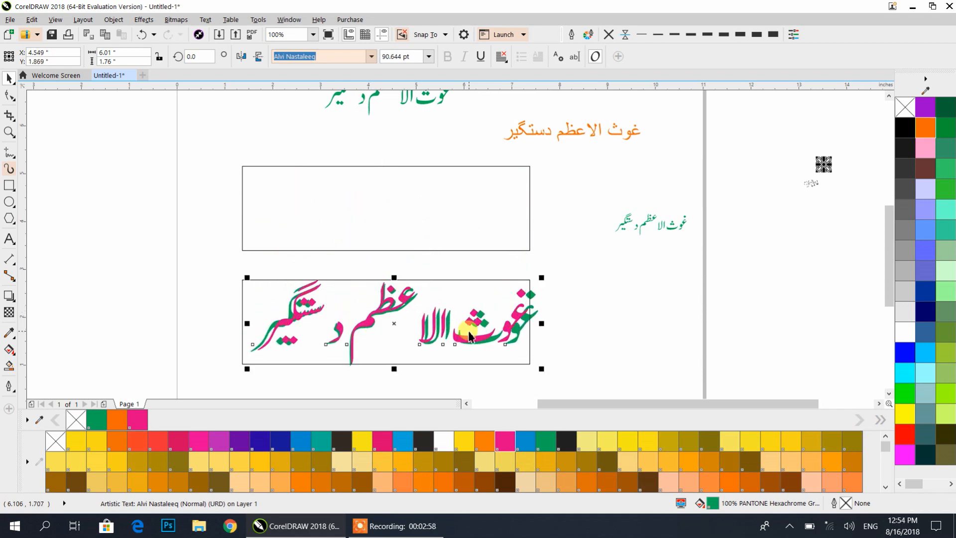
pyautogui.scroll(2, 469, 346)
pyautogui.scroll(4, 618, 298)
pyautogui.moveTo(465, 241); pyautogui.dragTo(548, 249)
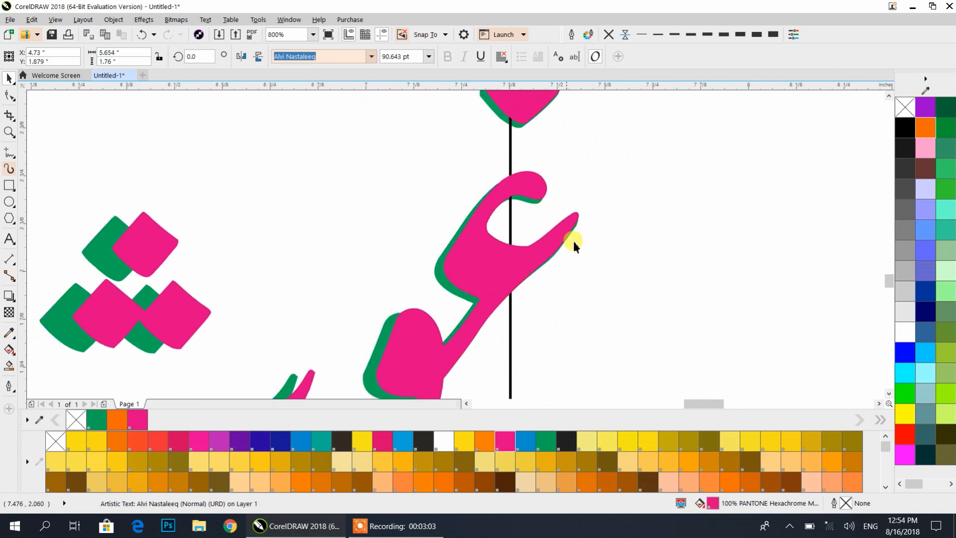
pyautogui.scroll(-4, 577, 239)
pyautogui.scroll(-2, 225, 258)
pyautogui.scroll(4, 219, 259)
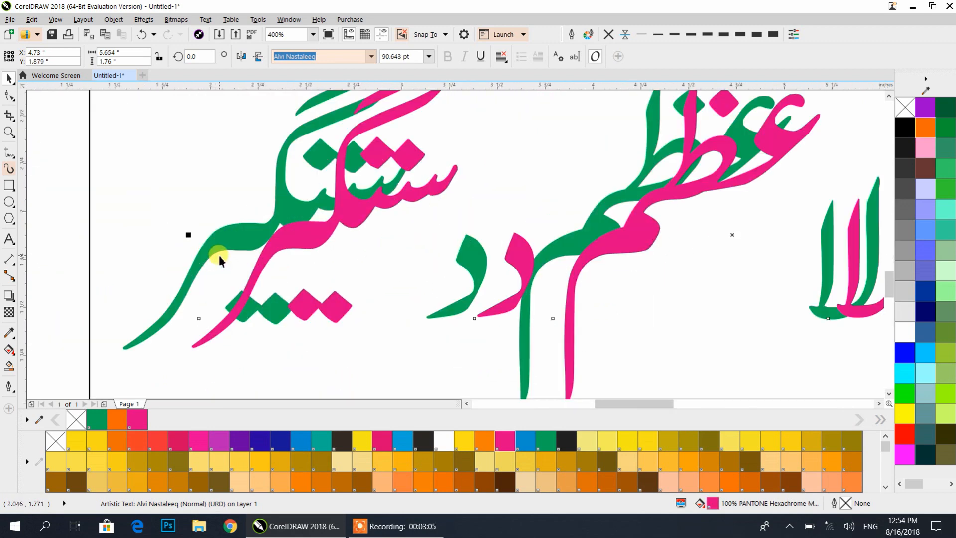
pyautogui.scroll(-4, 219, 258)
pyautogui.hotkey('ctrl', 'z')
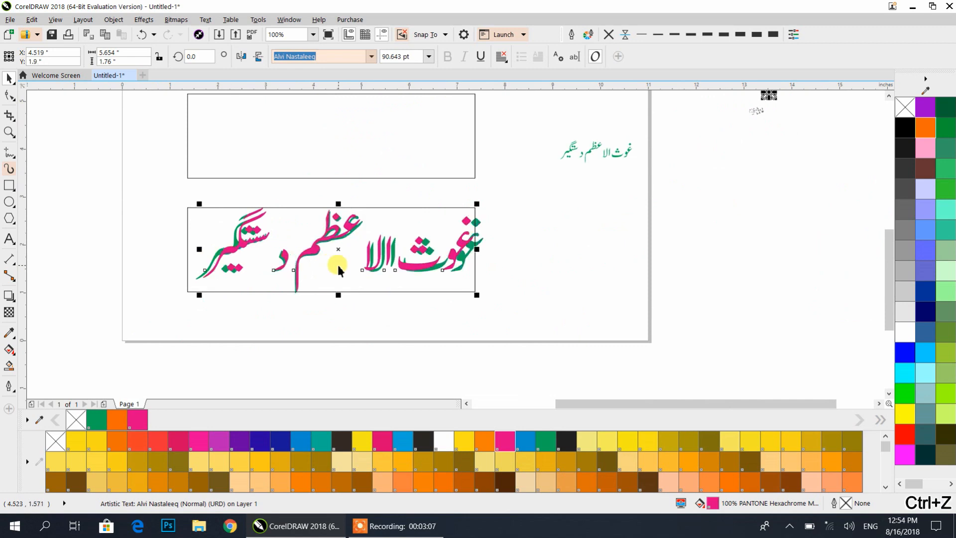
pyautogui.click(406, 155)
pyautogui.click(508, 261)
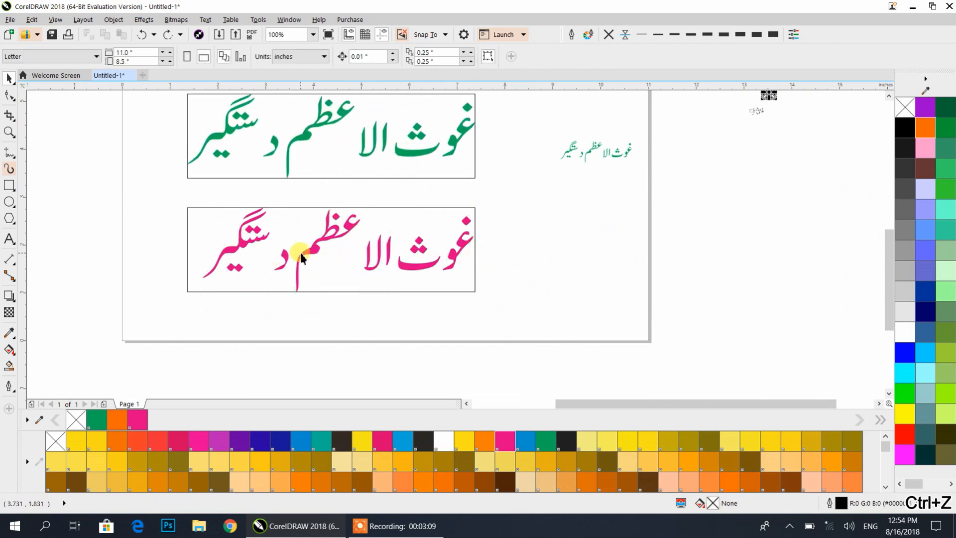
# - Center the pink text horizontally within the lower rectangle
pyautogui.click(302, 253)
pyautogui.keyDown('shift'); pyautogui.click(323, 273); pyautogui.keyUp('shift')
pyautogui.press('c')
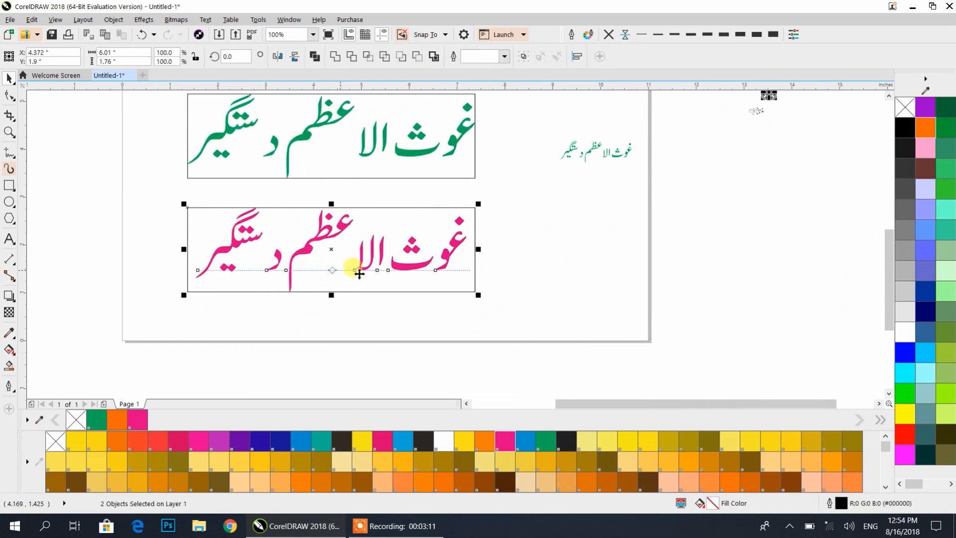
pyautogui.click(538, 269)
pyautogui.click(280, 259)
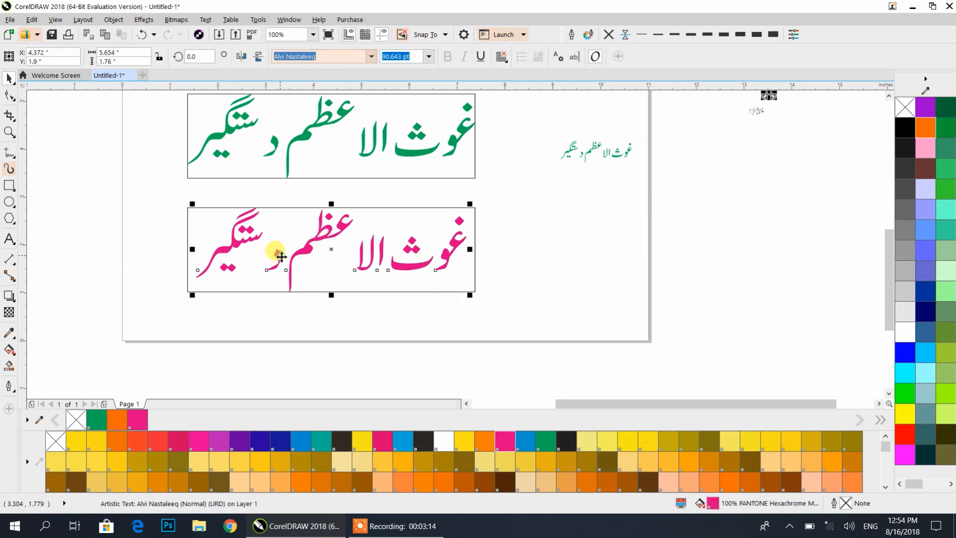
pyautogui.click(531, 265)
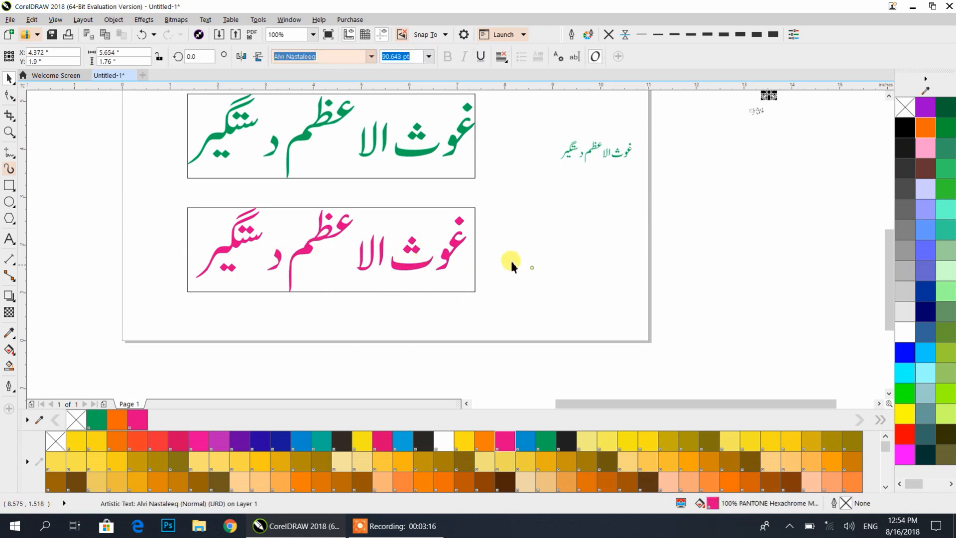
pyautogui.click(425, 263)
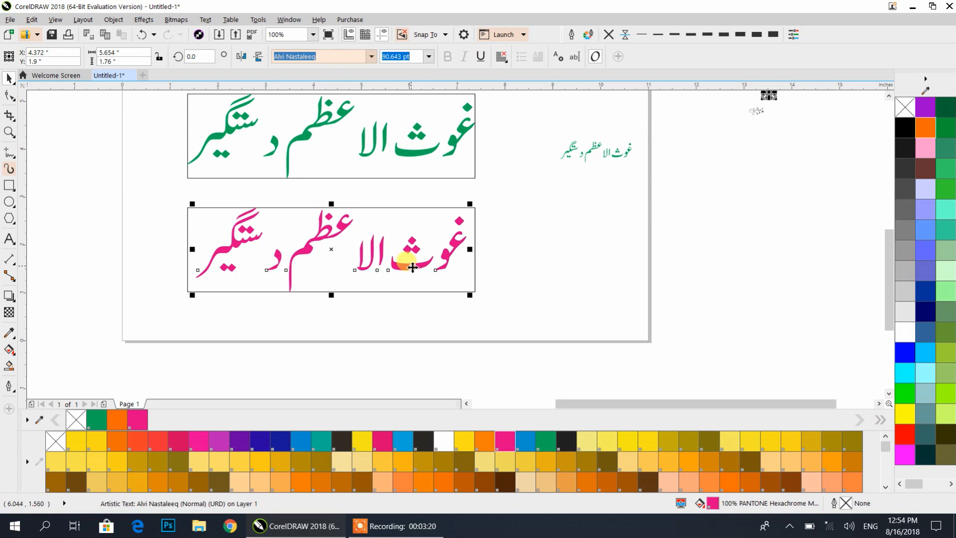
# - Enlarge the small black diacritic marks beside the page to about 2.29 in wide and 1.31 in high
pyautogui.moveTo(782, 143); pyautogui.dragTo(651, 192)
pyautogui.moveTo(691, 142); pyautogui.dragTo(709, 199)
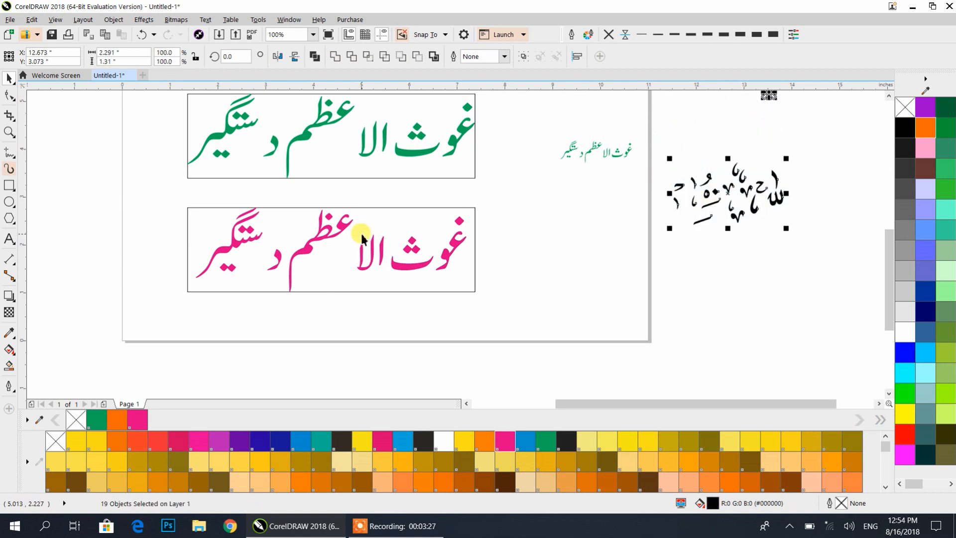
# - Place a duplicate of the pink text in the empty area below the page
pyautogui.click(444, 255)
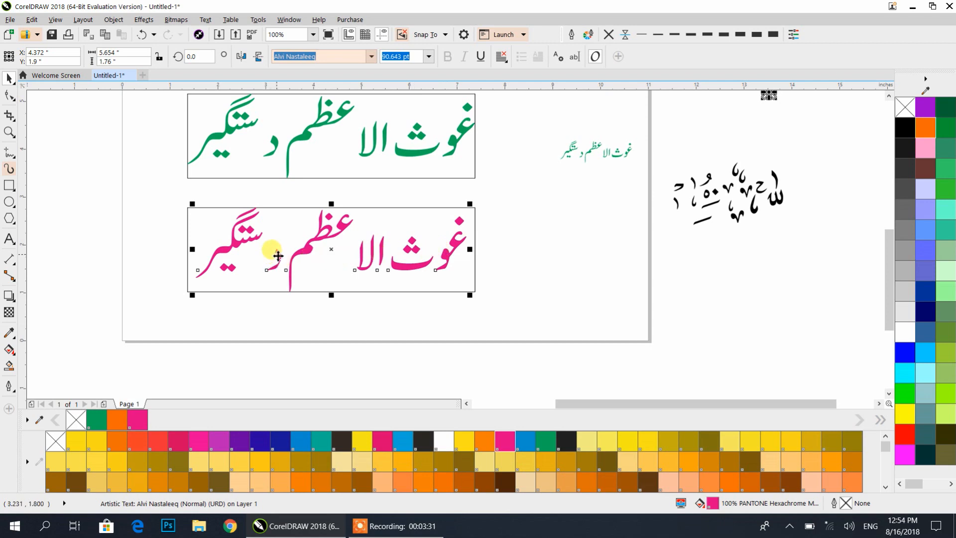
pyautogui.scroll(-2, 438, 242)
pyautogui.moveTo(370, 266); pyautogui.dragTo(390, 286)
pyautogui.rightClick(371, 358)
pyautogui.scroll(2, 390, 288)
pyautogui.scroll(-1, 401, 257)
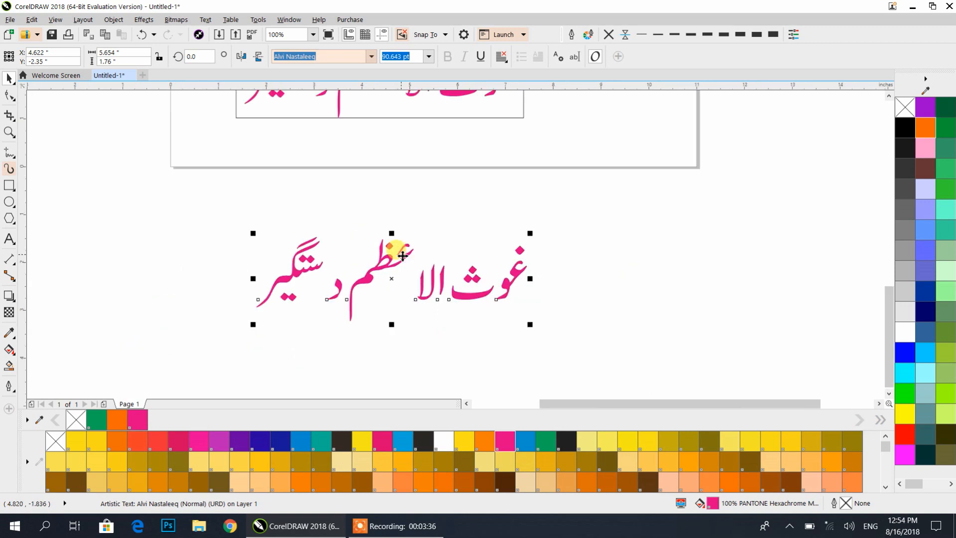
pyautogui.scroll(1, 470, 304)
# - Try skewing the duplicated pink text upward in two stages, and undo both changes
pyautogui.click(470, 301)
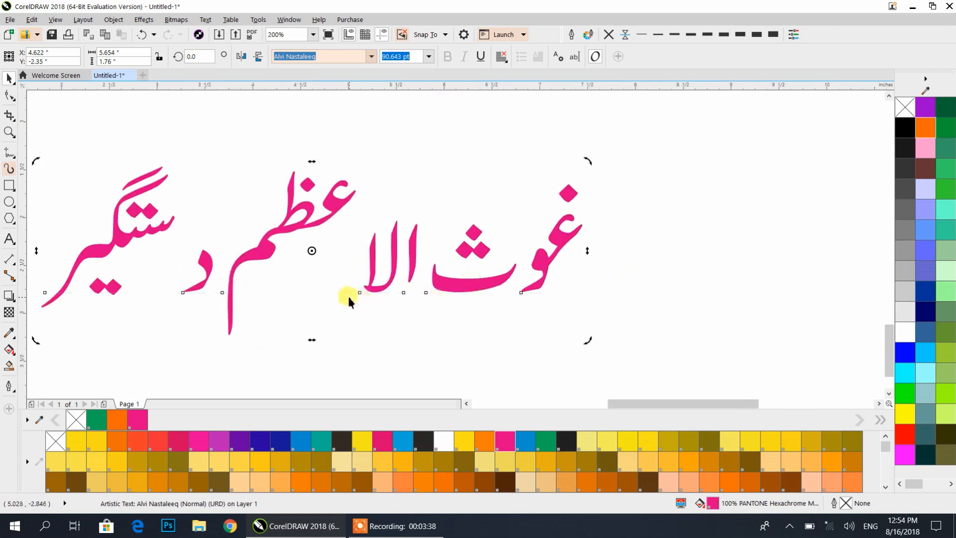
pyautogui.moveTo(588, 251); pyautogui.dragTo(555, 145)
pyautogui.scroll(-1, 553, 145)
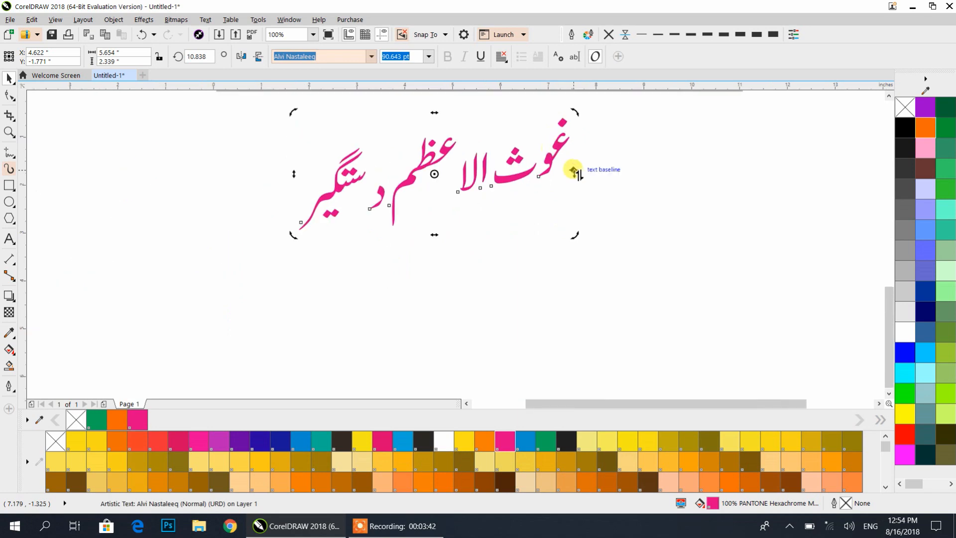
pyautogui.moveTo(578, 176); pyautogui.dragTo(559, 122)
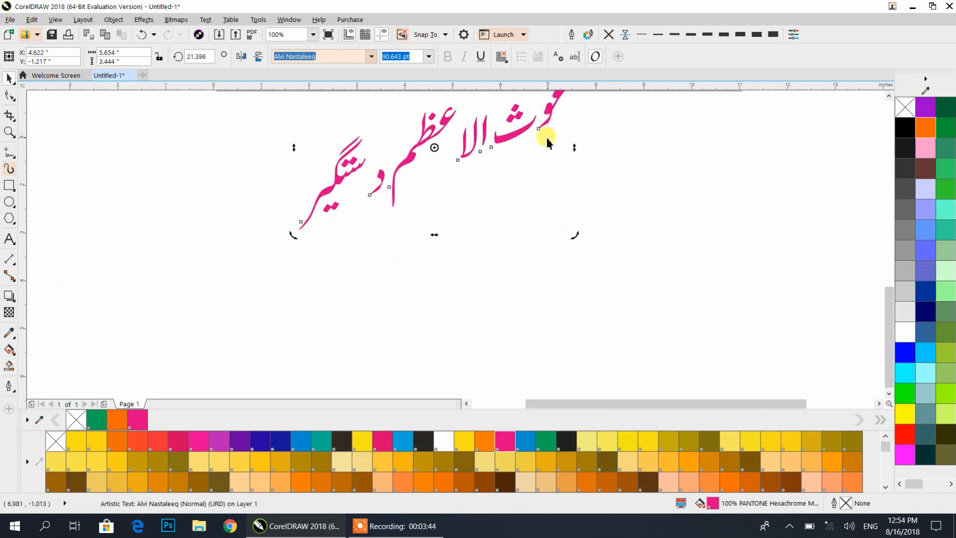
pyautogui.hotkey('ctrl', 'z')
pyautogui.hotkey('ctrl', 'z')
# - Convert the duplicated pink text to curves and break it apart into separate letter shapes
pyautogui.click(582, 167)
pyautogui.click(544, 200)
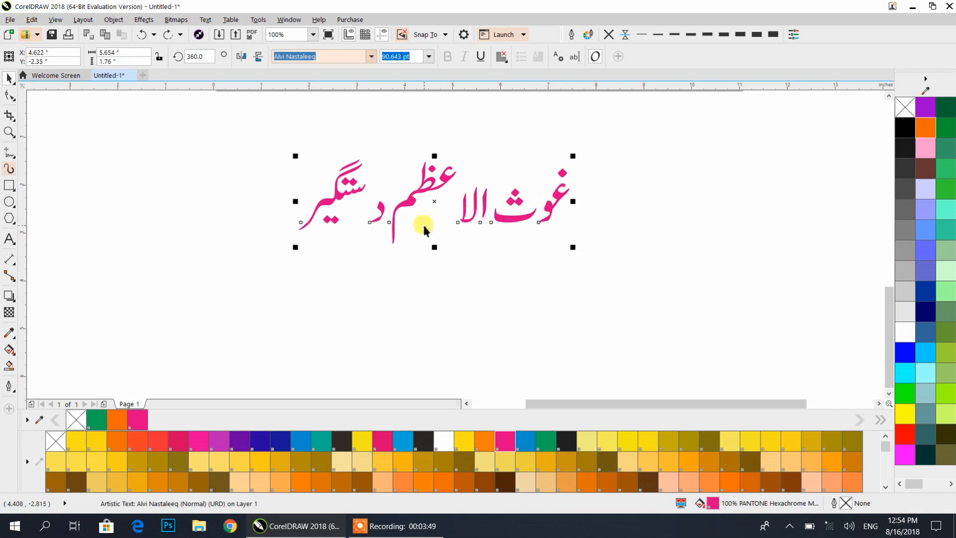
pyautogui.hotkey('ctrl', 'q')
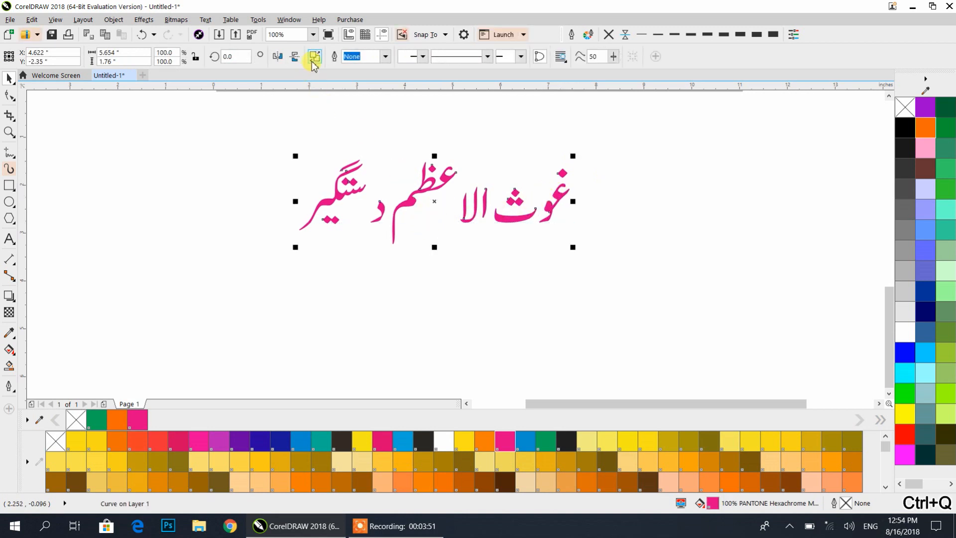
pyautogui.click(556, 136)
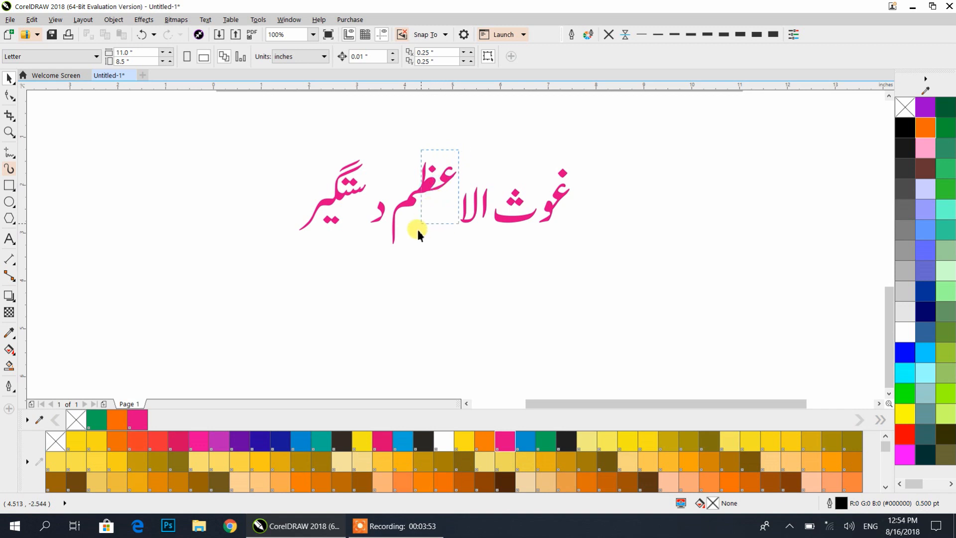
# - Combine the separate pieces of the word "عظم" into one curve
pyautogui.moveTo(384, 275); pyautogui.dragTo(385, 274)
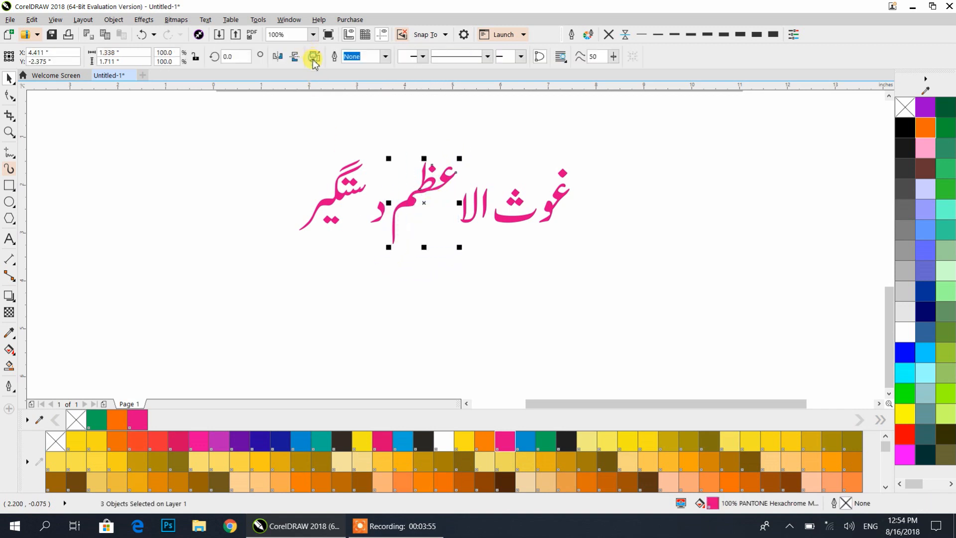
pyautogui.click(481, 148)
# - Move "الا" and "غوث" closer to "عظم", with "الا" raised slightly against it
pyautogui.moveTo(605, 145); pyautogui.dragTo(569, 185)
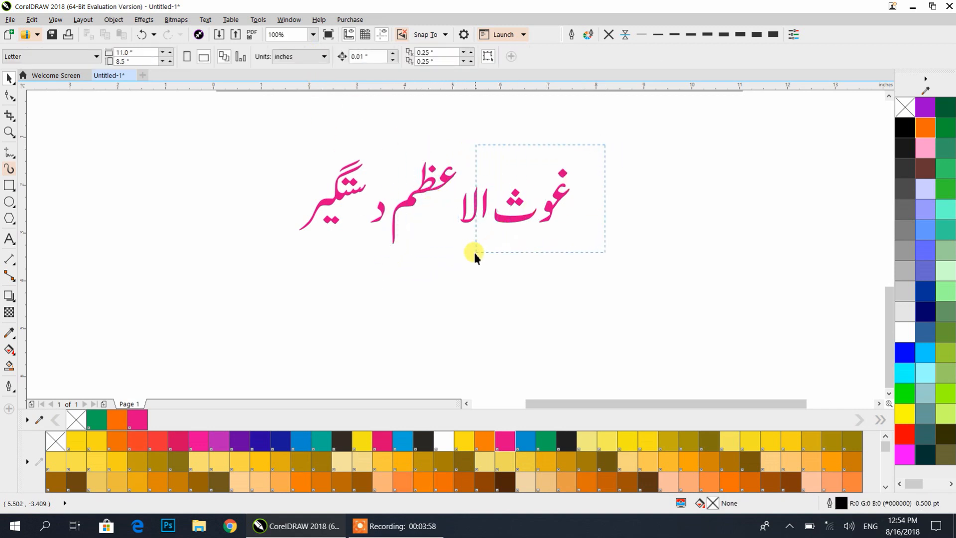
pyautogui.moveTo(456, 258); pyautogui.dragTo(453, 231)
pyautogui.click(504, 249)
pyautogui.click(500, 173)
pyautogui.moveTo(446, 246); pyautogui.dragTo(447, 246)
pyautogui.moveTo(466, 207); pyautogui.dragTo(487, 228)
pyautogui.click(473, 298)
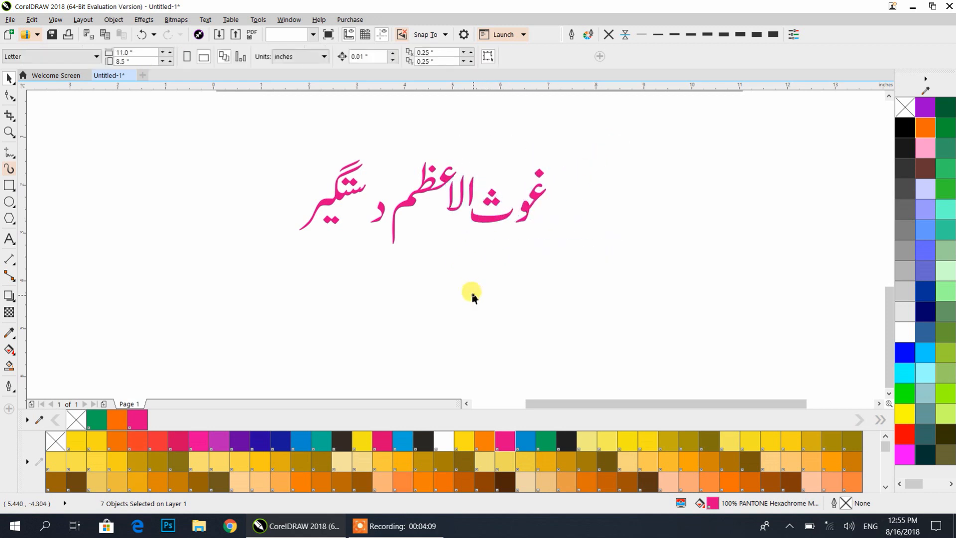
# - Place the letter "د" above the "م" of "عظم" and slide "ستگیر" closer to that word
pyautogui.moveTo(380, 207); pyautogui.dragTo(415, 180)
pyautogui.moveTo(251, 302); pyautogui.dragTo(251, 301)
pyautogui.moveTo(332, 224); pyautogui.dragTo(370, 219)
pyautogui.moveTo(418, 169); pyautogui.dragTo(416, 178)
pyautogui.scroll(5, 408, 172)
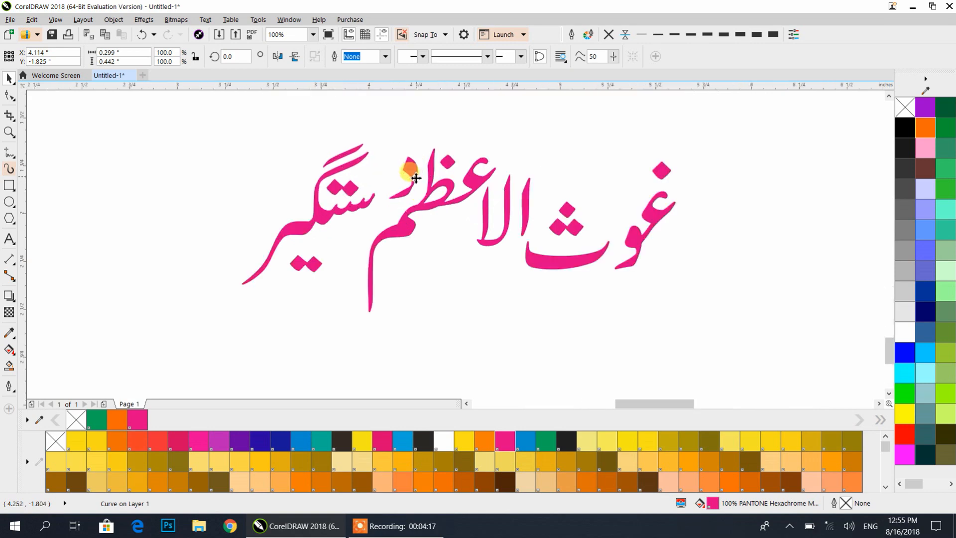
# - Move the letter "د" down into the gap below "ستگیر", beside the stem of "م"
pyautogui.scroll(-3, 439, 197)
pyautogui.moveTo(427, 199); pyautogui.dragTo(367, 252)
pyautogui.hotkey('ctrl', 'z')
pyautogui.moveTo(427, 160); pyautogui.dragTo(317, 291)
pyautogui.scroll(-2, 315, 266)
pyautogui.scroll(3, 326, 303)
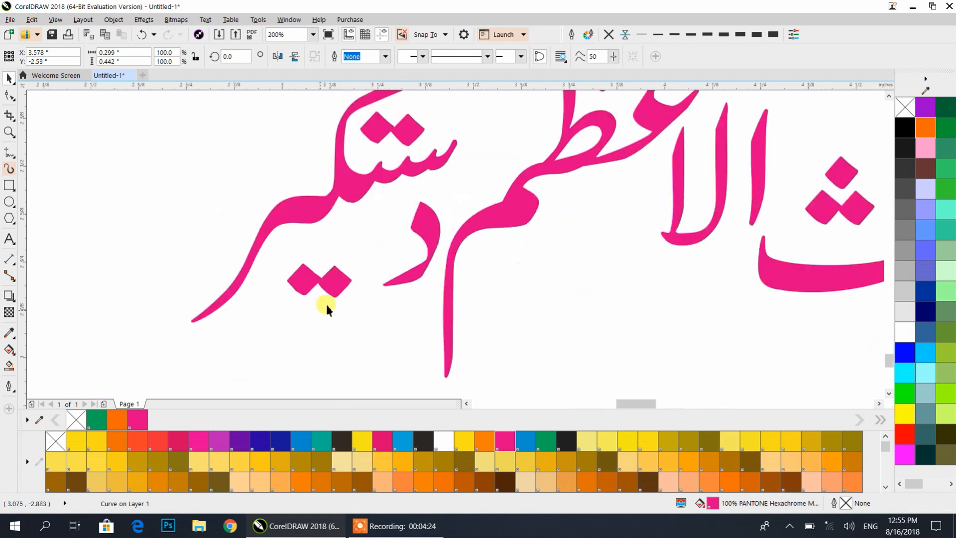
# - Move "ستگیر" with its dots and upper stroke closer to "عظم", and fit "د" into the space beneath it
pyautogui.scroll(-1, 379, 216)
pyautogui.moveTo(362, 238); pyautogui.dragTo(322, 314)
pyautogui.keyDown('shift'); pyautogui.click(335, 239); pyautogui.keyUp('shift')
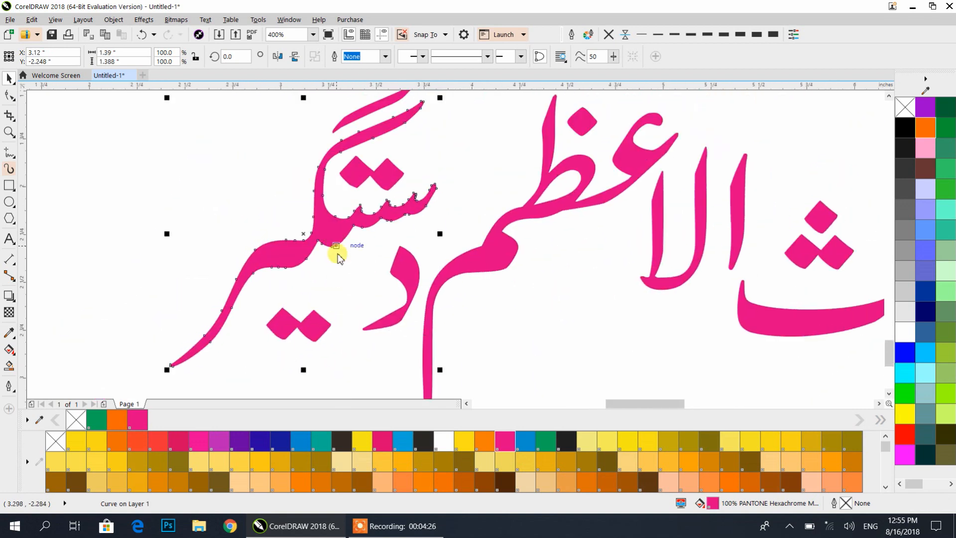
pyautogui.keyDown('shift'); pyautogui.click(354, 167); pyautogui.keyUp('shift')
pyautogui.keyDown('shift'); pyautogui.click(345, 121); pyautogui.keyUp('shift')
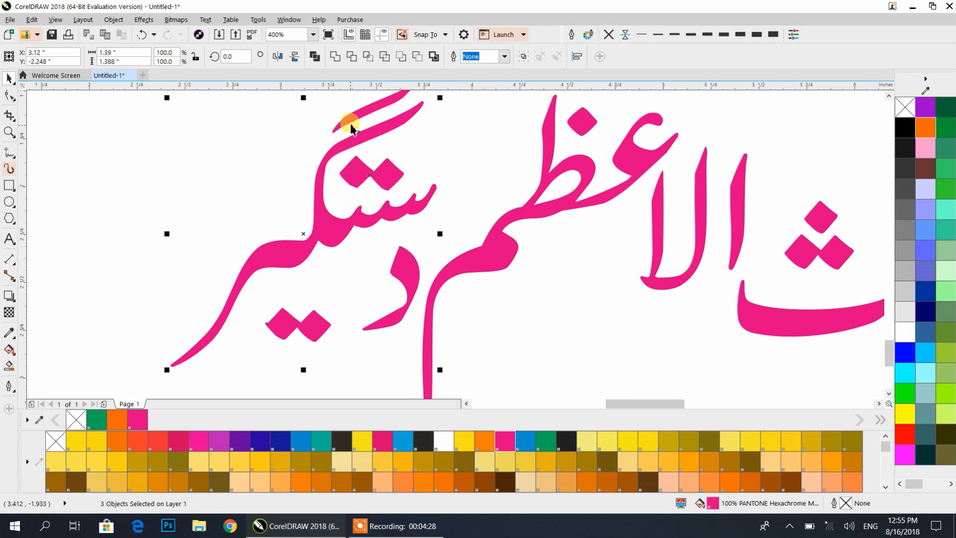
pyautogui.moveTo(338, 233)
pyautogui.mouseDown()
pyautogui.moveTo(367, 224)
pyautogui.moveTo(371, 233)
pyautogui.mouseUp()
pyautogui.click(416, 271)
pyautogui.moveTo(417, 271)
pyautogui.mouseDown()
pyautogui.moveTo(428, 256)
pyautogui.moveTo(220, 250)
pyautogui.mouseUp()
pyautogui.click(451, 244)
# - Shift "الا" and "غوث" together down and to the left until they tuck beneath "عظم"
pyautogui.scroll(-1, 458, 243)
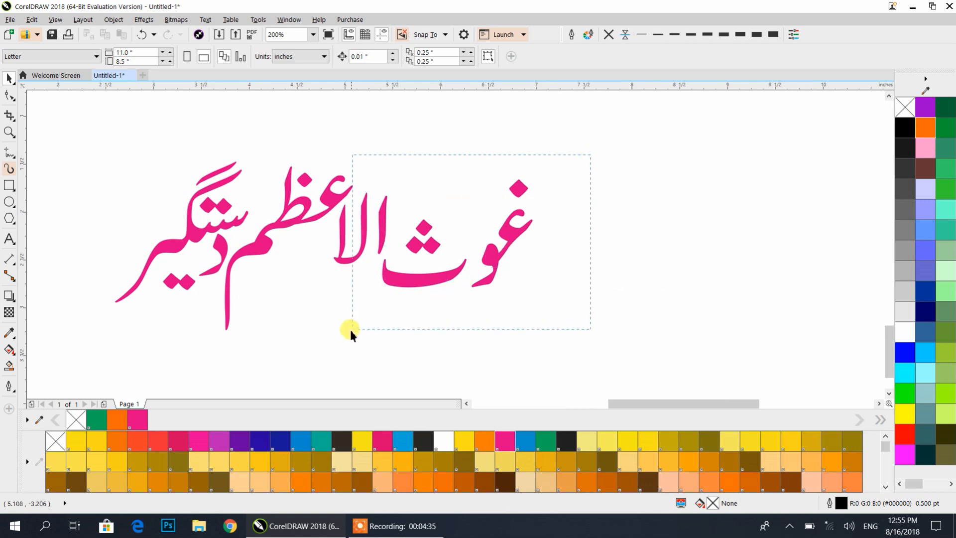
pyautogui.moveTo(343, 266); pyautogui.dragTo(303, 291)
pyautogui.click(430, 328)
pyautogui.moveTo(342, 243); pyautogui.dragTo(349, 236)
pyautogui.click(331, 310)
pyautogui.moveTo(312, 288); pyautogui.dragTo(321, 310)
pyautogui.click(431, 146)
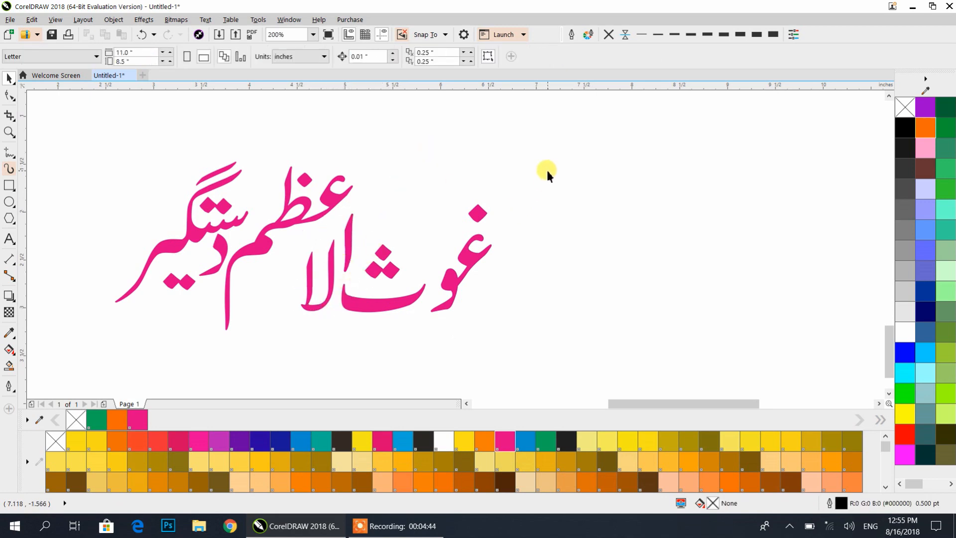
pyautogui.moveTo(282, 355); pyautogui.dragTo(283, 356)
pyautogui.moveTo(369, 305); pyautogui.dragTo(348, 305)
pyautogui.click(362, 350)
# - Lower the standalone alef toward "ث" and slide the joined "غو" shape closer to "ث"
pyautogui.scroll(2, 333, 234)
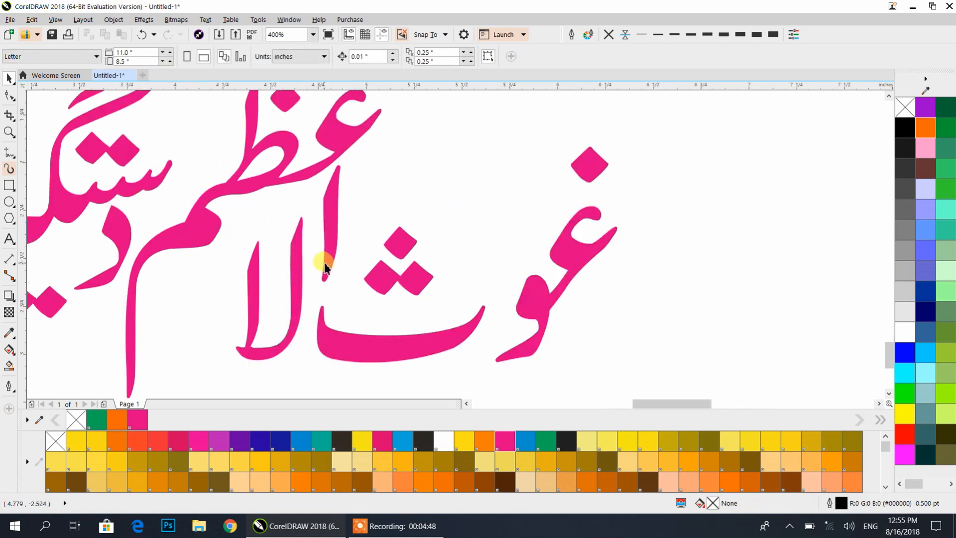
pyautogui.click(326, 264)
pyautogui.scroll(-2, 423, 202)
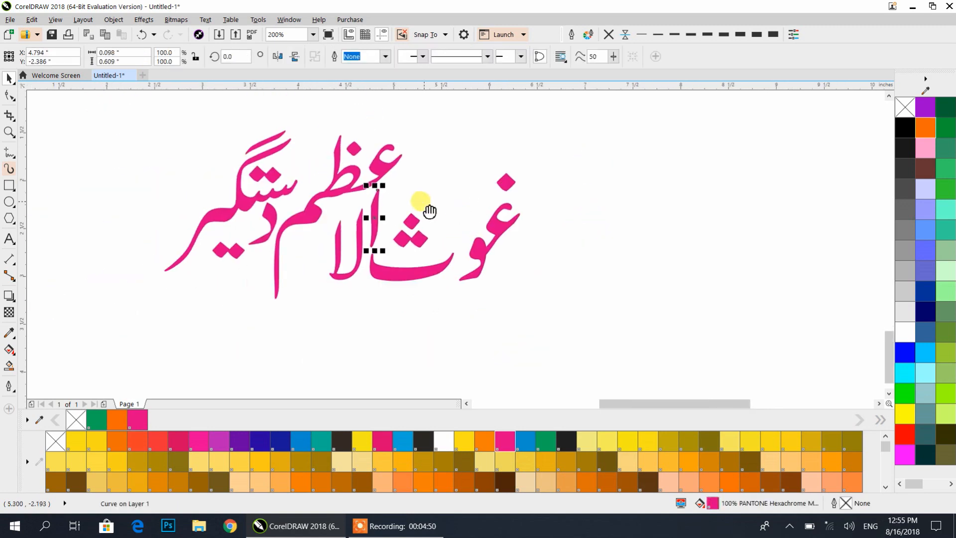
pyautogui.scroll(2, 479, 283)
pyautogui.moveTo(480, 282); pyautogui.dragTo(462, 283)
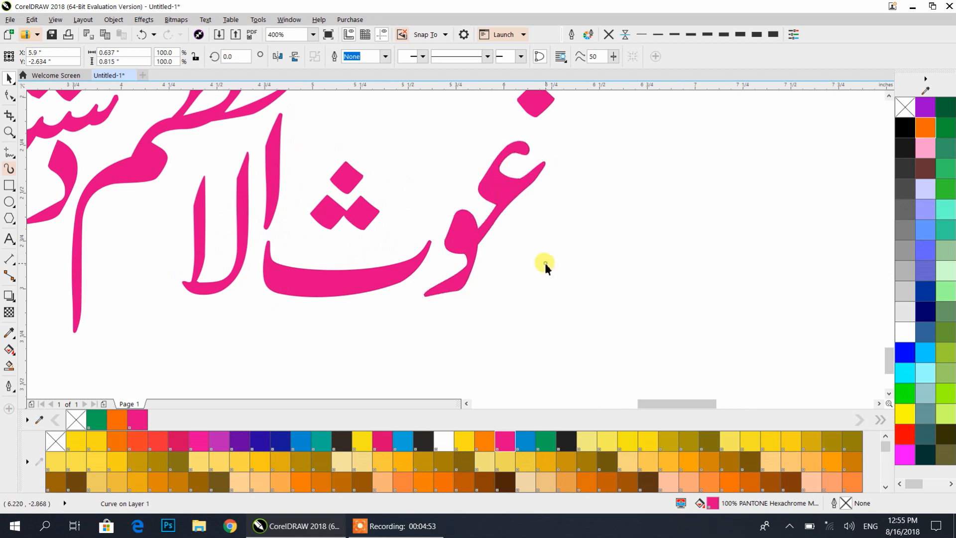
pyautogui.click(545, 263)
pyautogui.scroll(-1, 357, 207)
pyautogui.moveTo(357, 206); pyautogui.dragTo(440, 255)
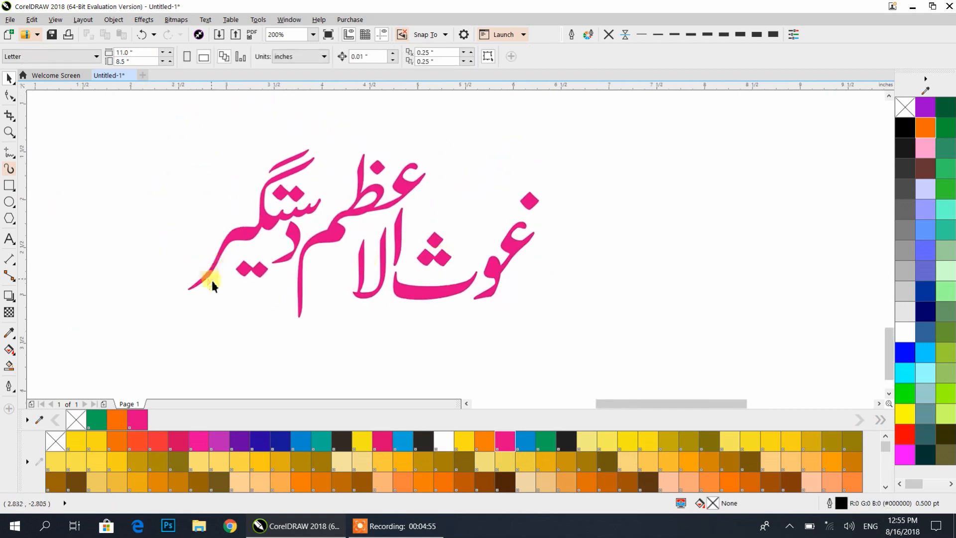
# - Combine the body, dots and upper stroke of "ستگیر" into one curve, and move it down and left beside "د"
pyautogui.scroll(1, 214, 277)
pyautogui.click(289, 252)
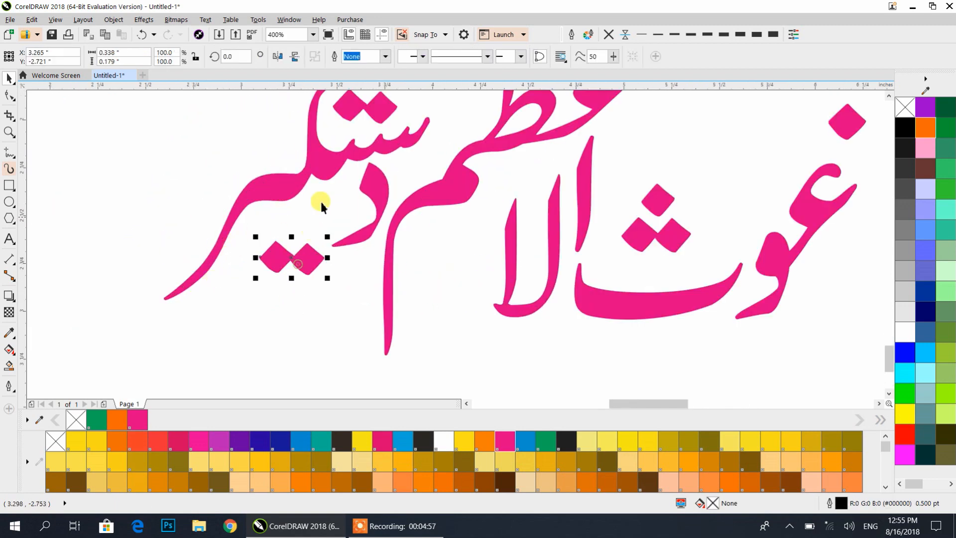
pyautogui.click(337, 160)
pyautogui.moveTo(351, 127); pyautogui.dragTo(374, 238)
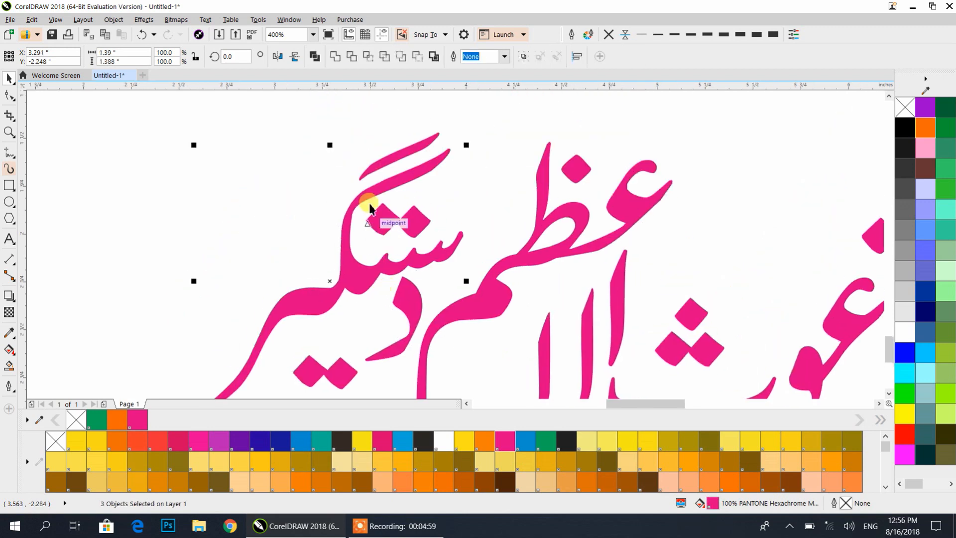
pyautogui.keyDown('shift'); pyautogui.click(375, 167); pyautogui.keyUp('shift')
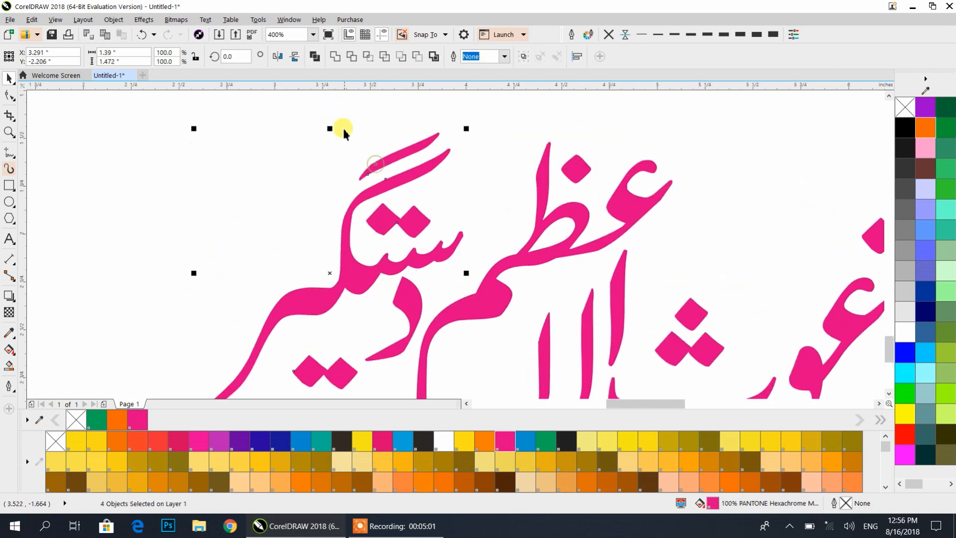
pyautogui.click(314, 56)
pyautogui.scroll(-1, 405, 252)
pyautogui.moveTo(370, 266); pyautogui.dragTo(341, 287)
pyautogui.click(385, 309)
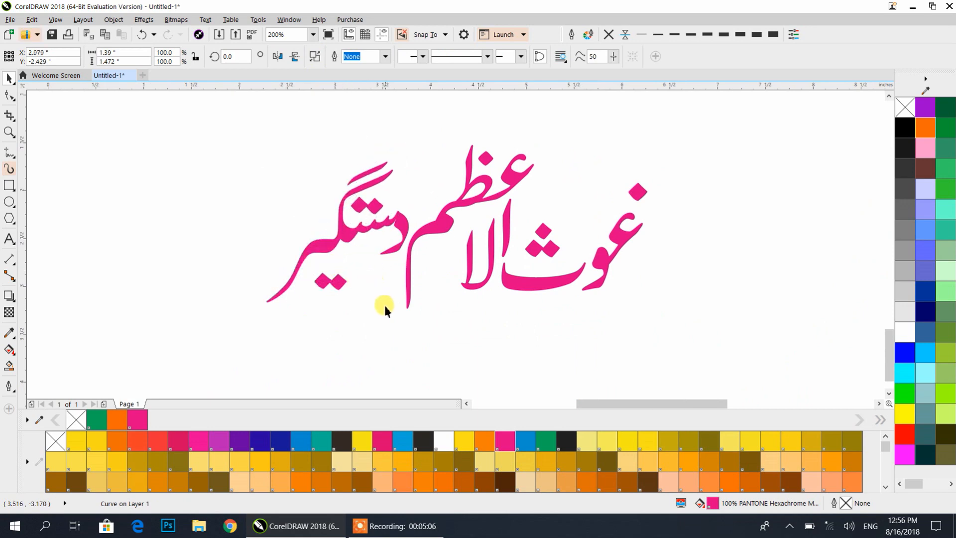
# - Combine all the letters of the pink composition into one curve and enlarge it proportionally to about 165.5%
pyautogui.scroll(1, 422, 160)
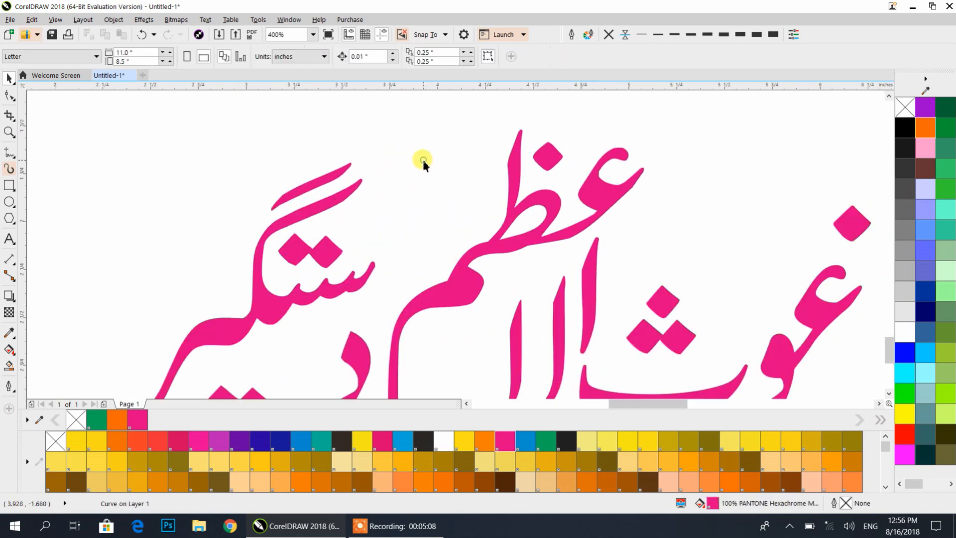
pyautogui.scroll(-2, 423, 161)
pyautogui.moveTo(385, 253); pyautogui.dragTo(235, 300)
pyautogui.scroll(-1, 284, 296)
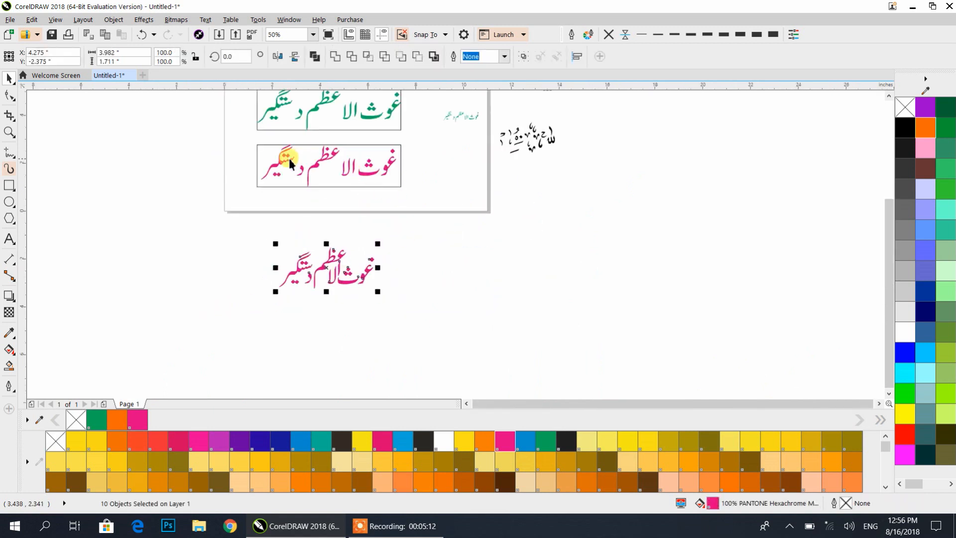
pyautogui.click(358, 312)
pyautogui.click(314, 57)
pyautogui.moveTo(377, 293); pyautogui.dragTo(444, 381)
pyautogui.click(478, 250)
pyautogui.click(547, 136)
pyautogui.click(564, 258)
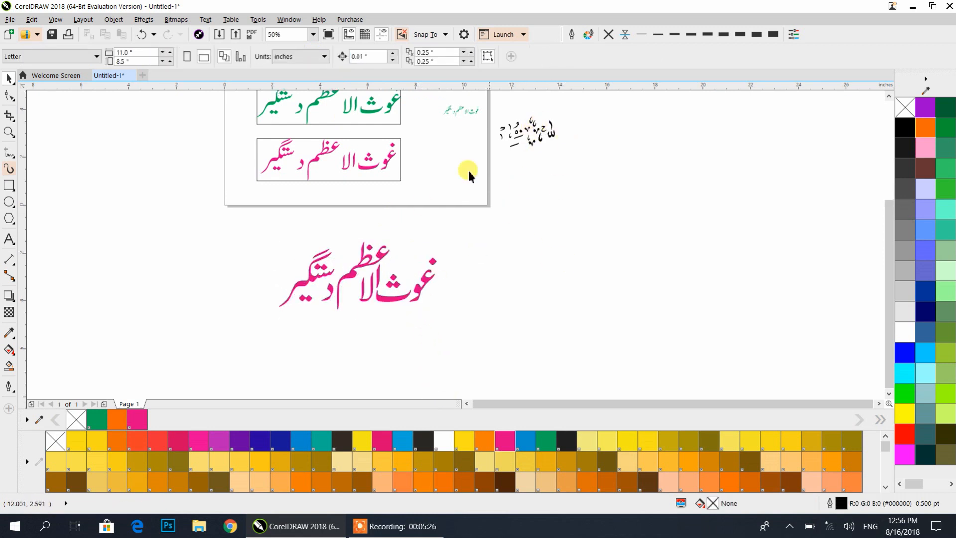
# - Move the combined composition up and right to the page's lower edge, and place a duplicate below it to the left
pyautogui.moveTo(378, 254); pyautogui.dragTo(439, 206)
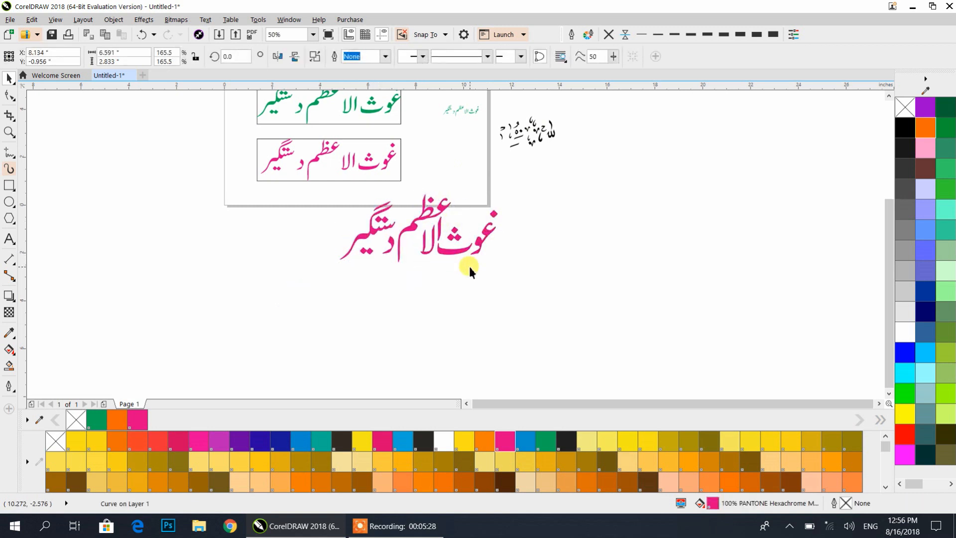
pyautogui.click(469, 269)
pyautogui.scroll(1, 454, 234)
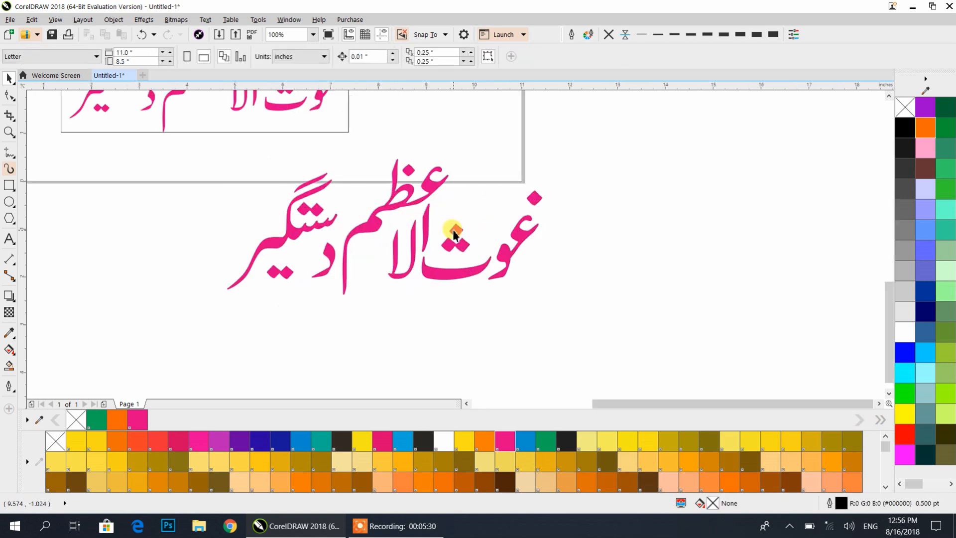
pyautogui.scroll(-1, 454, 233)
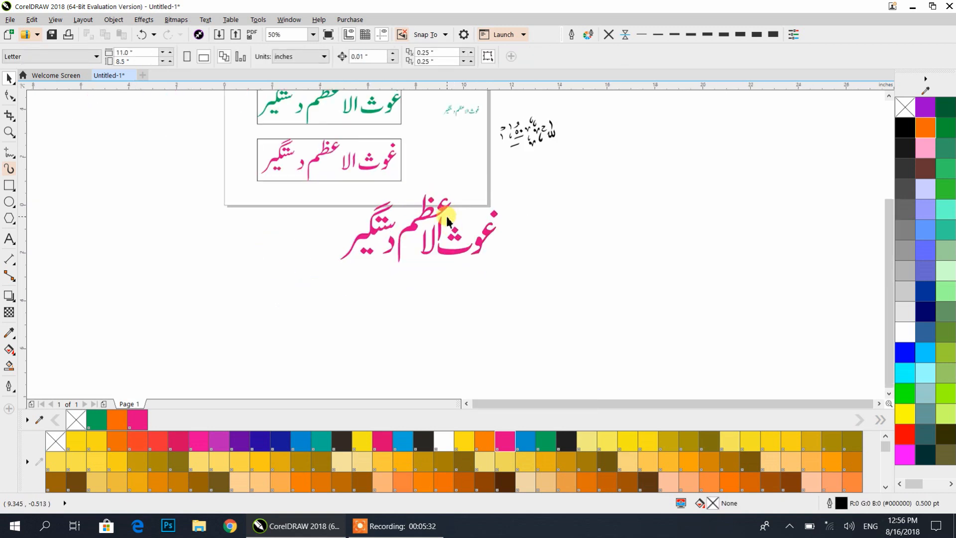
pyautogui.moveTo(441, 214); pyautogui.dragTo(364, 295)
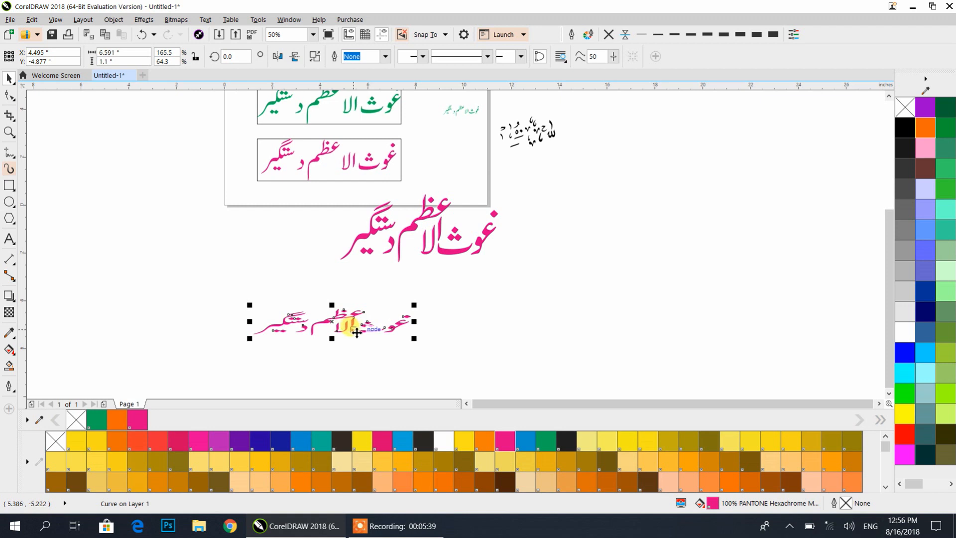
# - Try distorting the lower copy to 263.7% width and 64.3% height, and undo the distortion
pyautogui.moveTo(415, 323); pyautogui.dragTo(510, 328)
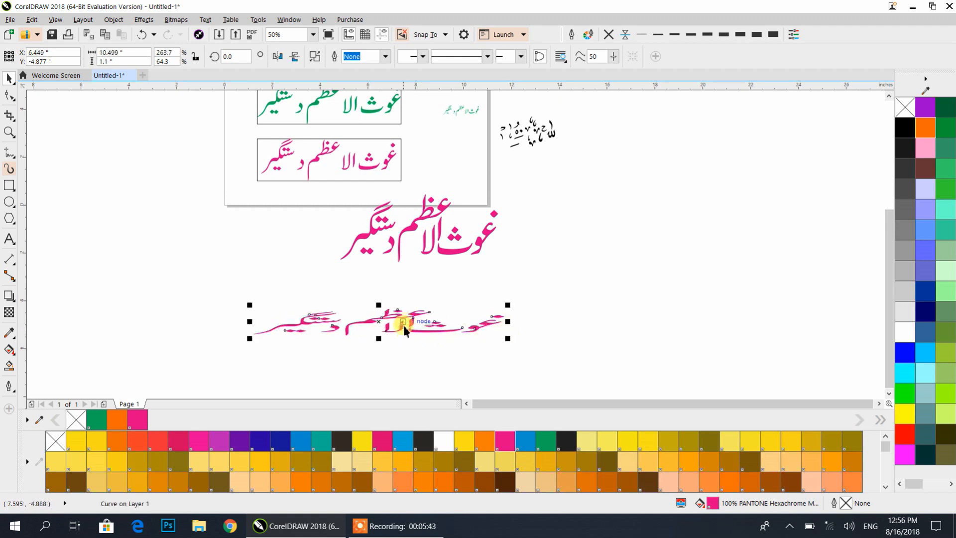
pyautogui.scroll(2, 403, 330)
pyautogui.hotkey('ctrl', 'z')
pyautogui.hotkey('ctrl', 'z')
pyautogui.hotkey('ctrl', 'z')
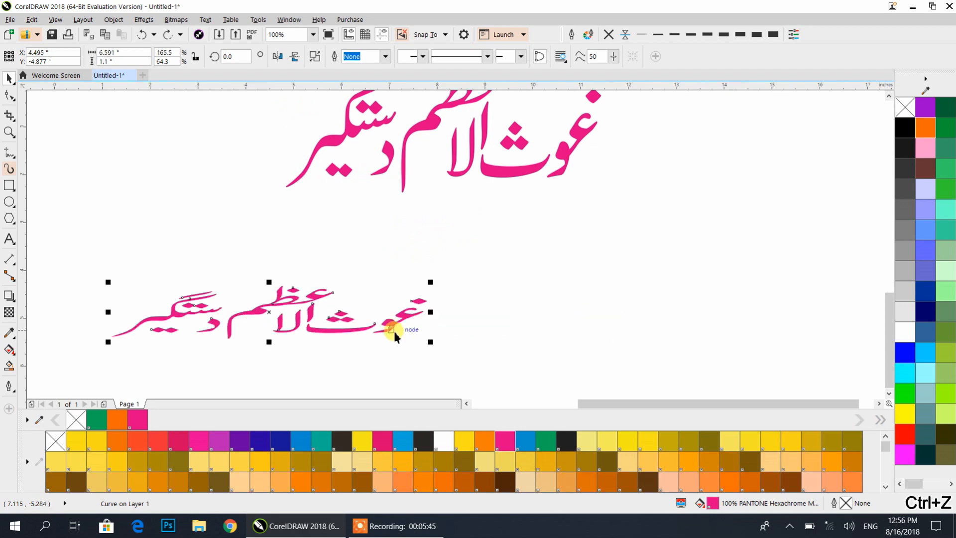
pyautogui.scroll(-1, 434, 299)
pyautogui.moveTo(432, 258); pyautogui.dragTo(431, 307)
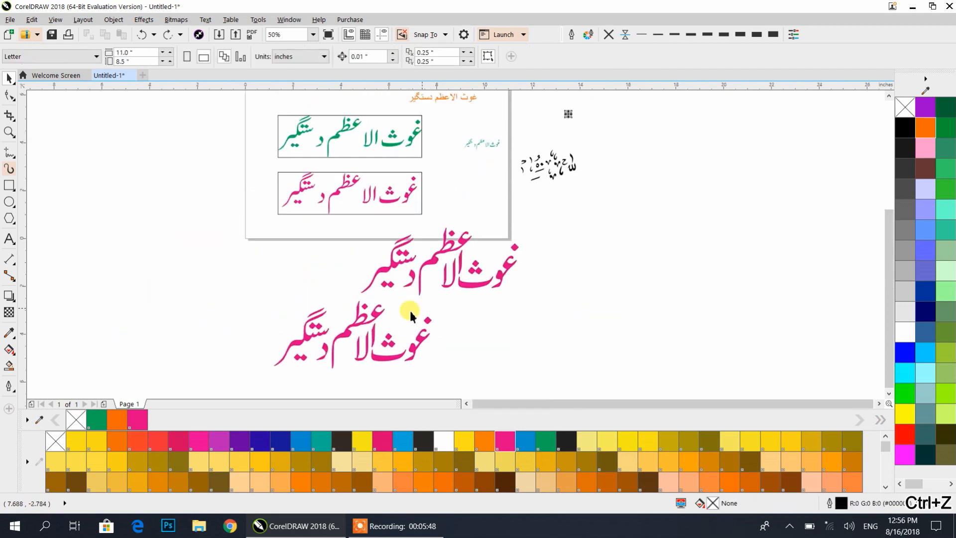
# - Recolor the upper copy of the composition with PANTONE Hexachrome orange
pyautogui.click(400, 259)
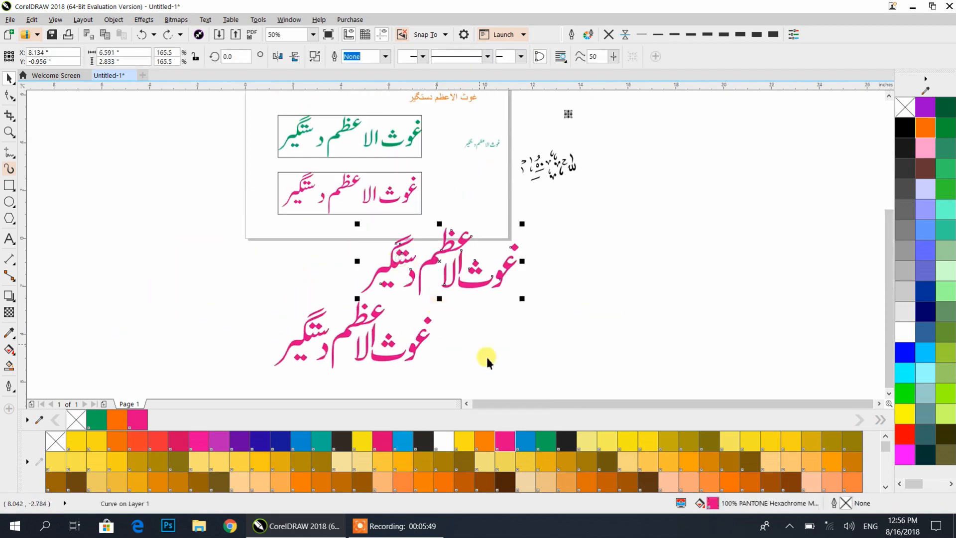
pyautogui.click(485, 441)
pyautogui.click(472, 293)
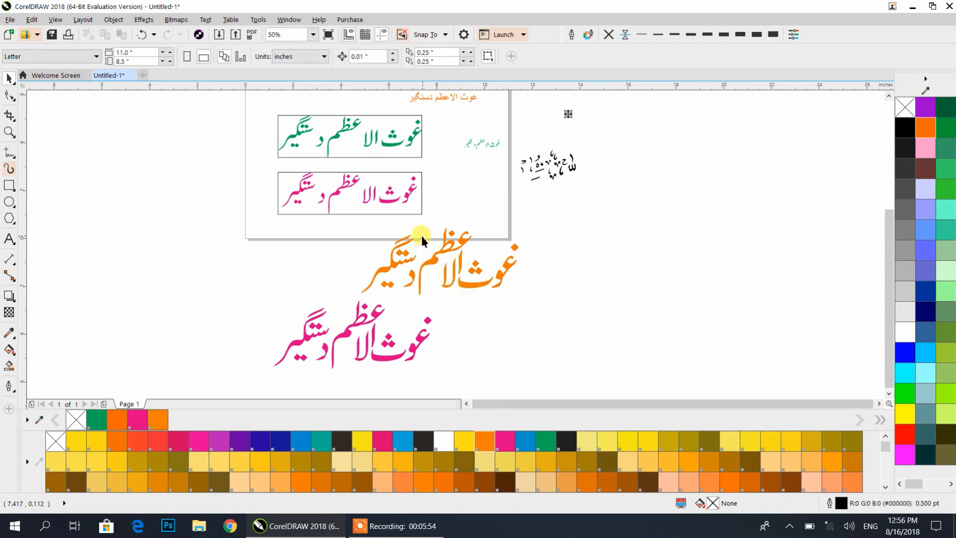
# - Select the orange Arial text on the page and examine the fonts offered for it
pyautogui.scroll(4, 413, 249)
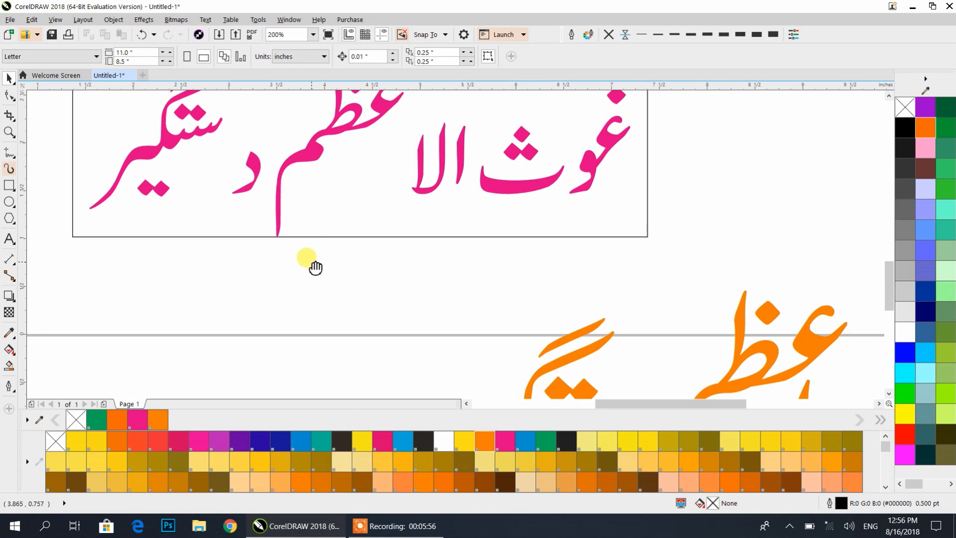
pyautogui.scroll(-2, 321, 297)
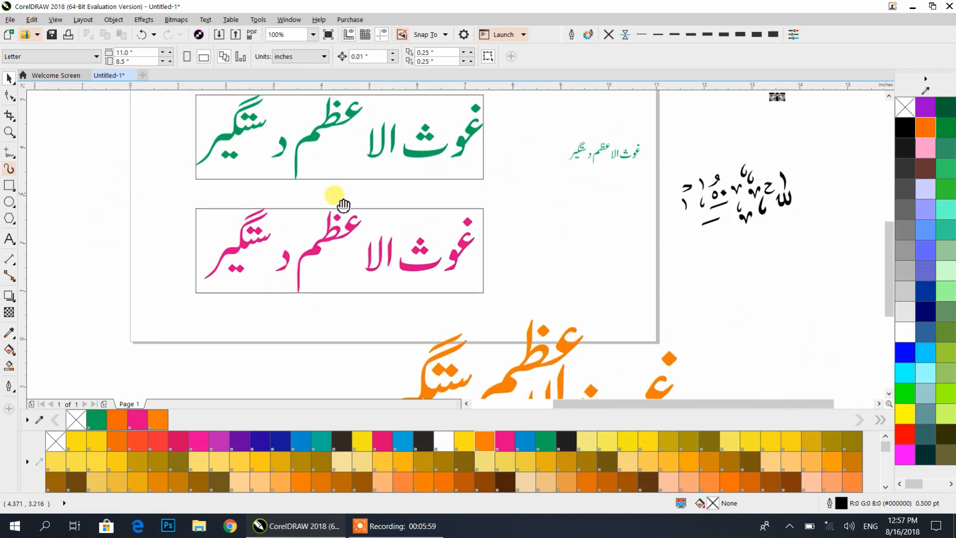
pyautogui.scroll(-1, 346, 259)
pyautogui.scroll(-1, 349, 256)
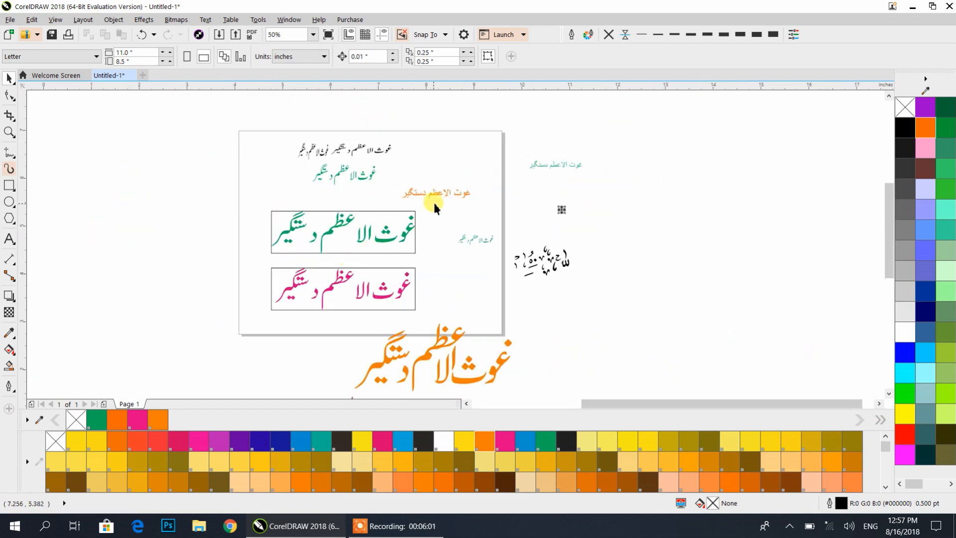
pyautogui.scroll(2, 435, 206)
pyautogui.click(438, 186)
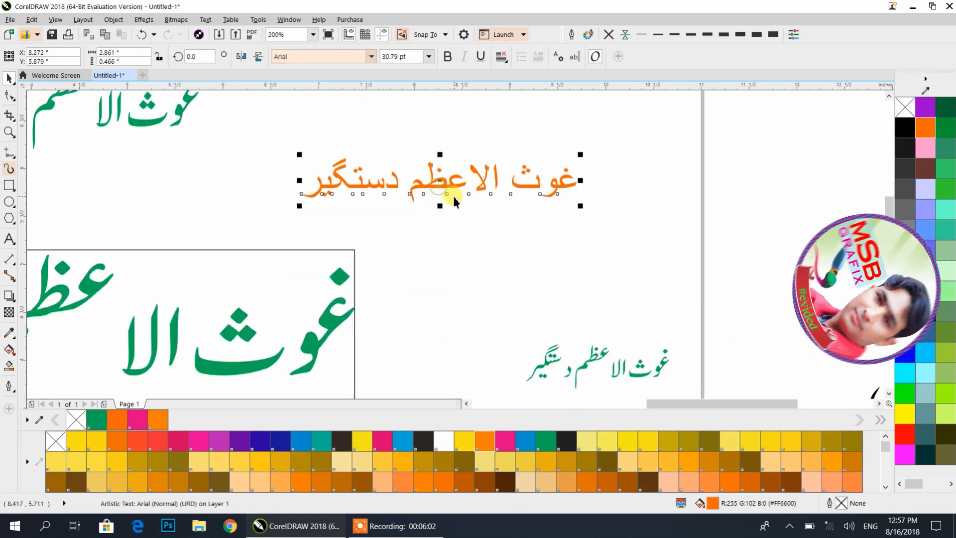
pyautogui.click(371, 56)
pyautogui.click(372, 57)
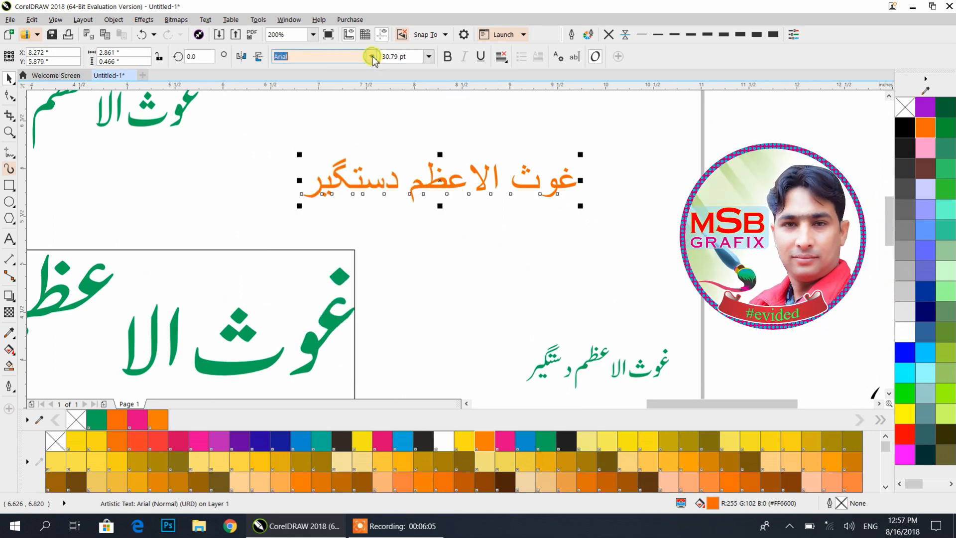
pyautogui.click(372, 57)
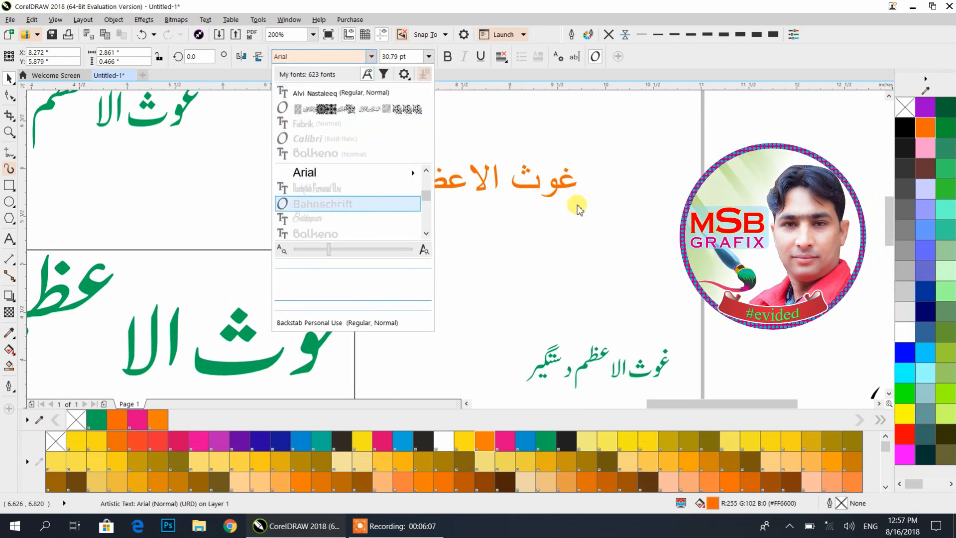
pyautogui.scroll(-3, 517, 189)
pyautogui.scroll(3, 506, 213)
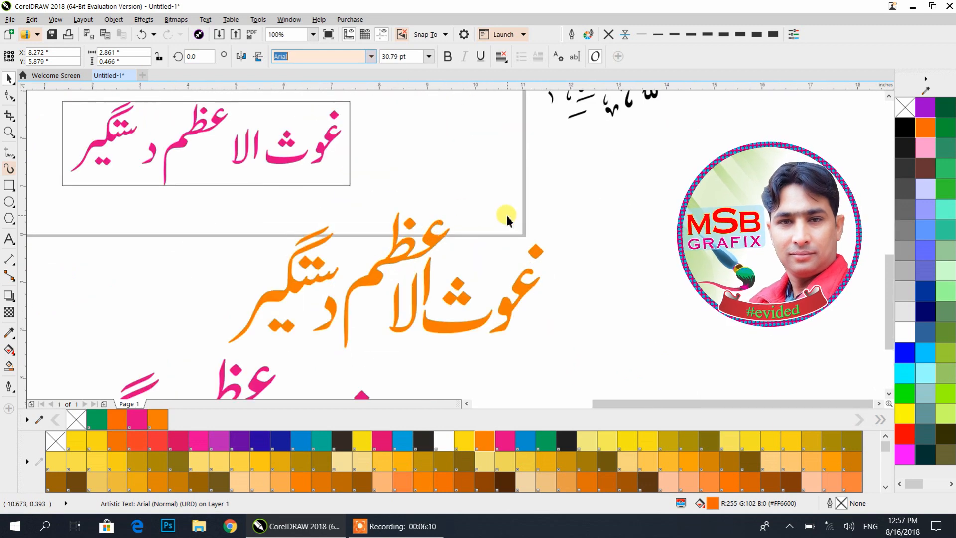
# - Delete the orange copy of the composition below the page
pyautogui.scroll(-1, 506, 216)
pyautogui.moveTo(603, 122); pyautogui.dragTo(505, 209)
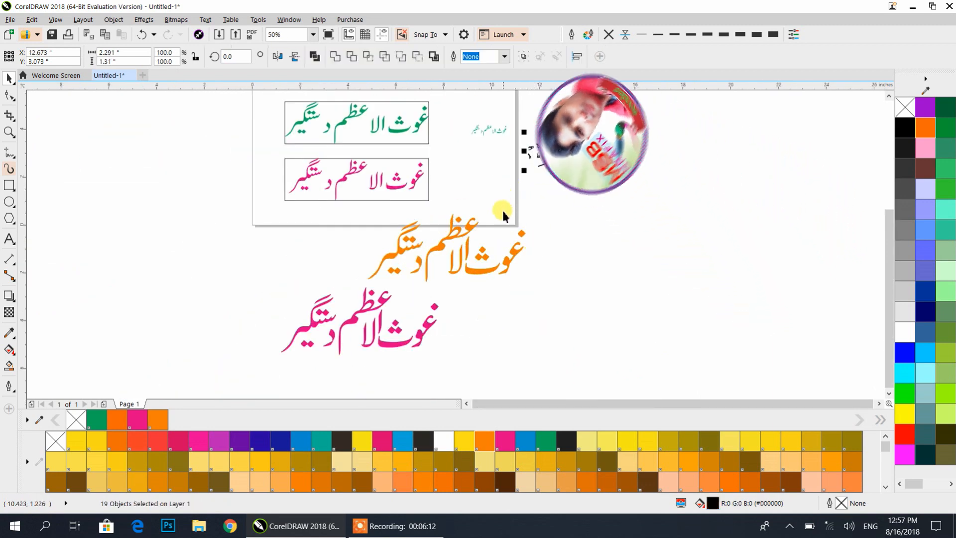
pyautogui.click(446, 266)
pyautogui.press('Delete')
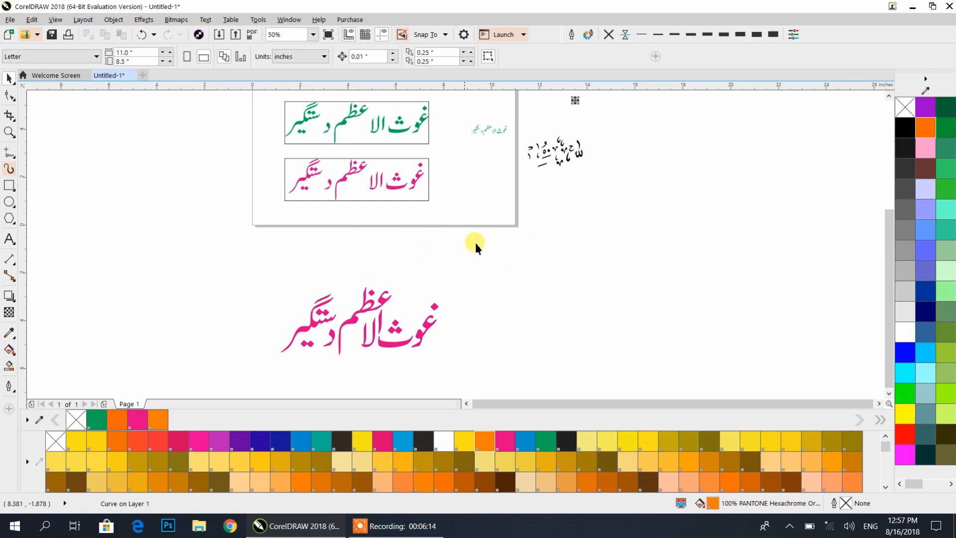
# - Move the set of black diacritic marks beside the pink composition and enlarge it proportionally to about 4.54 by 2.59 inches
pyautogui.moveTo(518, 188); pyautogui.dragTo(518, 189)
pyautogui.moveTo(540, 154); pyautogui.dragTo(483, 288)
pyautogui.scroll(1, 403, 344)
pyautogui.scroll(1, 403, 345)
pyautogui.click(590, 301)
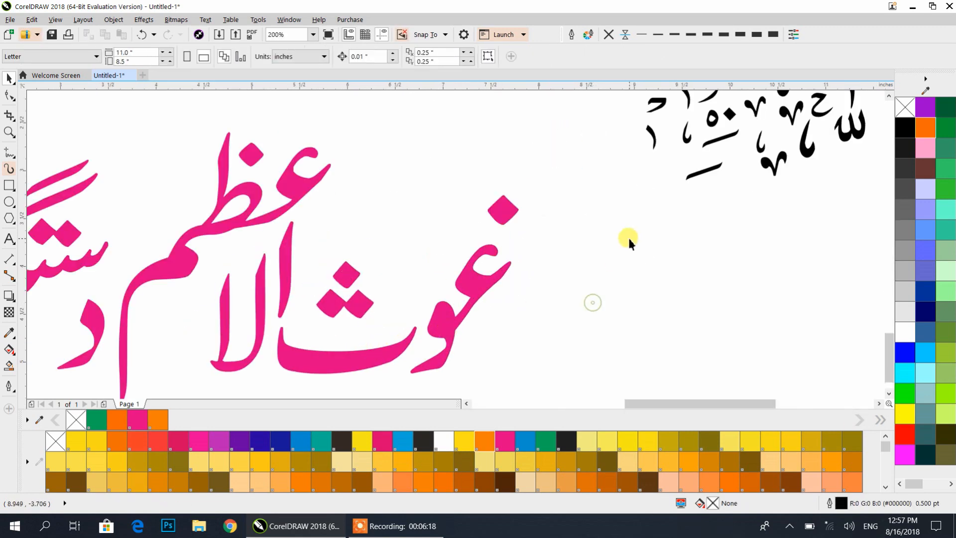
pyautogui.scroll(-1, 628, 236)
pyautogui.moveTo(786, 114); pyautogui.dragTo(633, 249)
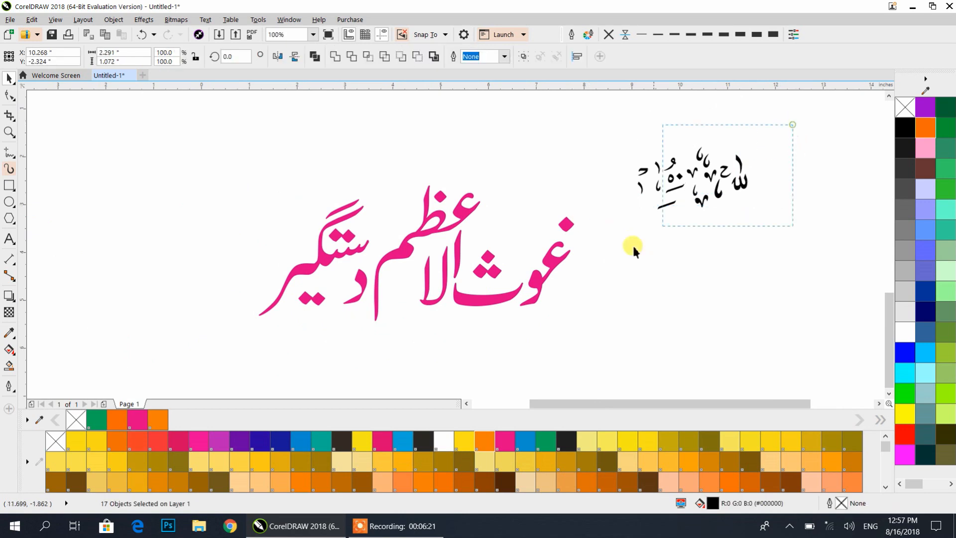
pyautogui.moveTo(755, 219); pyautogui.dragTo(856, 272)
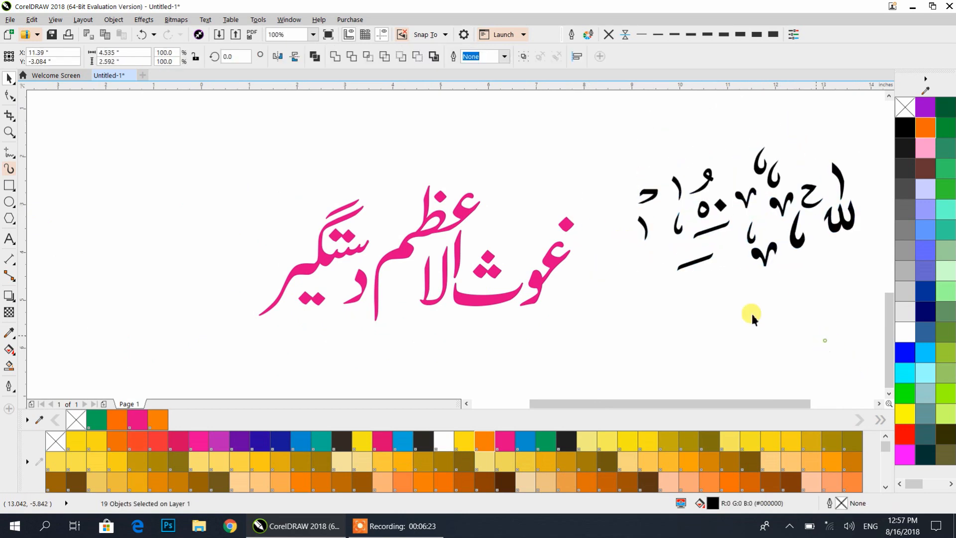
# - Copy the damma and the angular sukun mark above "غوث", and place a copy of the slanted stroke to the word's right
pyautogui.click(704, 188)
pyautogui.moveTo(658, 197); pyautogui.dragTo(558, 205)
pyautogui.click(660, 263)
pyautogui.moveTo(712, 231)
pyautogui.mouseDown()
pyautogui.moveTo(532, 234)
pyautogui.moveTo(627, 296)
pyautogui.mouseUp()
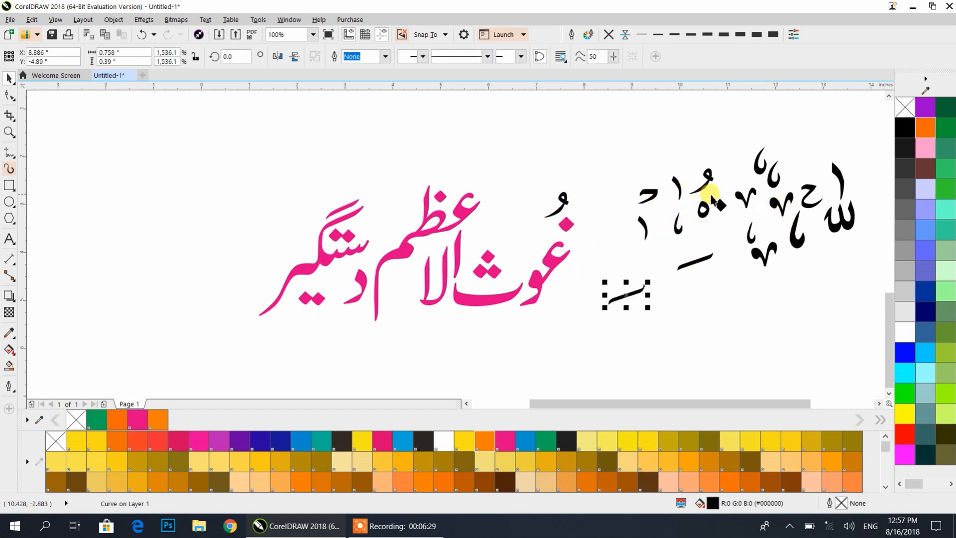
pyautogui.moveTo(653, 198); pyautogui.dragTo(509, 238)
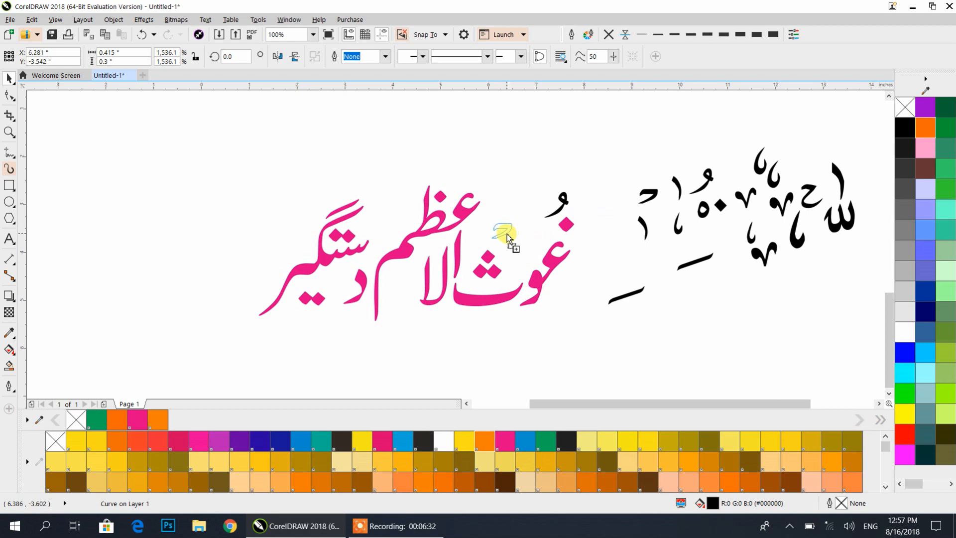
# - Copy slanted strokes, V-shaped marks and the shadda from the diacritic set into the spaces around "دستگیر", "عظم" and "ث"
pyautogui.moveTo(705, 261)
pyautogui.mouseDown()
pyautogui.moveTo(488, 207)
pyautogui.moveTo(490, 226)
pyautogui.moveTo(468, 189)
pyautogui.moveTo(422, 180)
pyautogui.moveTo(290, 245)
pyautogui.mouseUp()
pyautogui.moveTo(742, 250)
pyautogui.mouseDown()
pyautogui.moveTo(278, 265)
pyautogui.moveTo(374, 233)
pyautogui.moveTo(406, 298)
pyautogui.moveTo(409, 288)
pyautogui.mouseUp()
pyautogui.moveTo(833, 227); pyautogui.dragTo(487, 239)
# - Adjust the positions of the marks around "غوث", setting the sukun between the shadda and the dot of "غ"
pyautogui.scroll(3, 487, 240)
pyautogui.moveTo(466, 157); pyautogui.dragTo(469, 176)
pyautogui.moveTo(555, 209); pyautogui.dragTo(577, 257)
pyautogui.moveTo(477, 252); pyautogui.dragTo(471, 246)
pyautogui.moveTo(654, 241); pyautogui.dragTo(663, 220)
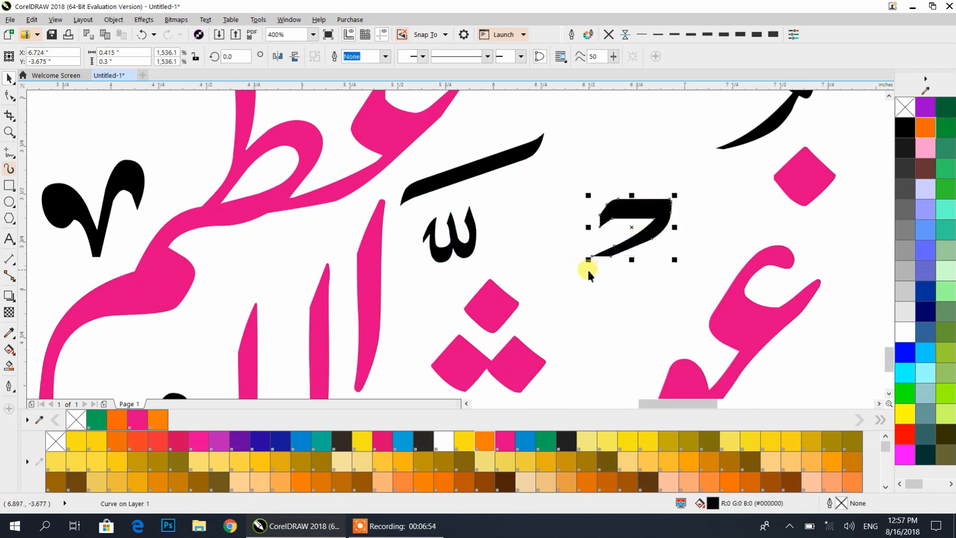
pyautogui.click(589, 268)
# - Copy the small curved mark beside the tail of "دستگیر" and the small alef above the slanted stroke over "ث"
pyautogui.scroll(-2, 480, 243)
pyautogui.moveTo(743, 241); pyautogui.dragTo(264, 283)
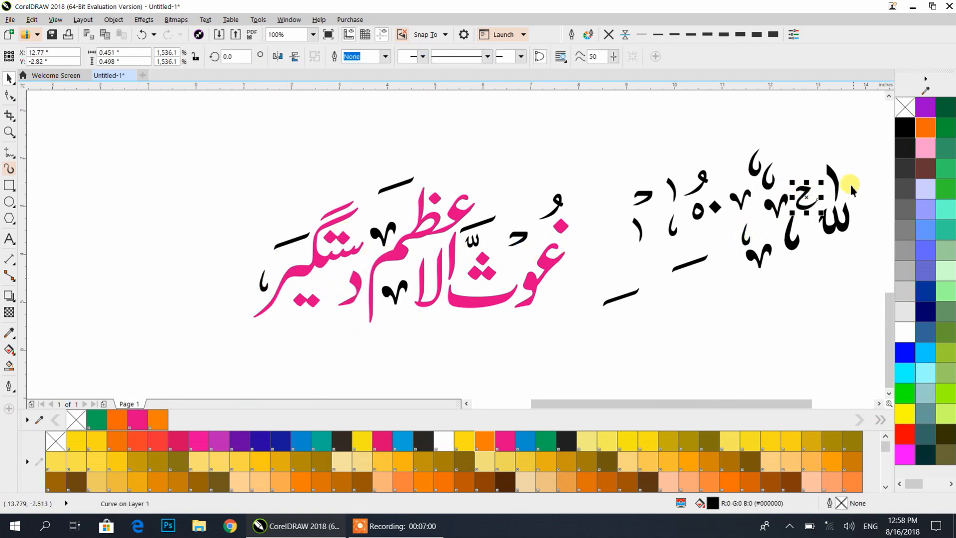
pyautogui.moveTo(838, 188)
pyautogui.mouseDown()
pyautogui.moveTo(525, 203)
pyautogui.moveTo(506, 225)
pyautogui.moveTo(486, 193)
pyautogui.mouseUp()
pyautogui.scroll(4, 481, 203)
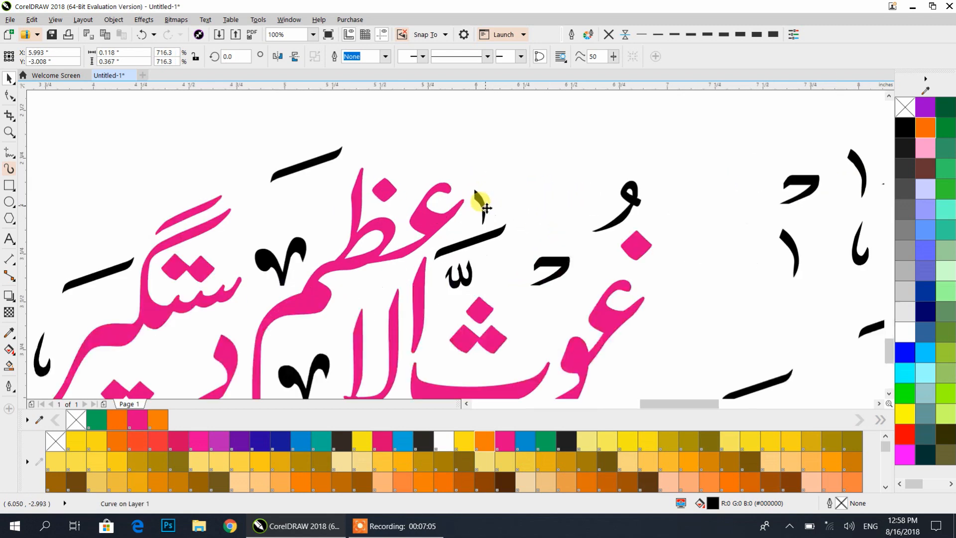
pyautogui.hotkey('ctrl', 'z')
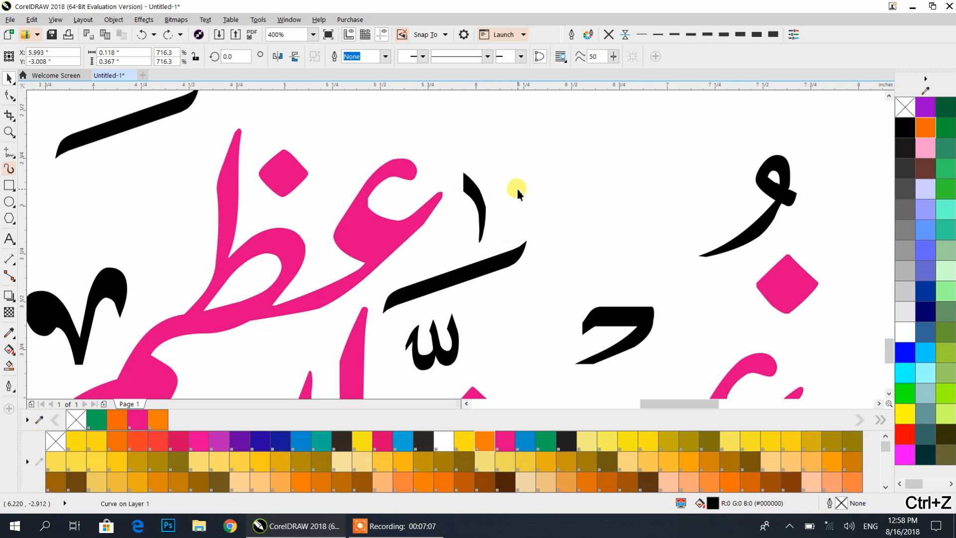
pyautogui.moveTo(482, 198); pyautogui.dragTo(504, 200)
pyautogui.scroll(-3, 560, 180)
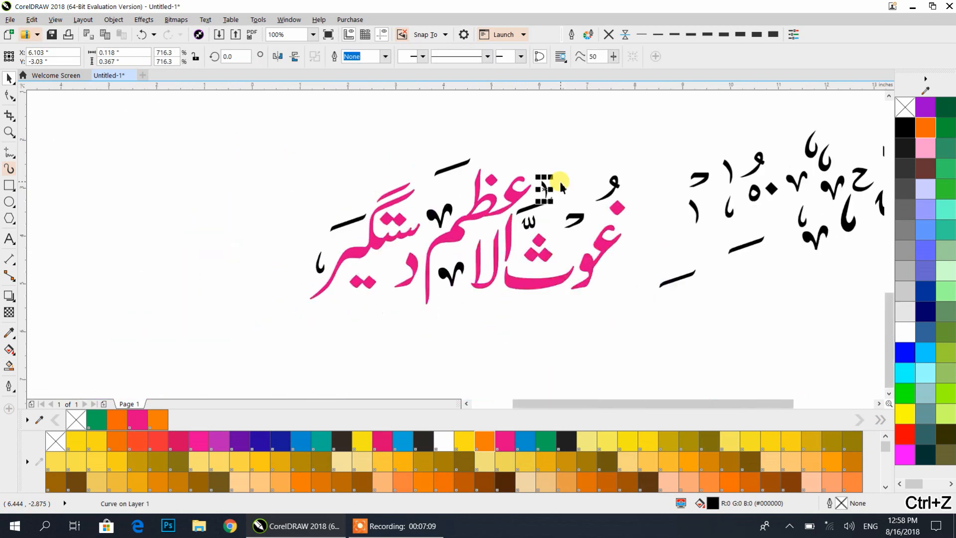
# - Shift the small alef, slanted stroke and shadda down and right toward the dots of "ث"
pyautogui.scroll(1, 548, 217)
pyautogui.keyDown('shift'); pyautogui.click(528, 187); pyautogui.keyUp('shift')
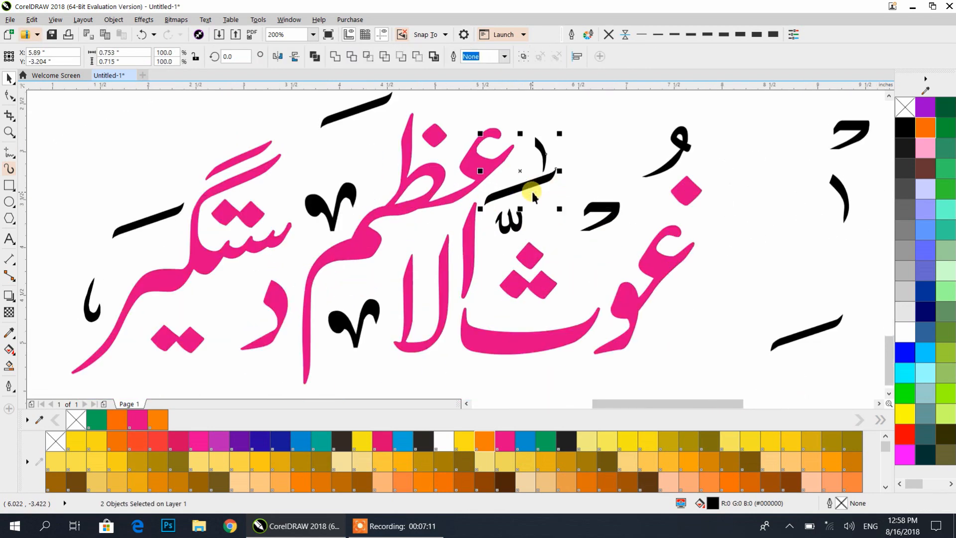
pyautogui.keyDown('shift'); pyautogui.click(513, 228); pyautogui.keyUp('shift')
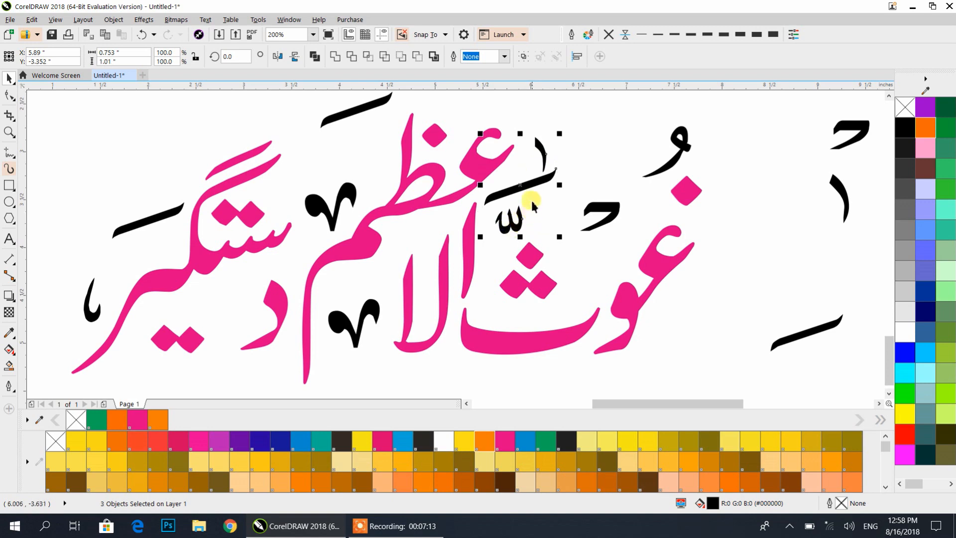
pyautogui.moveTo(539, 193)
pyautogui.mouseDown()
pyautogui.moveTo(551, 201)
pyautogui.moveTo(560, 186)
pyautogui.moveTo(563, 236)
pyautogui.mouseUp()
pyautogui.click(558, 227)
pyautogui.moveTo(538, 194); pyautogui.dragTo(542, 202)
pyautogui.moveTo(547, 162); pyautogui.dragTo(555, 171)
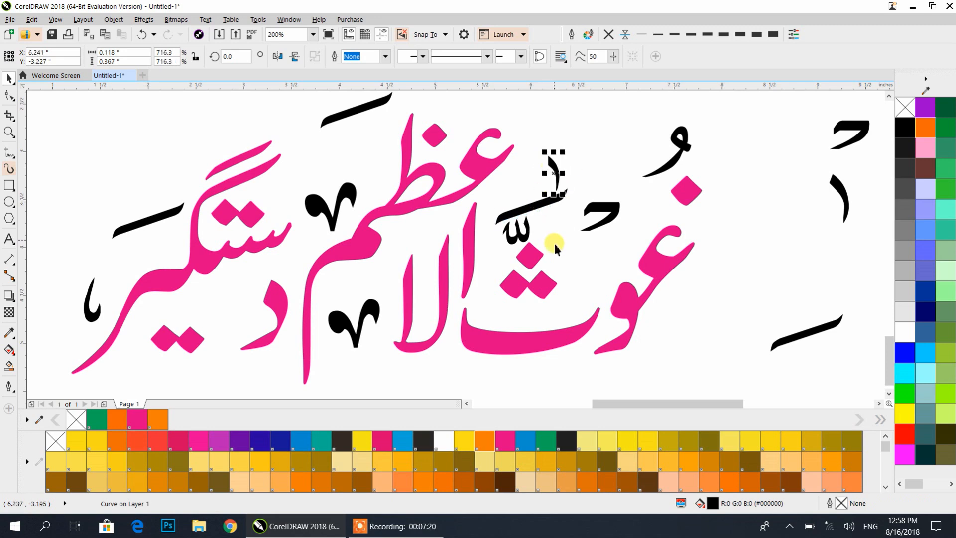
# - Nudge the shadda to the left beneath the slanted stroke, clear of the top dot of "ث"
pyautogui.click(554, 241)
pyautogui.scroll(2, 494, 253)
pyautogui.moveTo(565, 203); pyautogui.dragTo(518, 222)
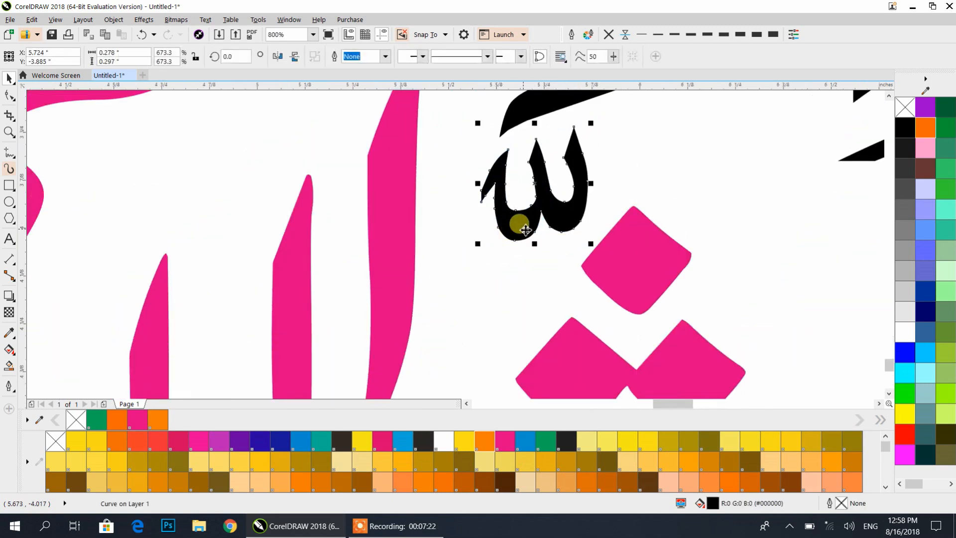
# - Reposition the shadda and small alef above "ث", and copy a slanted stroke beneath the lower dots of "دستگیر"
pyautogui.scroll(-2, 528, 220)
pyautogui.moveTo(544, 217)
pyautogui.mouseDown()
pyautogui.moveTo(562, 180)
pyautogui.moveTo(561, 203)
pyautogui.mouseUp()
pyautogui.moveTo(549, 164)
pyautogui.mouseDown()
pyautogui.moveTo(555, 178)
pyautogui.moveTo(577, 169)
pyautogui.mouseUp()
pyautogui.scroll(-1, 588, 215)
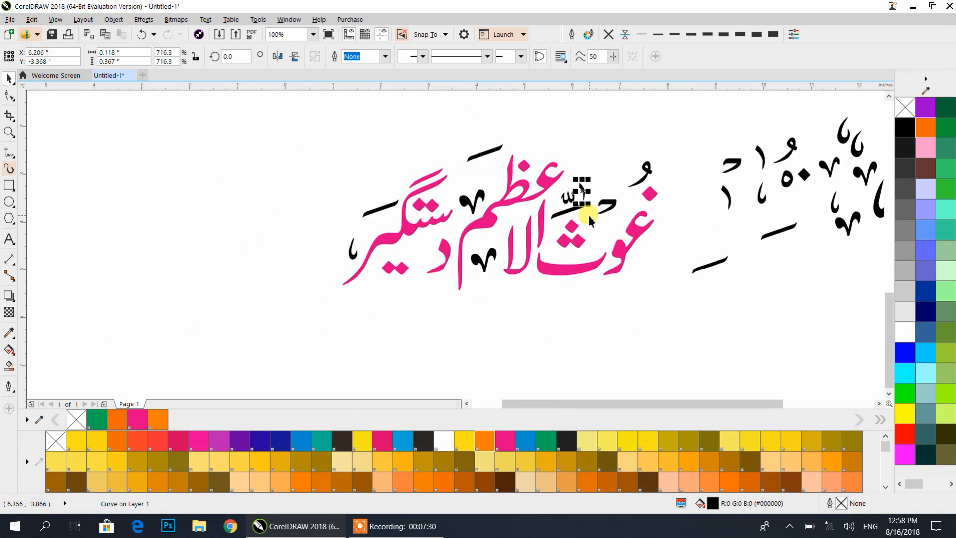
pyautogui.click(267, 162)
pyautogui.moveTo(469, 160); pyautogui.dragTo(417, 262)
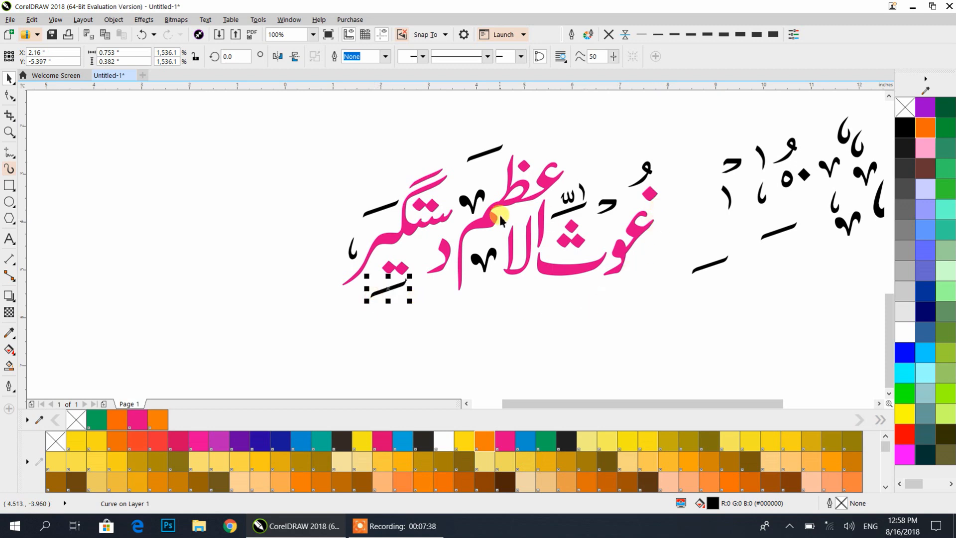
# - Delete the leftover spare marks beside the composition and combine all its letters and diacritics into one pink curve
pyautogui.scroll(-1, 679, 204)
pyautogui.moveTo(831, 293); pyautogui.dragTo(828, 291)
pyautogui.press('Delete')
pyautogui.moveTo(488, 295); pyautogui.dragTo(488, 293)
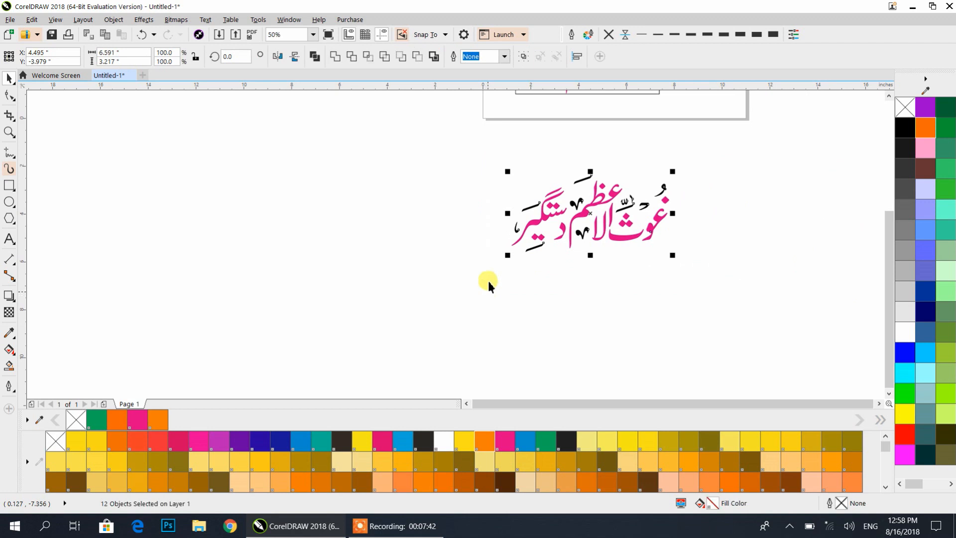
pyautogui.click(314, 57)
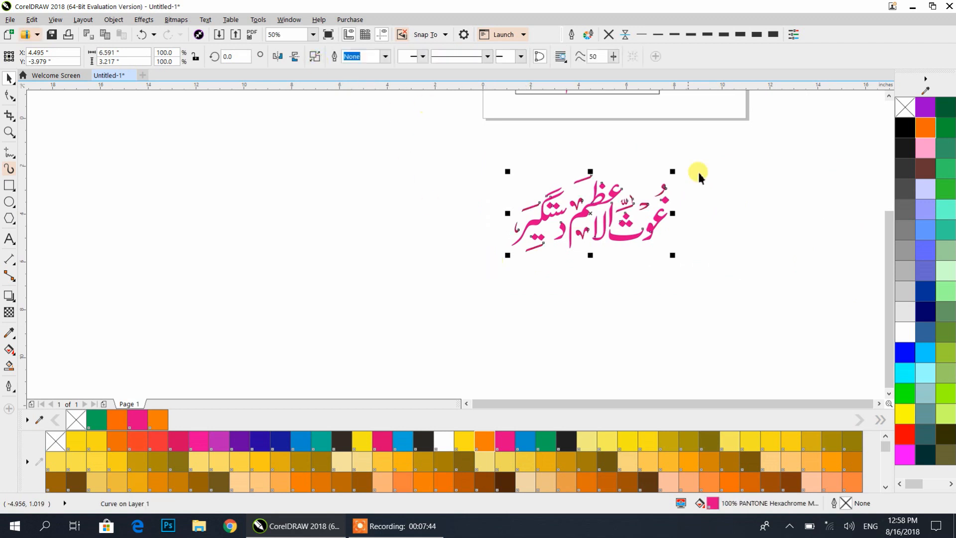
pyautogui.click(705, 202)
# - Shift the combined calligraphy and enlarge it proportionally to 162.9%, about 10.74 by 5.24 inches
pyautogui.moveTo(614, 246); pyautogui.dragTo(551, 277)
pyautogui.moveTo(607, 287); pyautogui.dragTo(698, 369)
pyautogui.scroll(-3, 695, 366)
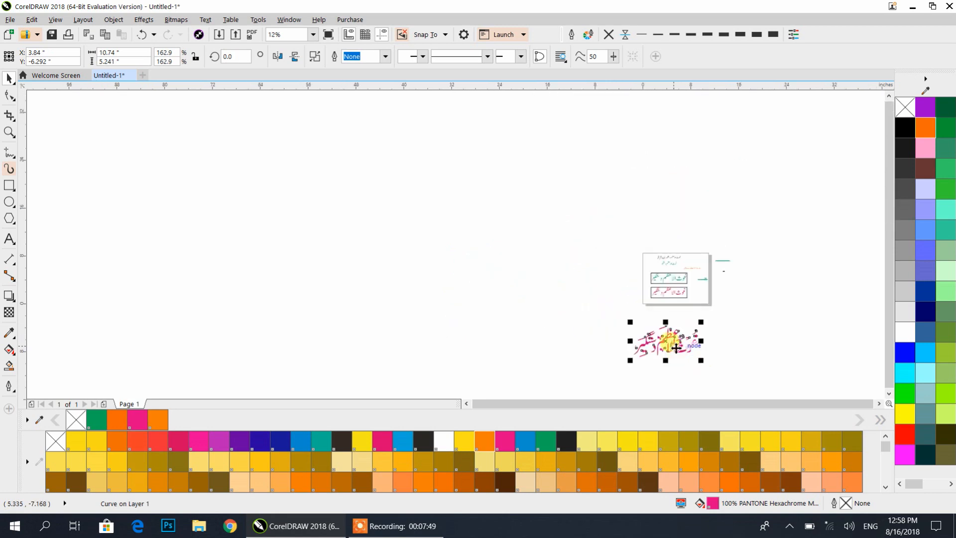
pyautogui.scroll(7, 578, 199)
# - Move the enlarged calligraphy into the empty area to the left of the page
pyautogui.moveTo(649, 186); pyautogui.dragTo(627, 246)
pyautogui.scroll(-2, 627, 245)
pyautogui.scroll(-3, 624, 238)
pyautogui.scroll(7, 624, 238)
pyautogui.scroll(-6, 624, 237)
pyautogui.moveTo(490, 337); pyautogui.dragTo(567, 285)
pyautogui.scroll(-1, 564, 284)
pyautogui.moveTo(562, 358); pyautogui.dragTo(433, 293)
# - Copy the pink text line to the empty area left of the page and move its rectangle out below the copy
pyautogui.moveTo(584, 274); pyautogui.dragTo(318, 208)
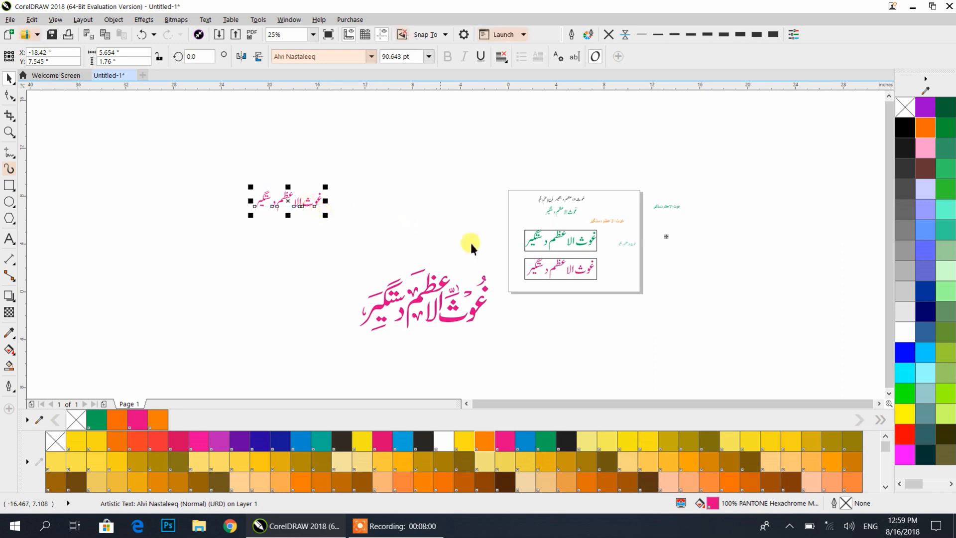
pyautogui.moveTo(528, 279); pyautogui.dragTo(263, 286)
pyautogui.click(416, 237)
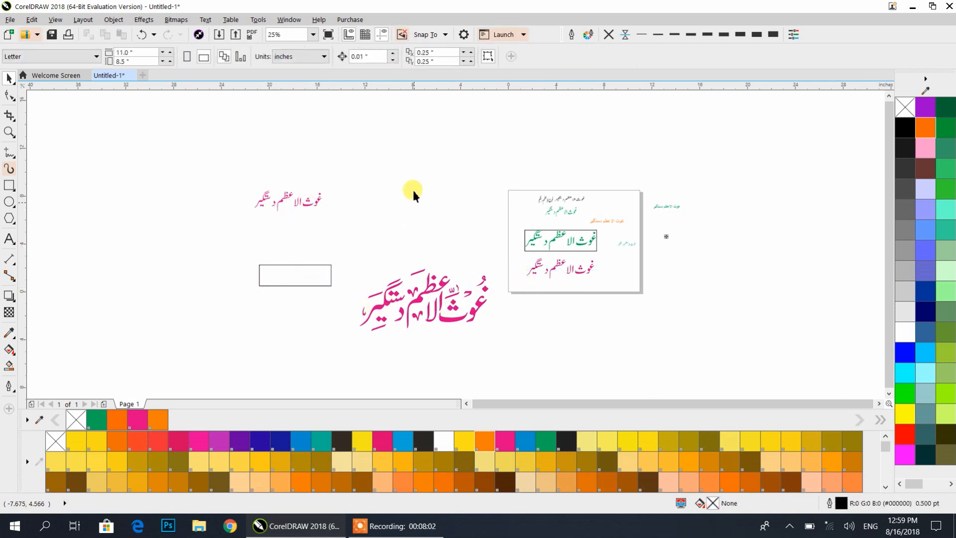
# - Delete all the remaining old text samples and the frame on and beside the page
pyautogui.moveTo(717, 319); pyautogui.dragTo(718, 320)
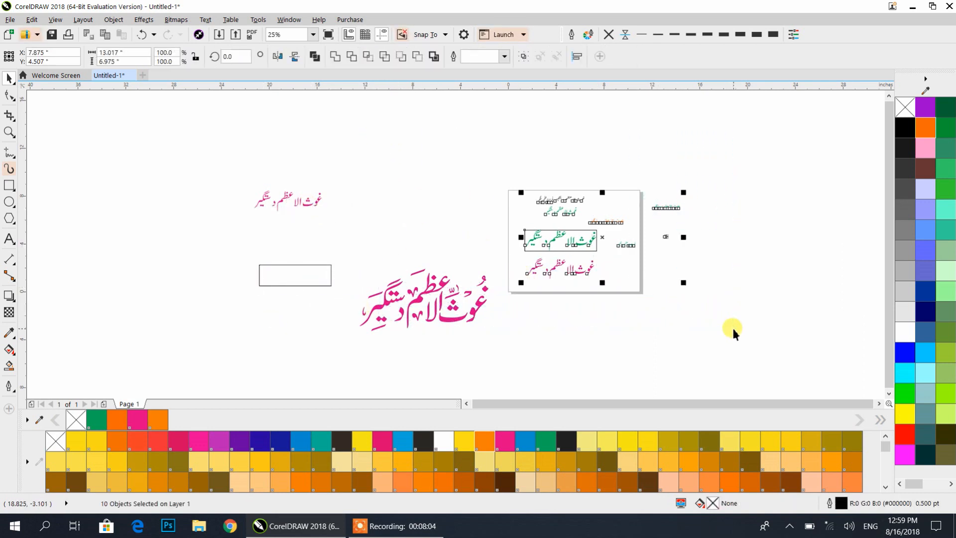
pyautogui.press('Delete')
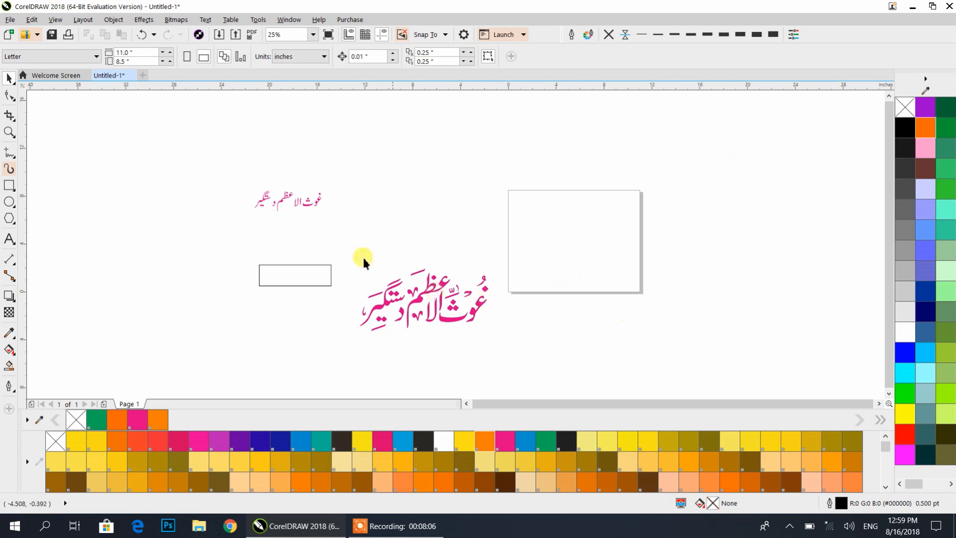
pyautogui.click(318, 202)
pyautogui.click(348, 219)
# - Set the page size to Legal in landscape orientation, 14 by 8.5 inches
pyautogui.click(53, 56)
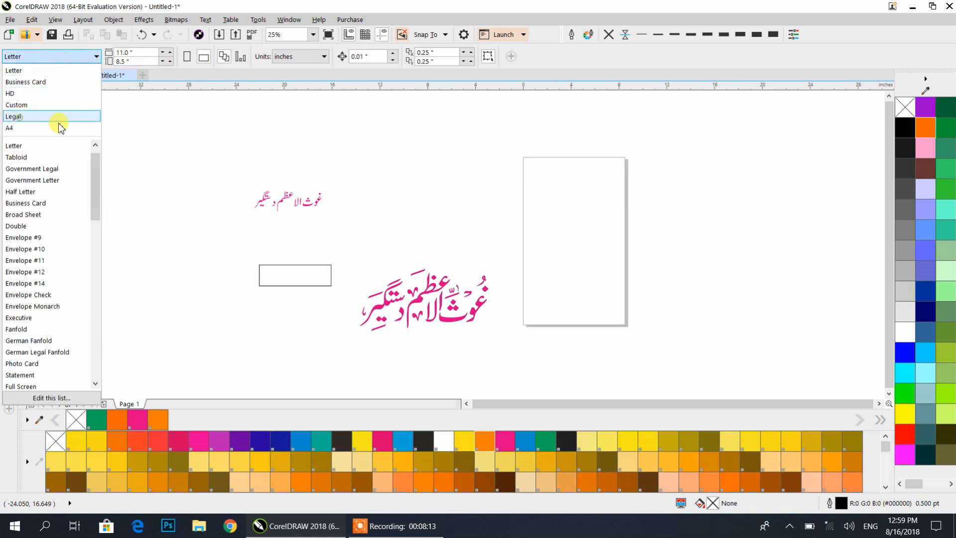
pyautogui.click(15, 116)
pyautogui.click(203, 56)
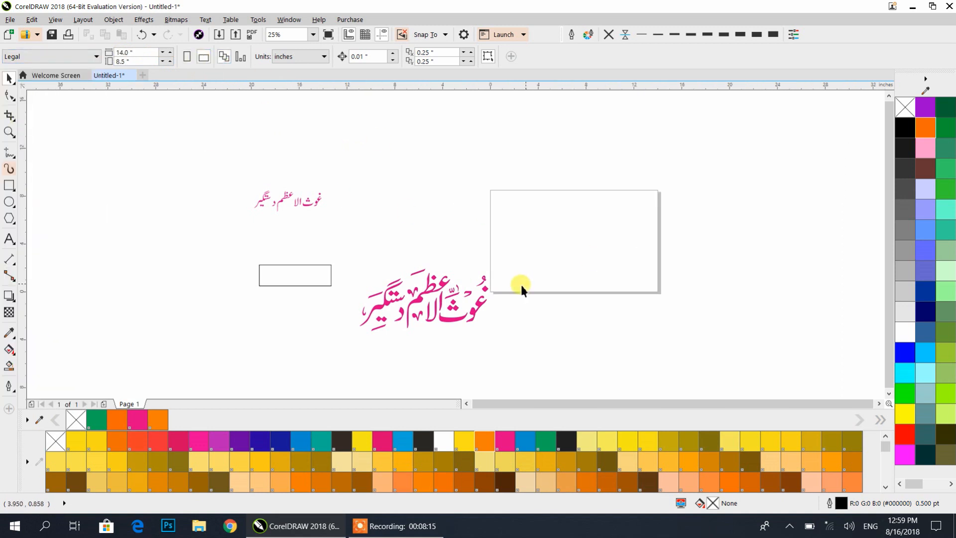
# - Place the calligraphy at the centre of the page, at X 7.0 and Y 4.25 inches
pyautogui.click(435, 309)
pyautogui.moveTo(434, 302); pyautogui.dragTo(616, 274)
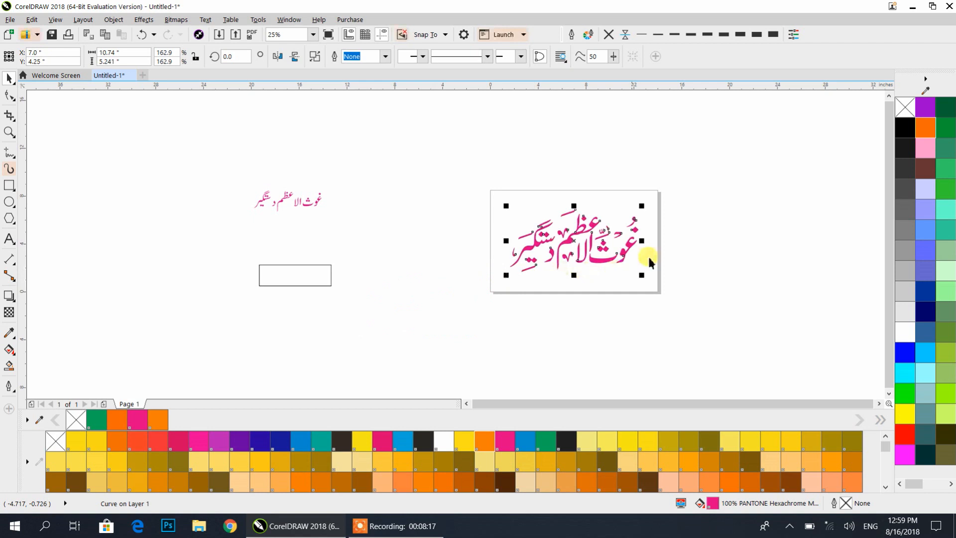
pyautogui.click(704, 244)
# - Add the artistic text "a" in the empty area beside the rectangle and set its font to AlFars 16 Islamic Symbols
pyautogui.click(15, 244)
pyautogui.click(43, 242)
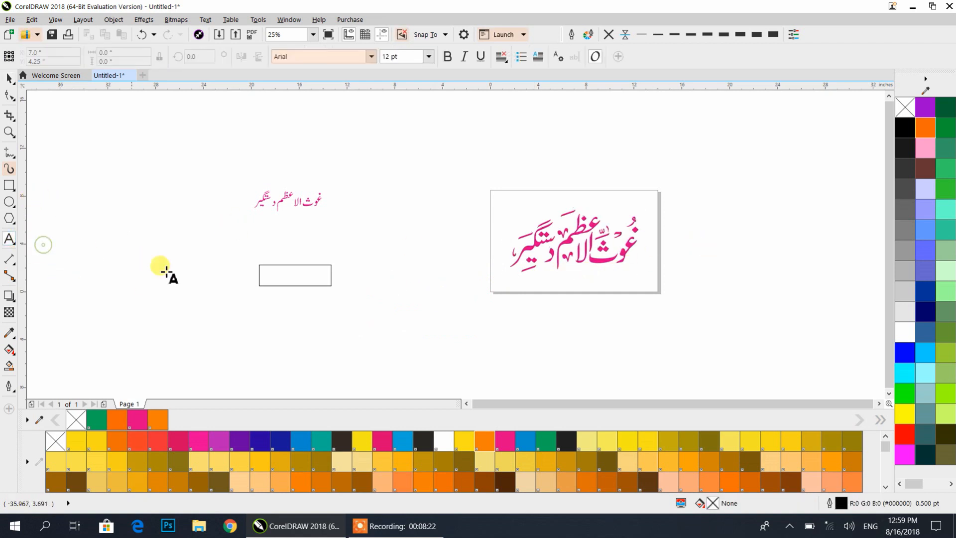
pyautogui.click(360, 279)
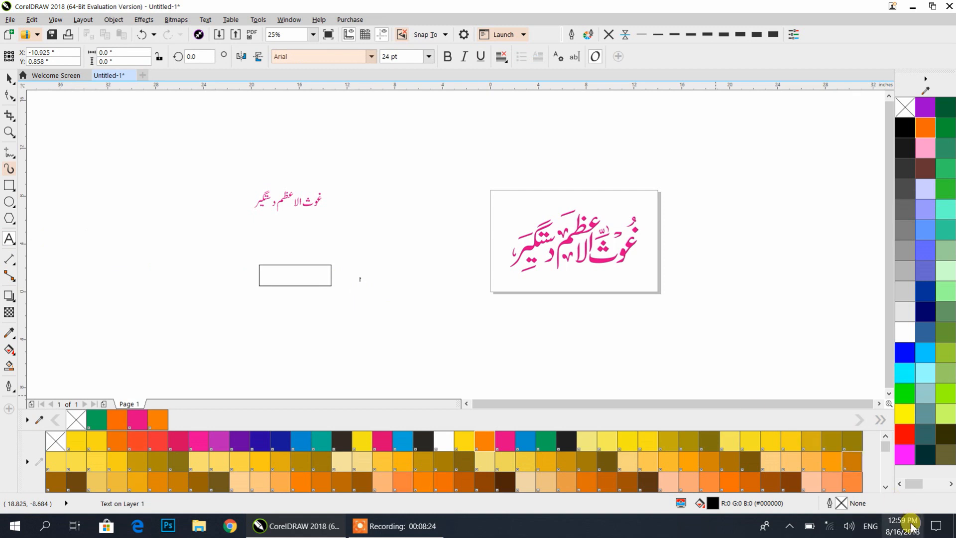
pyautogui.scroll(1, 361, 280)
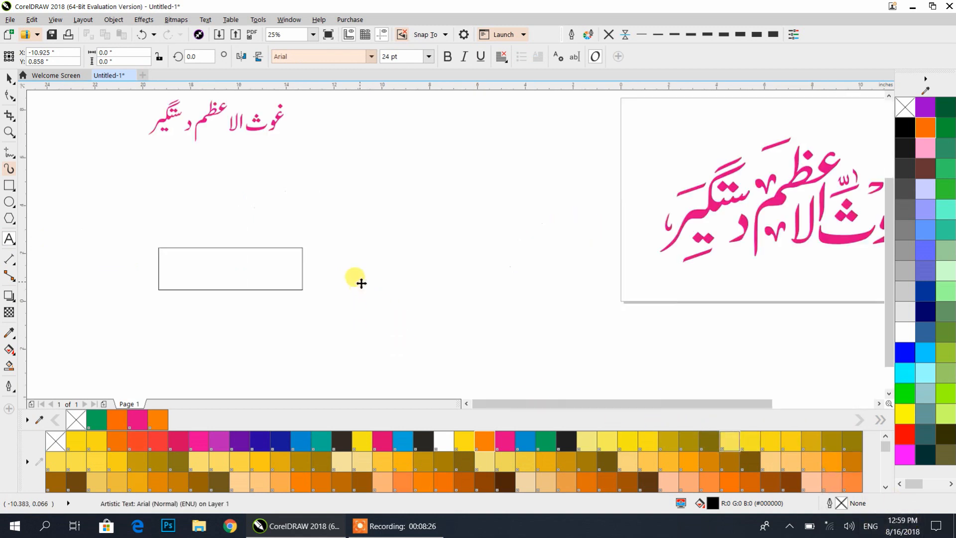
pyautogui.scroll(2, 362, 283)
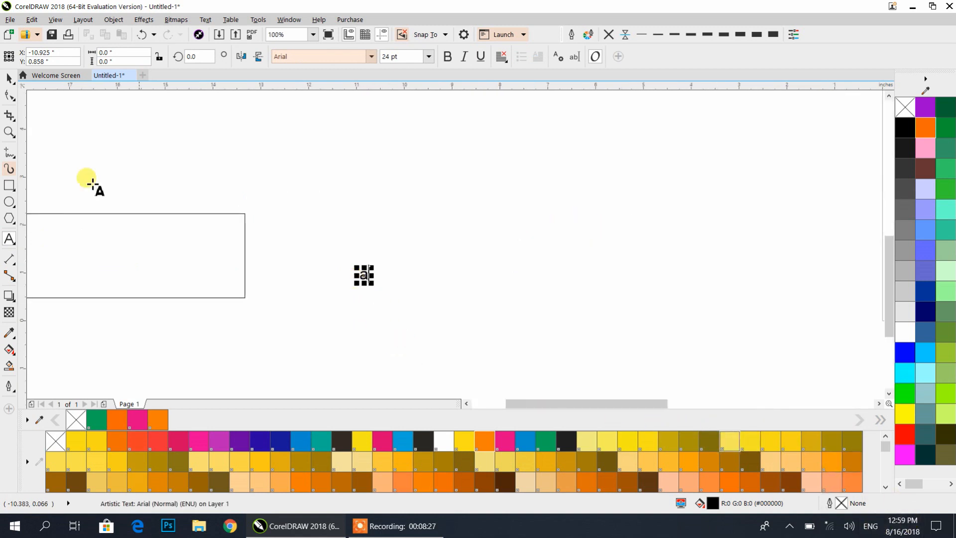
pyautogui.click(372, 56)
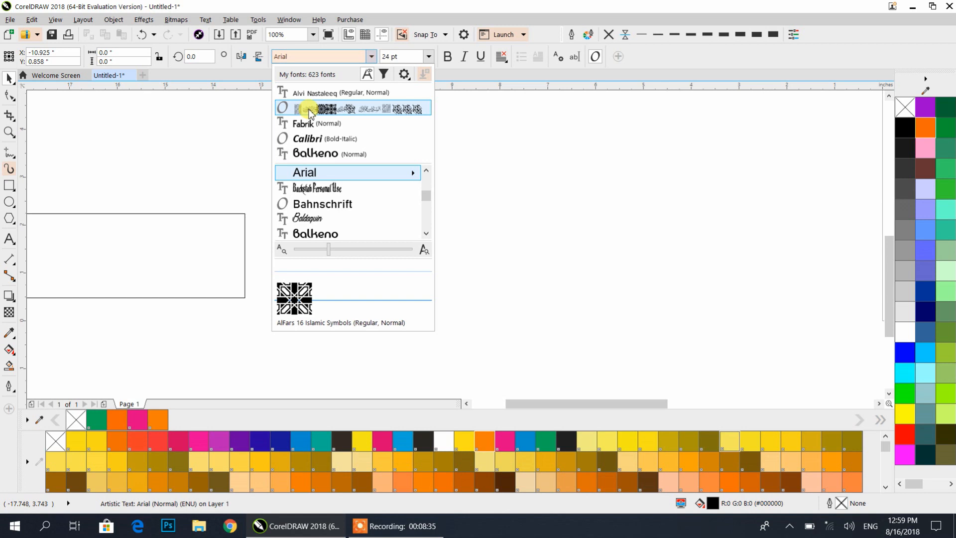
pyautogui.click(308, 110)
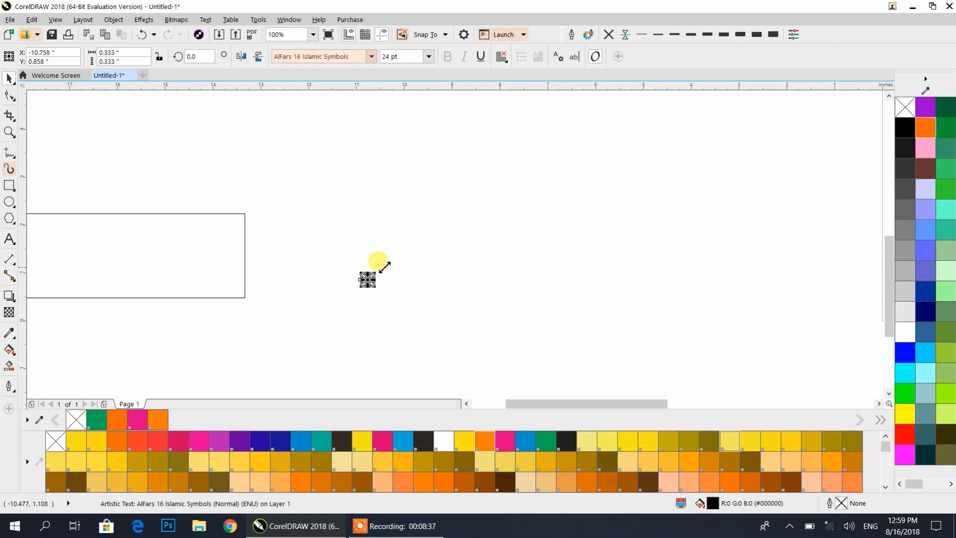
# - Convert the ornament to curves and resize it to about 1.6 inches square
pyautogui.moveTo(380, 263); pyautogui.dragTo(667, 132)
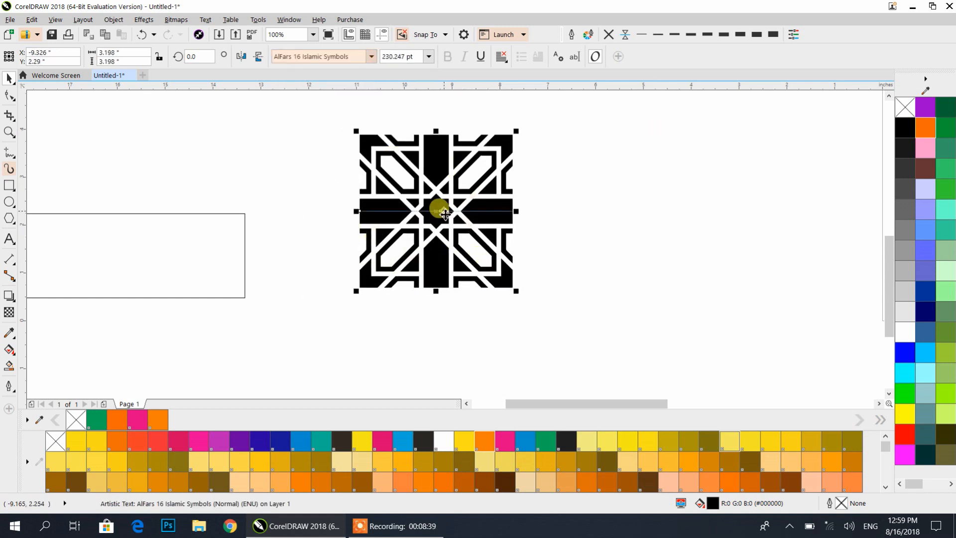
pyautogui.hotkey('ctrl', 'q')
pyautogui.scroll(-2, 437, 210)
pyautogui.moveTo(444, 219); pyautogui.dragTo(357, 216)
pyautogui.scroll(1, 357, 215)
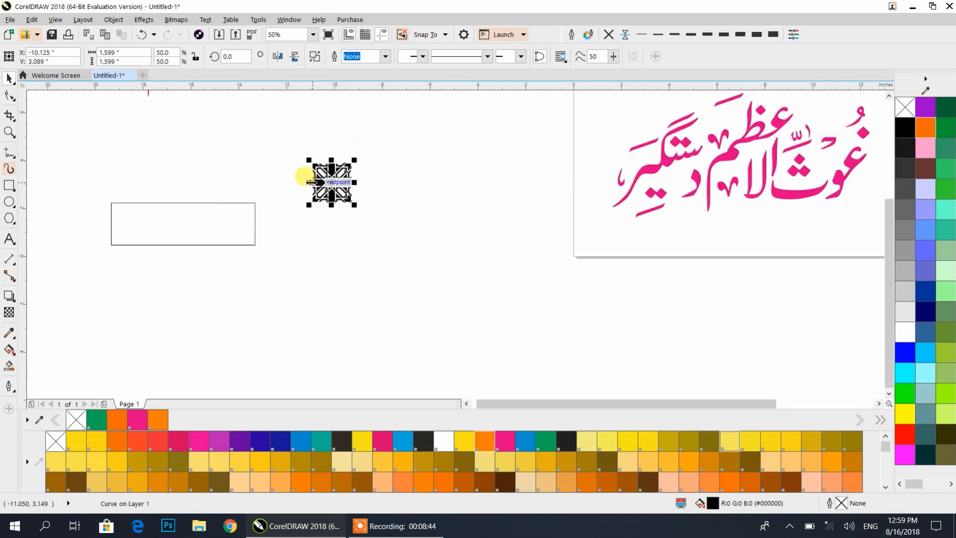
# - Mirror-copy the ornament tile to its right and repeat the duplication to form a row of nine tiles
pyautogui.moveTo(309, 183); pyautogui.dragTo(309, 183)
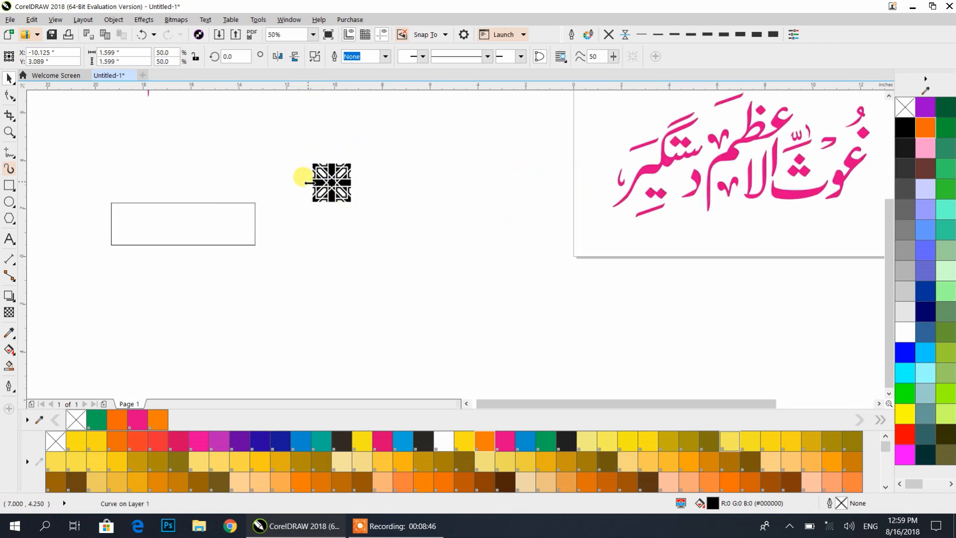
pyautogui.moveTo(309, 183); pyautogui.dragTo(369, 187)
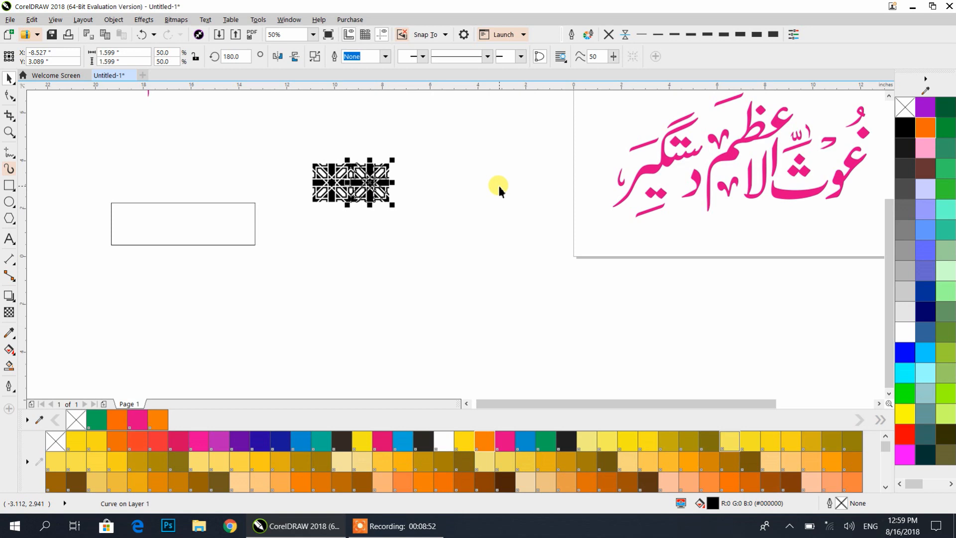
pyautogui.hotkey('ctrl', 'r')
pyautogui.hotkey('ctrl', 'r')
pyautogui.hotkey('ctrl', 'r')
pyautogui.hotkey('ctrl', 'r')
pyautogui.hotkey('ctrl', 'r')
pyautogui.hotkey('ctrl', 'r')
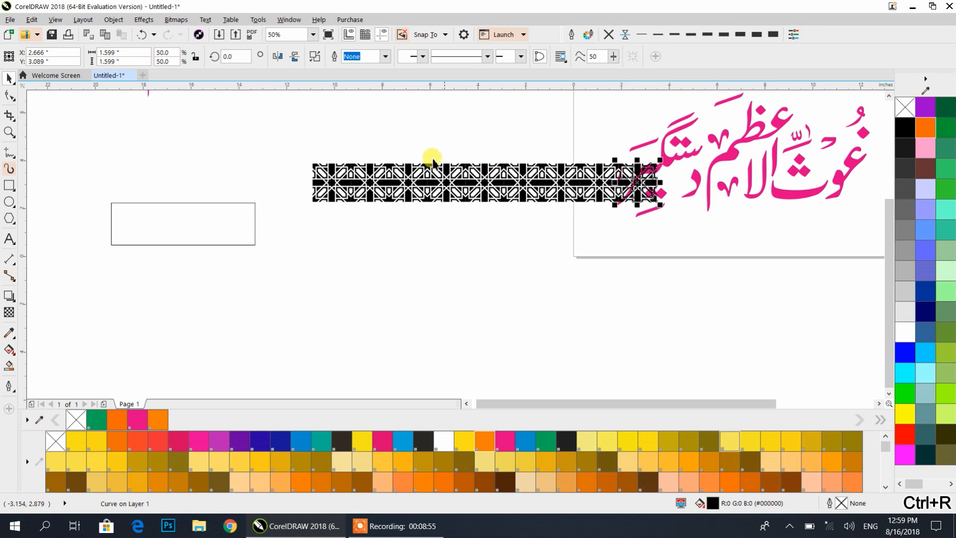
# - Duplicate the whole row of tiles directly below itself and repeat until the pattern has eight rows
pyautogui.moveTo(311, 128); pyautogui.dragTo(490, 278)
pyautogui.moveTo(506, 347); pyautogui.dragTo(540, 301)
pyautogui.moveTo(367, 211); pyautogui.dragTo(367, 251)
pyautogui.rightClick(367, 252)
pyautogui.hotkey('ctrl', 'r')
pyautogui.hotkey('ctrl', 'r')
pyautogui.hotkey('ctrl', 'r')
pyautogui.hotkey('ctrl', 'r')
pyautogui.hotkey('ctrl', 'r')
pyautogui.hotkey('ctrl', 'r')
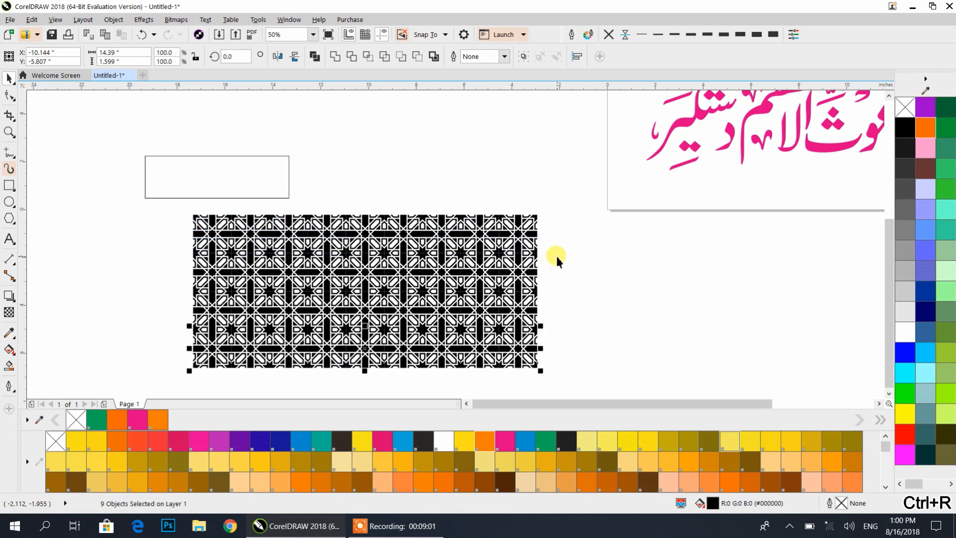
pyautogui.scroll(-2, 556, 254)
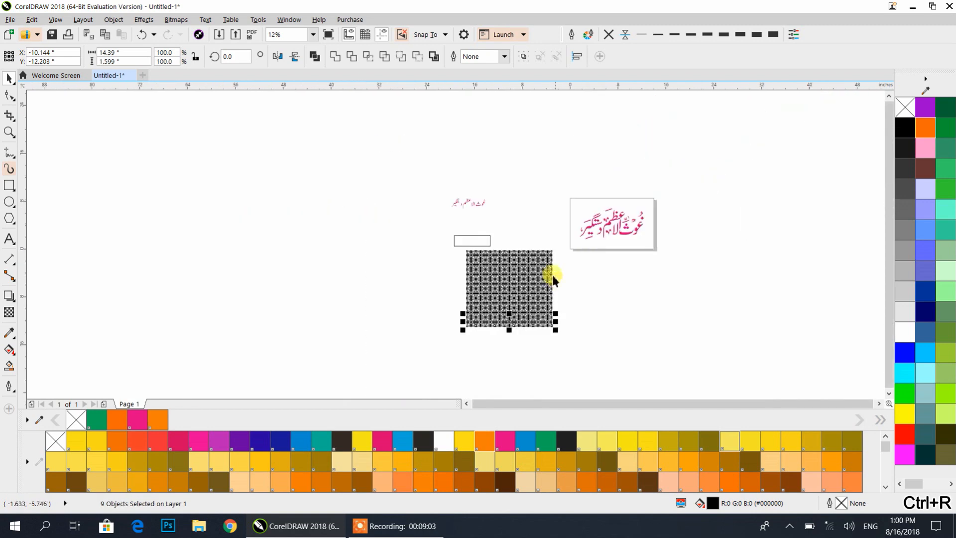
# - Mirror-copy the last three columns of tiles onto the right edge of the pattern
pyautogui.moveTo(544, 272); pyautogui.dragTo(454, 202)
pyautogui.scroll(1, 454, 202)
pyautogui.moveTo(485, 154); pyautogui.dragTo(403, 286)
pyautogui.moveTo(408, 327); pyautogui.dragTo(407, 326)
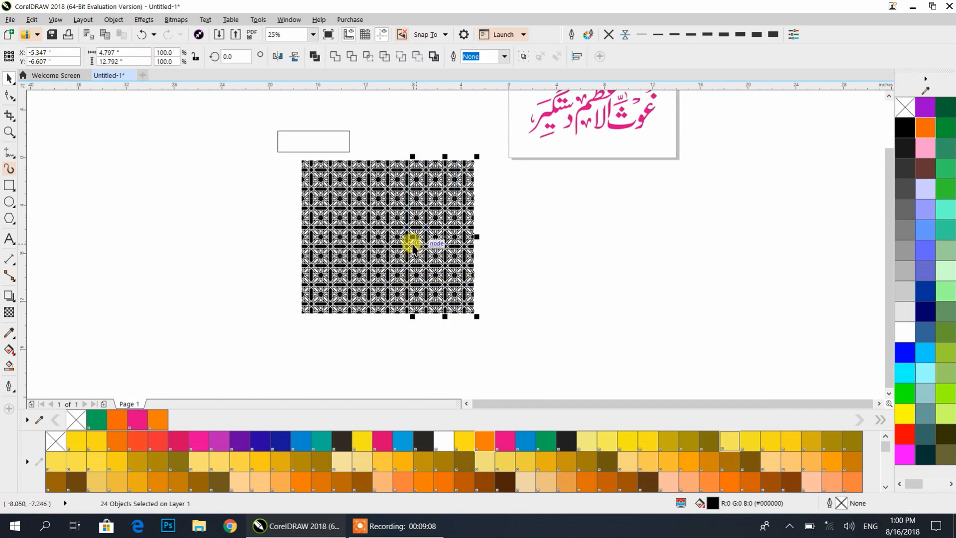
pyautogui.moveTo(414, 237); pyautogui.dragTo(481, 241)
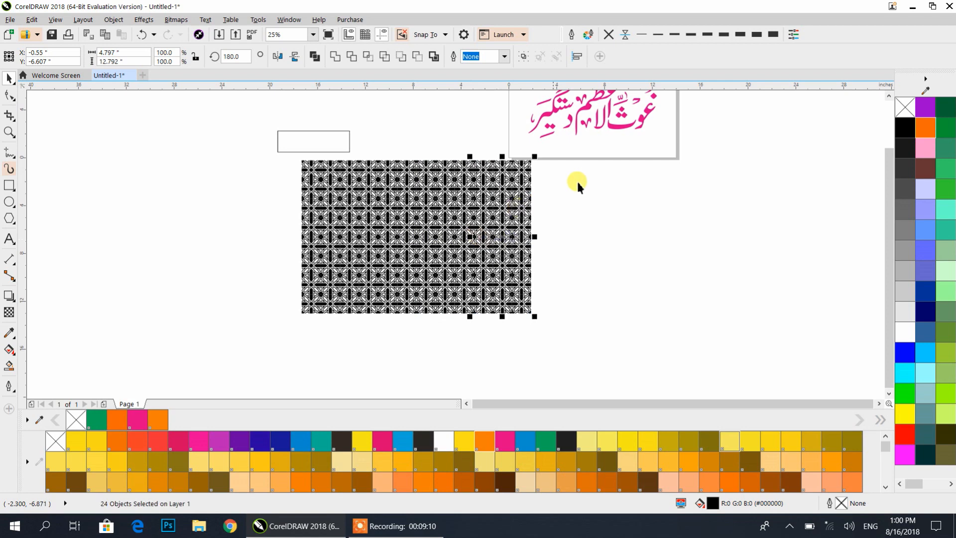
# - Group all the pattern tiles and move the group down and left, away from the page
pyautogui.moveTo(550, 152); pyautogui.dragTo(288, 335)
pyautogui.hotkey('ctrl', 'g')
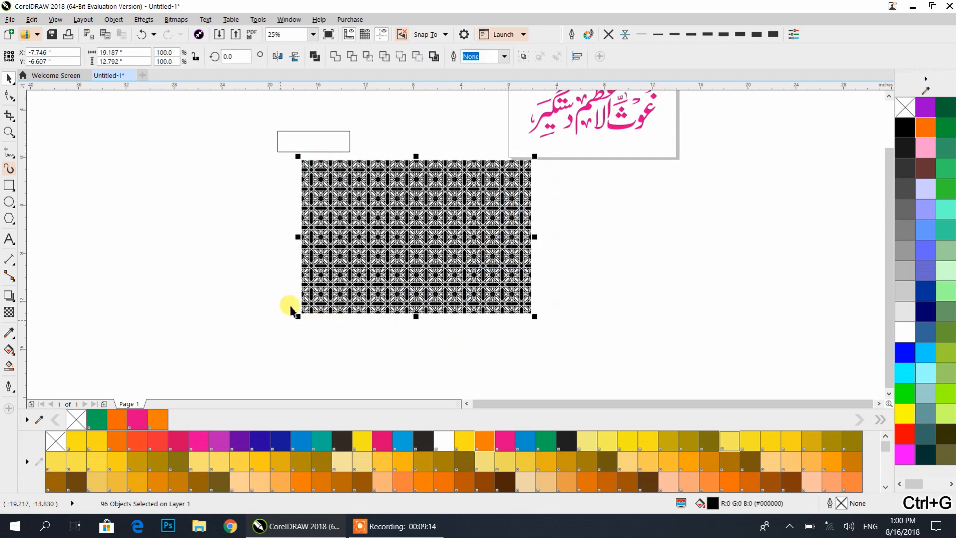
pyautogui.moveTo(378, 255); pyautogui.dragTo(301, 288)
# - Fill the pattern with Pantone Hexachrome Cyan and give it a blue outline with round corners, round line caps and overprinting
pyautogui.click(525, 441)
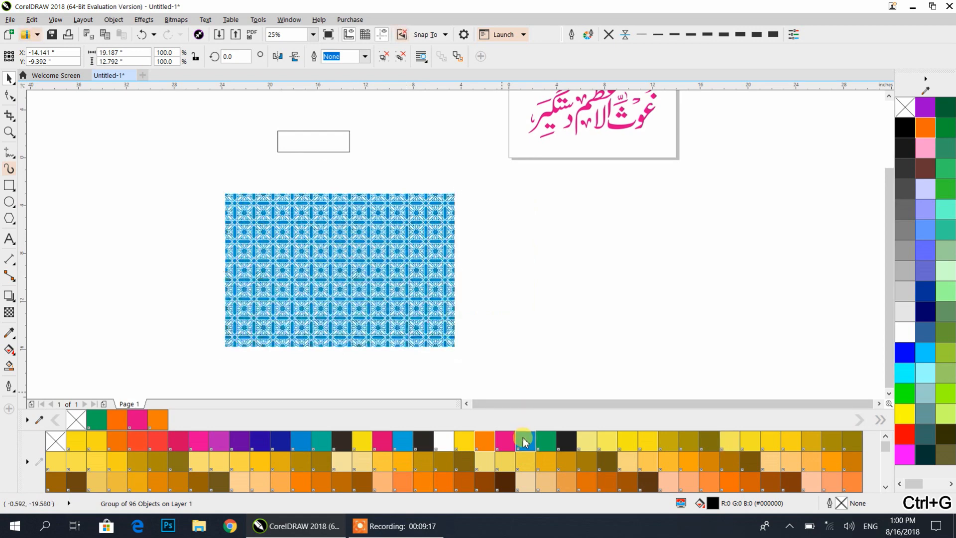
pyautogui.rightClick(903, 353)
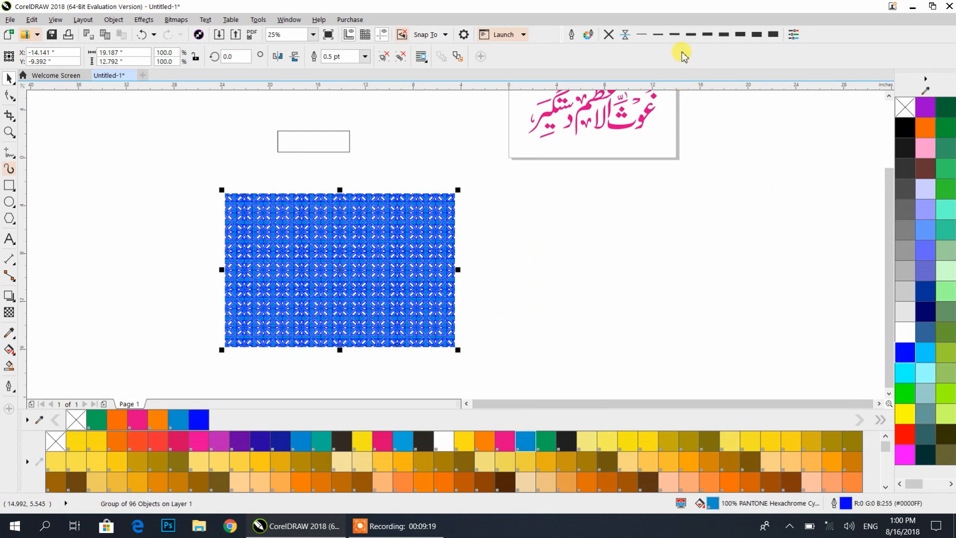
pyautogui.click(570, 35)
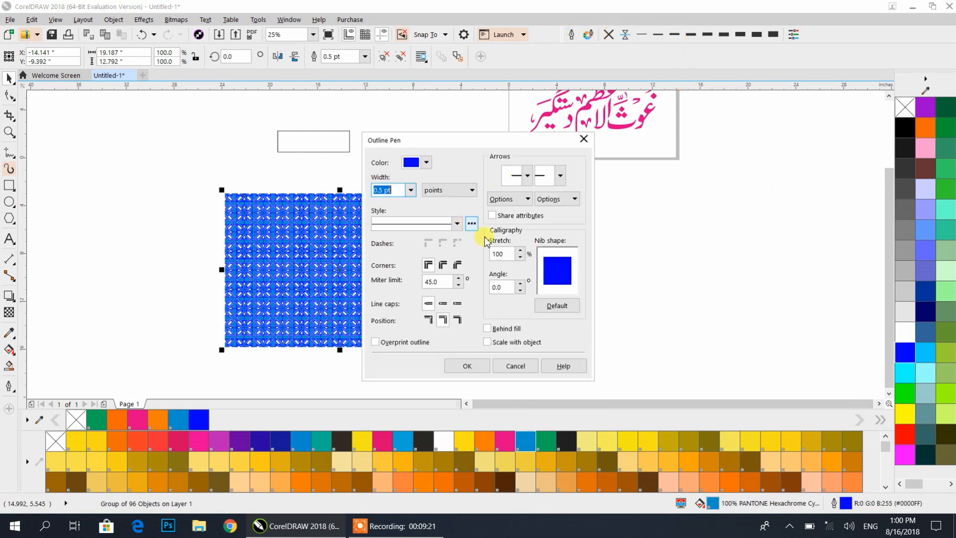
pyautogui.click(443, 265)
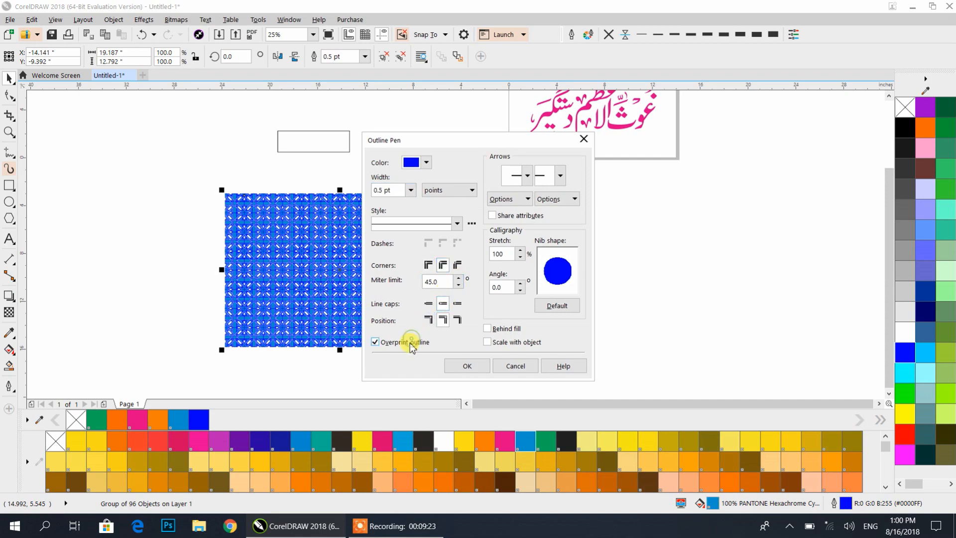
pyautogui.click(468, 366)
pyautogui.scroll(2, 348, 293)
pyautogui.scroll(2, 353, 294)
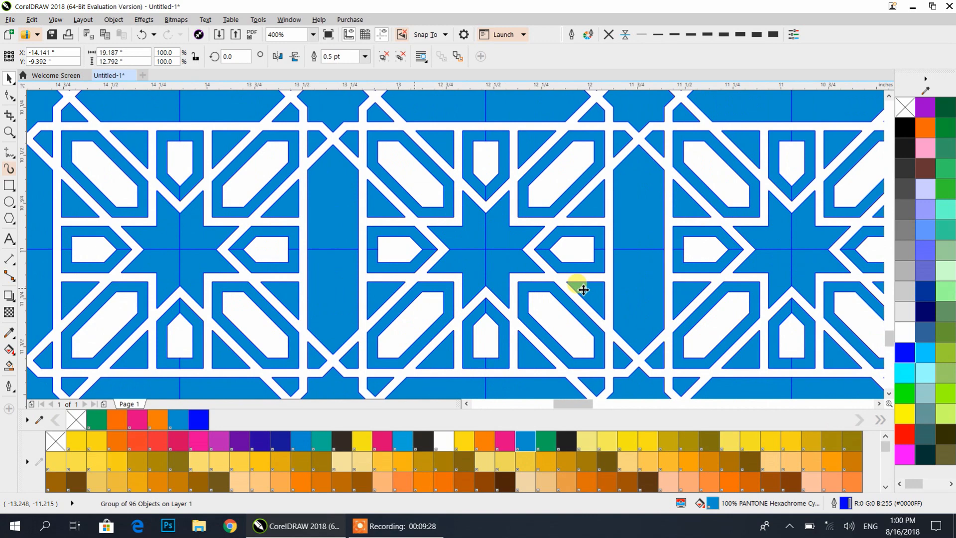
# - Change the pattern's outline to white and its fill to blue #0000FF
pyautogui.rightClick(900, 333)
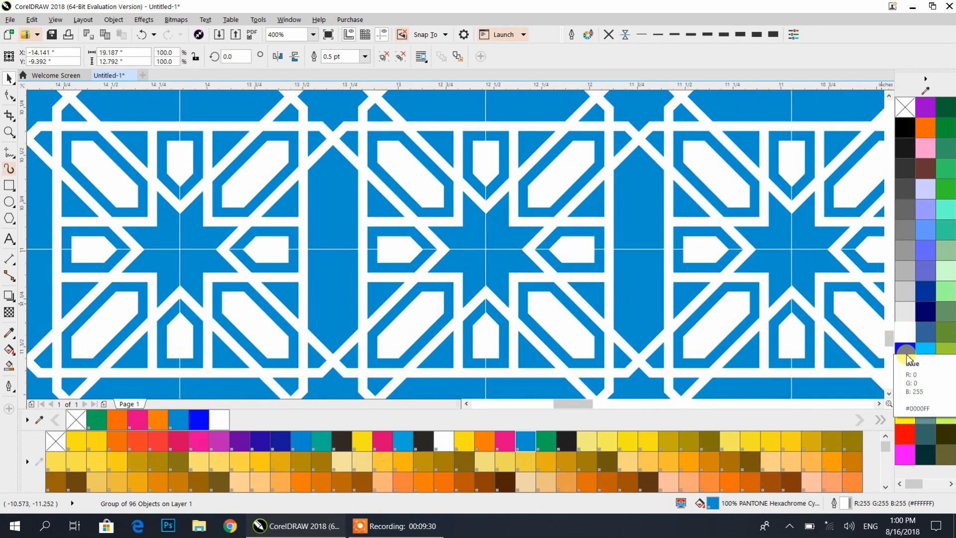
pyautogui.click(905, 353)
pyautogui.scroll(-2, 651, 281)
pyautogui.scroll(-1, 652, 280)
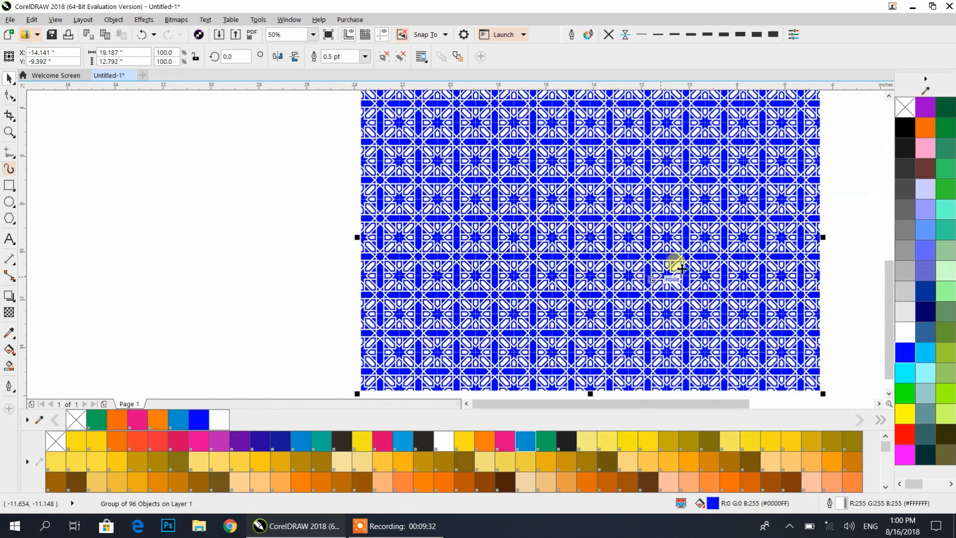
# - Create a rectangle matching the page and PowerClip the blue tile pattern inside it
pyautogui.moveTo(715, 216); pyautogui.dragTo(483, 250)
pyautogui.scroll(-1, 483, 250)
pyautogui.moveTo(607, 213); pyautogui.dragTo(545, 264)
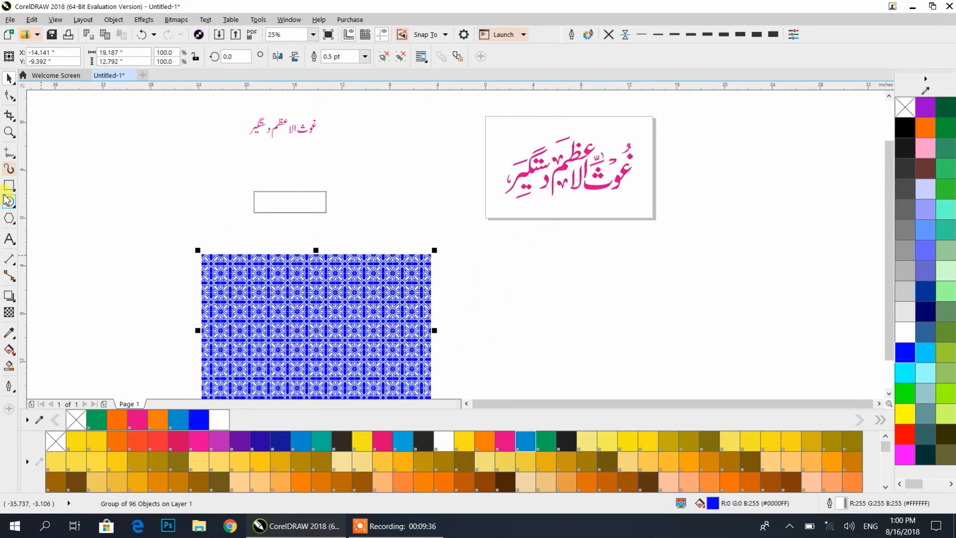
pyautogui.doubleClick(9, 186)
pyautogui.click(8, 78)
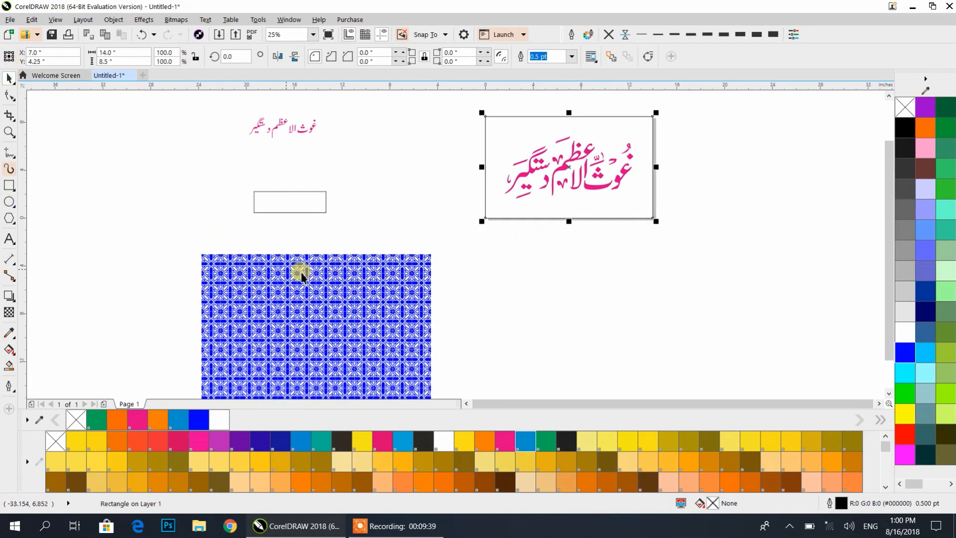
pyautogui.click(309, 271)
pyautogui.rightClick(310, 270)
pyautogui.click(335, 199)
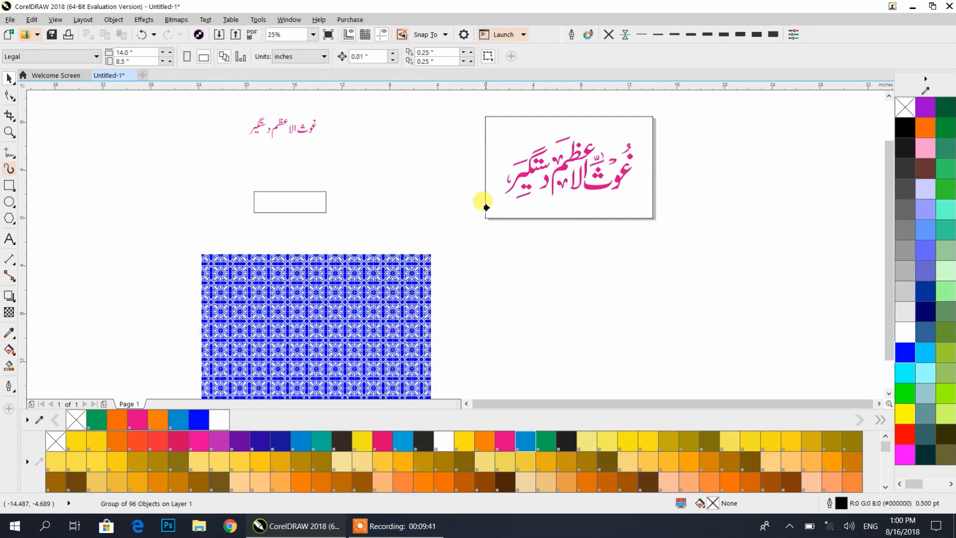
pyautogui.click(485, 204)
pyautogui.scroll(1, 581, 160)
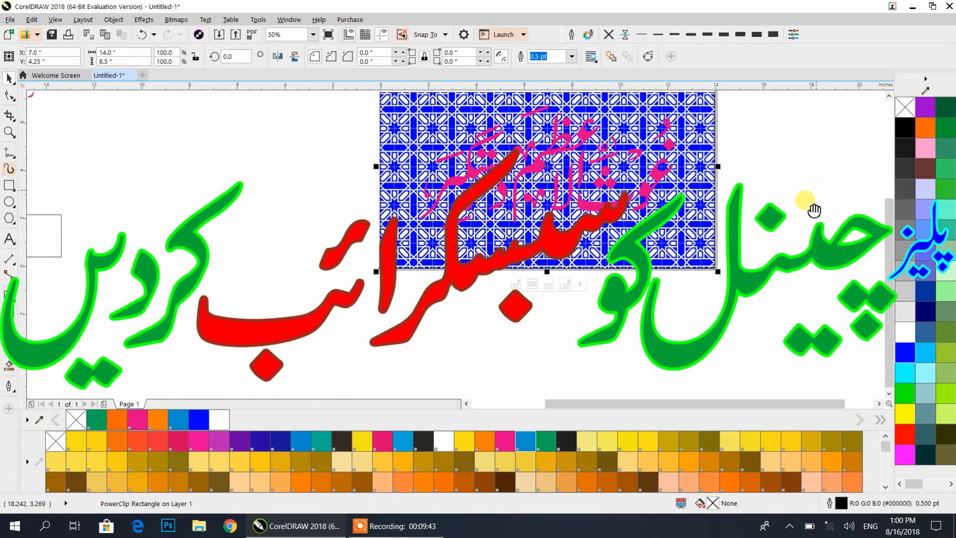
pyautogui.moveTo(812, 200); pyautogui.dragTo(793, 237)
pyautogui.click(796, 228)
# - Fill the pink calligraphy with white and enlarge it about its centre to about 13.48 by 6.58 inches
pyautogui.click(628, 225)
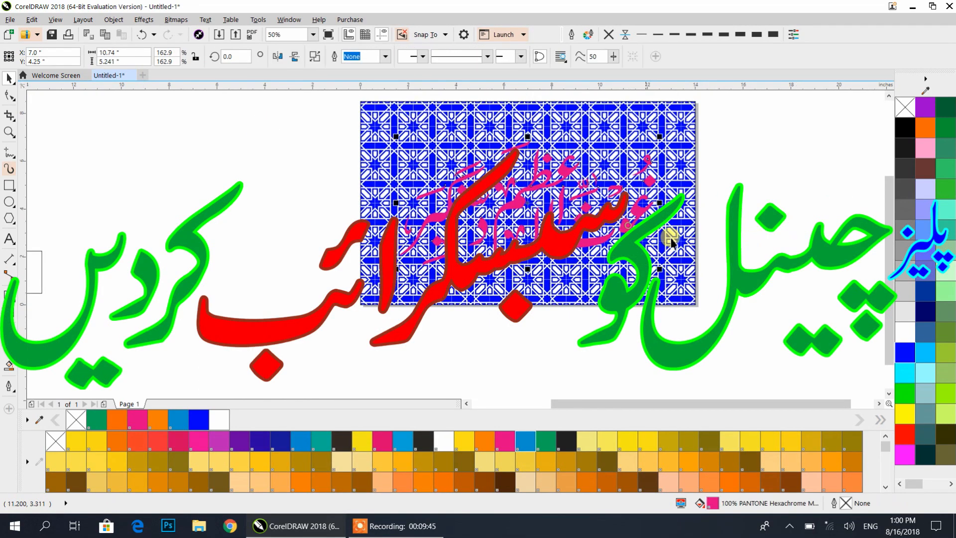
pyautogui.click(906, 331)
pyautogui.moveTo(660, 269); pyautogui.dragTo(695, 304)
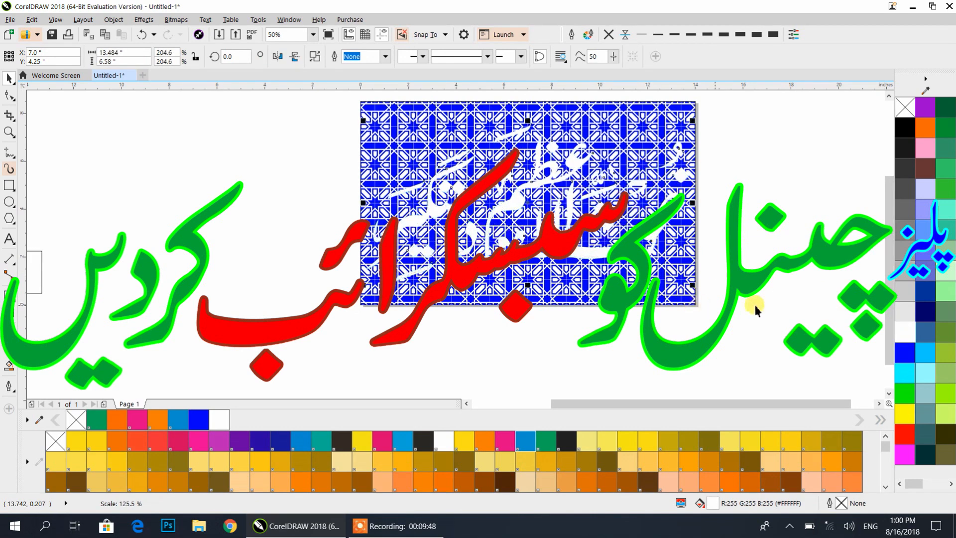
# - Give the calligraphy a 4 pt blue #0000FF outline with round corners, round line caps and overprinting
pyautogui.rightClick(903, 357)
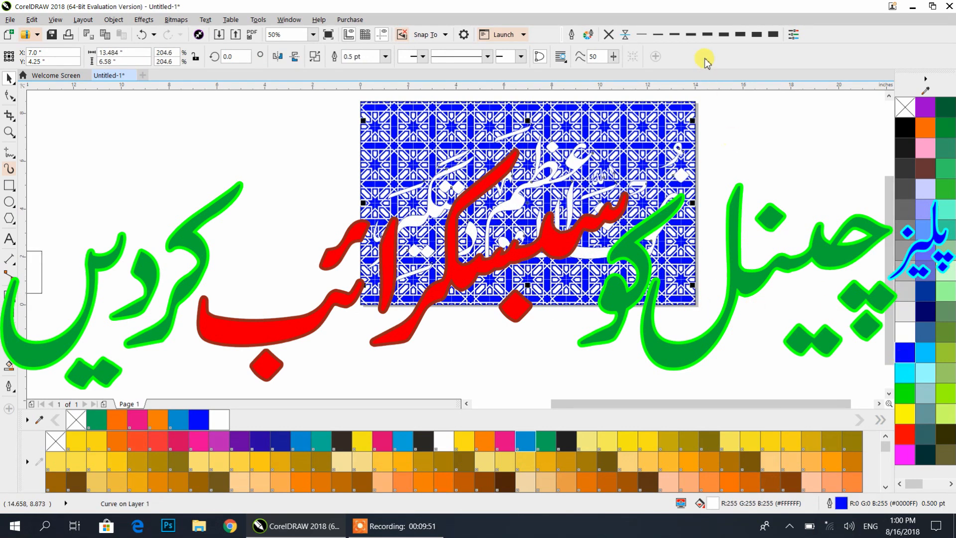
pyautogui.click(739, 36)
pyautogui.press('F12')
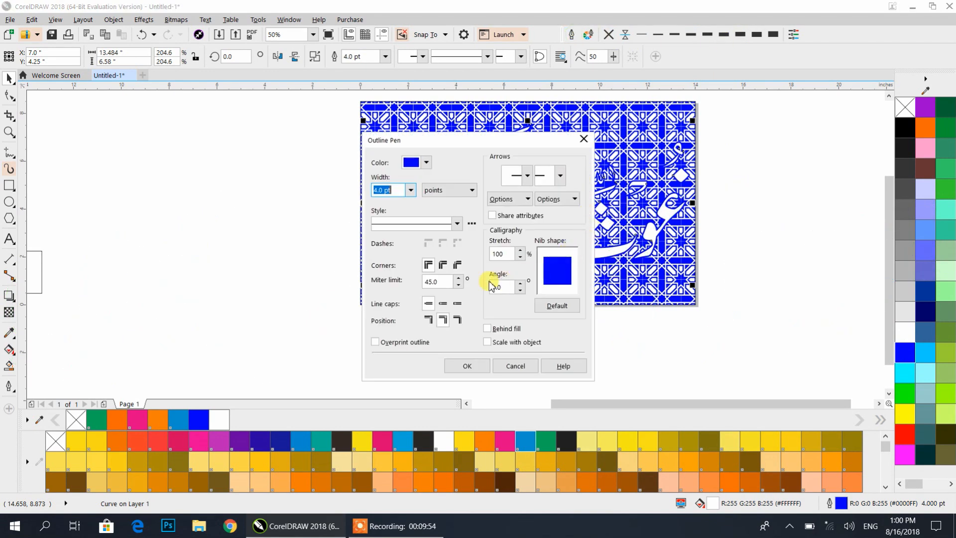
pyautogui.click(442, 302)
pyautogui.click(443, 264)
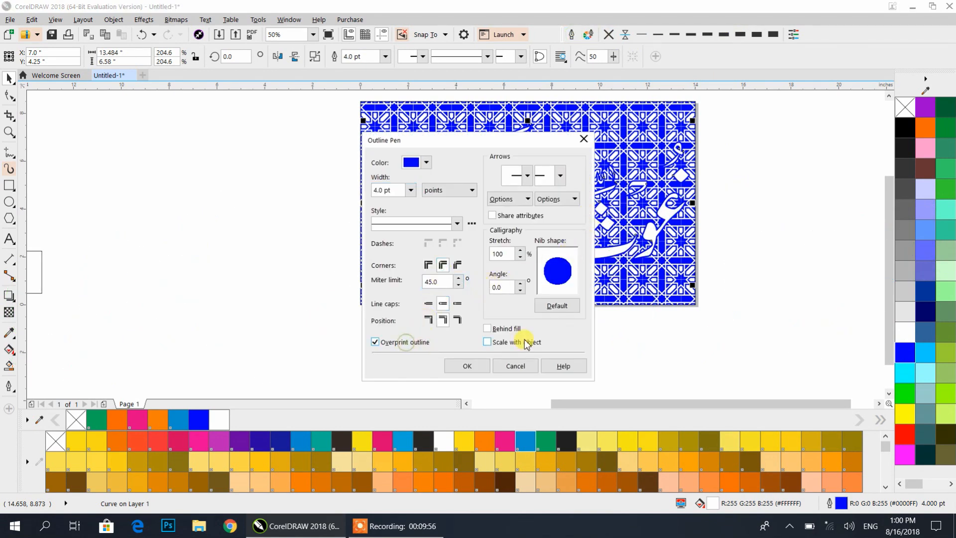
pyautogui.click(468, 365)
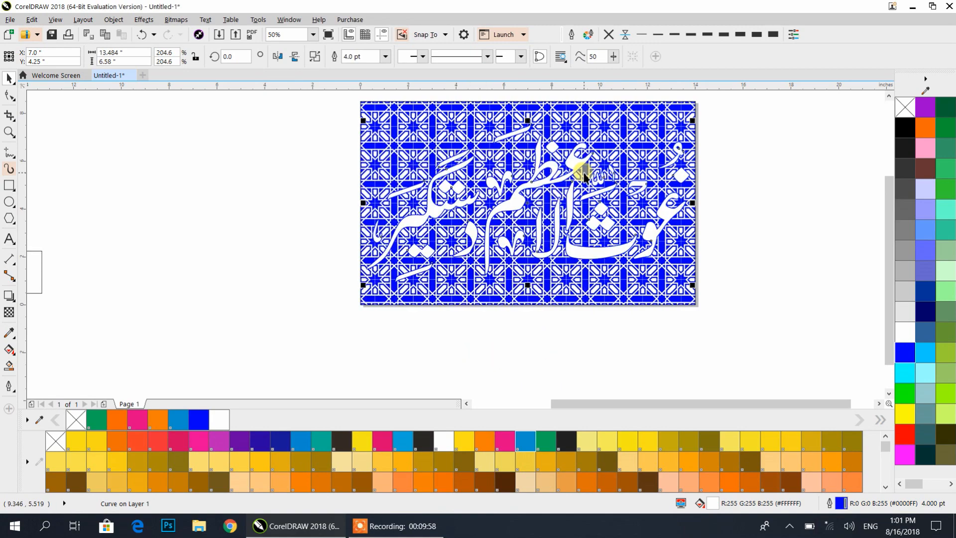
# - Increase the calligraphy's outline width to 10 pt
pyautogui.click(771, 35)
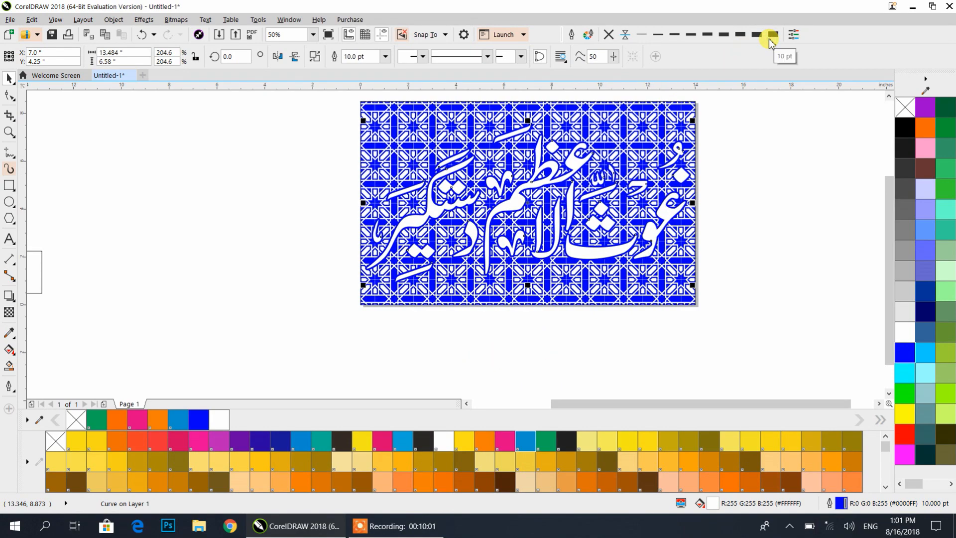
pyautogui.click(786, 164)
pyautogui.scroll(2, 665, 244)
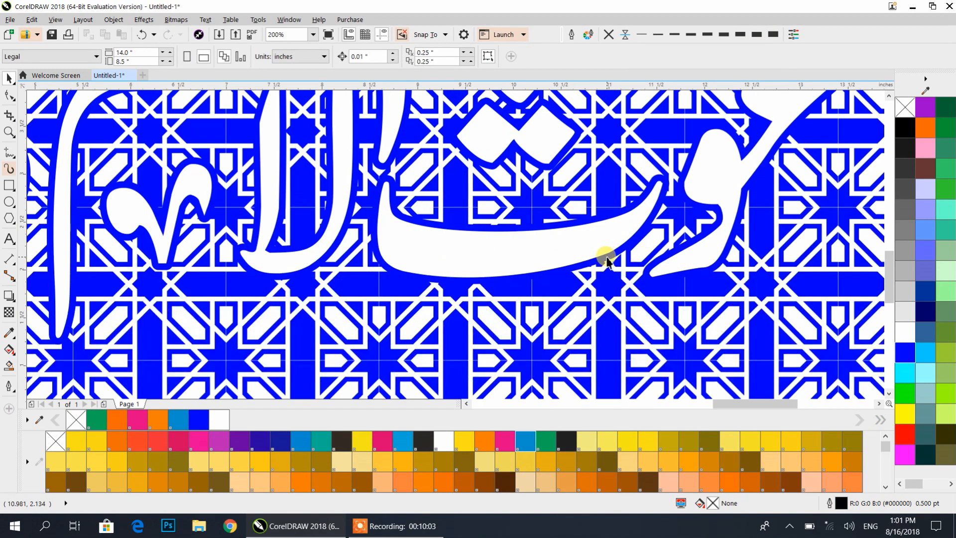
pyautogui.scroll(-1, 545, 259)
# - Duplicate the white calligraphy and offset the copy slightly up and left, centred at about X 6.961, Y 4.296 inches
pyautogui.click(546, 253)
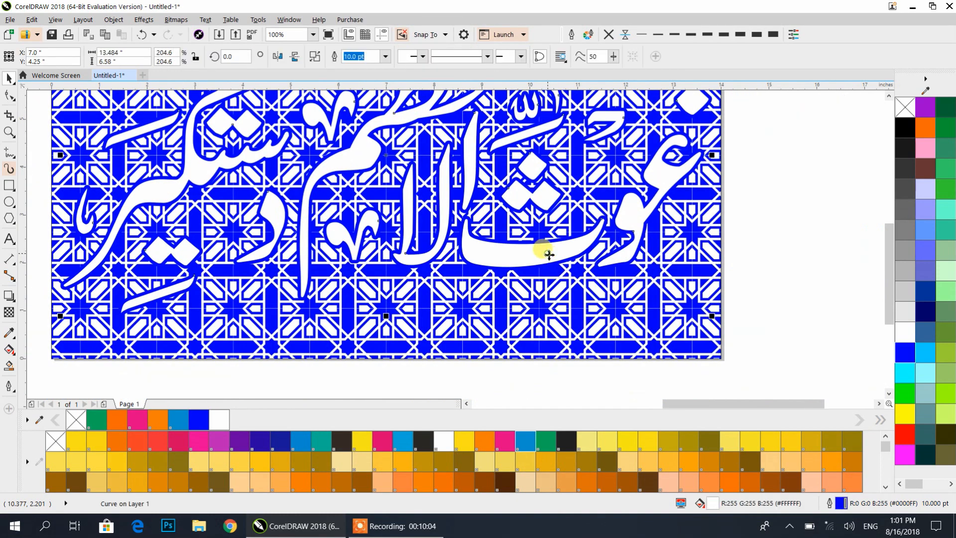
pyautogui.click(825, 264)
pyautogui.moveTo(560, 249); pyautogui.dragTo(559, 242)
pyautogui.click(799, 184)
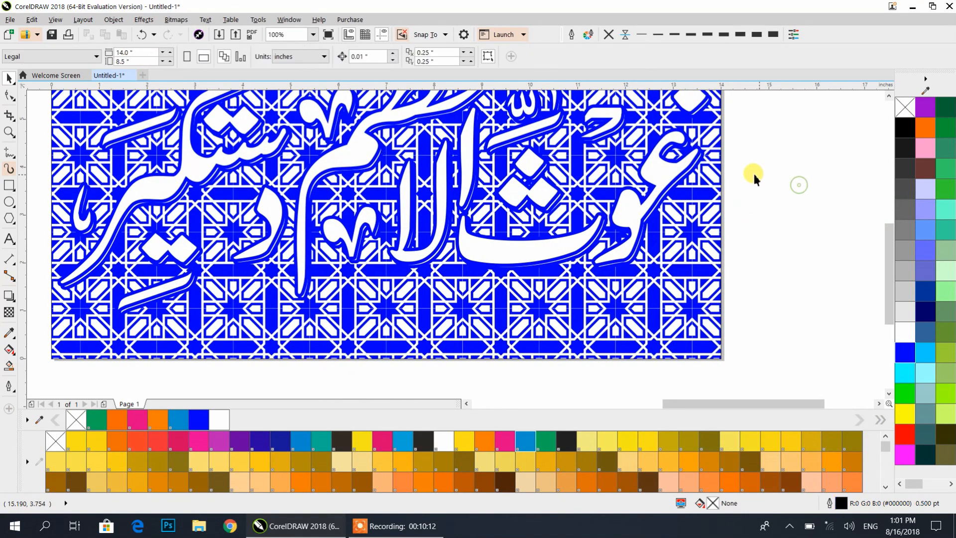
# - Change the outline of the original calligraphy behind the offset copy to white
pyautogui.scroll(2, 691, 174)
pyautogui.click(690, 174)
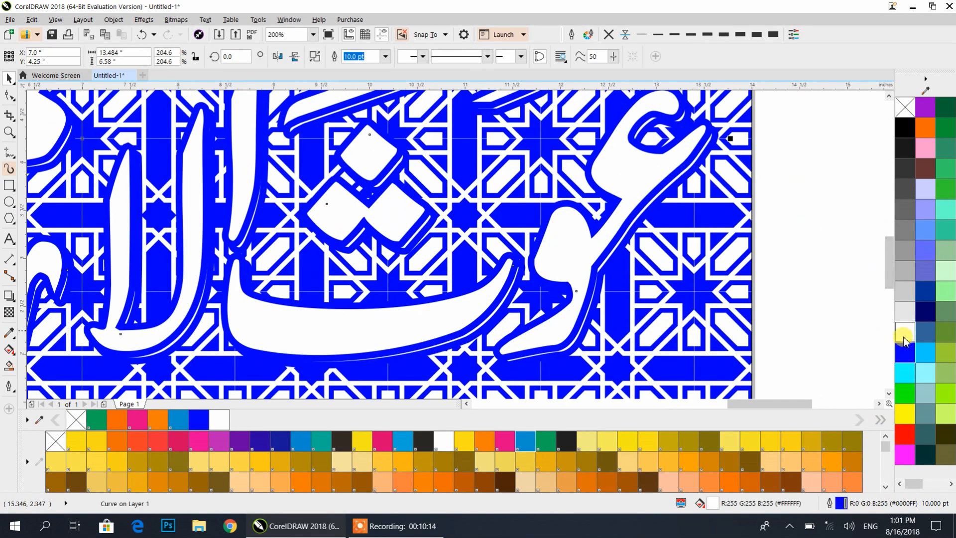
pyautogui.rightClick(905, 339)
pyautogui.click(811, 238)
pyautogui.scroll(-1, 810, 238)
pyautogui.moveTo(810, 238); pyautogui.dragTo(691, 241)
pyautogui.scroll(1, 593, 207)
# - Fill the front calligraphy copy with red #FF0000 and set its outline to yellow #FFFF00
pyautogui.click(604, 213)
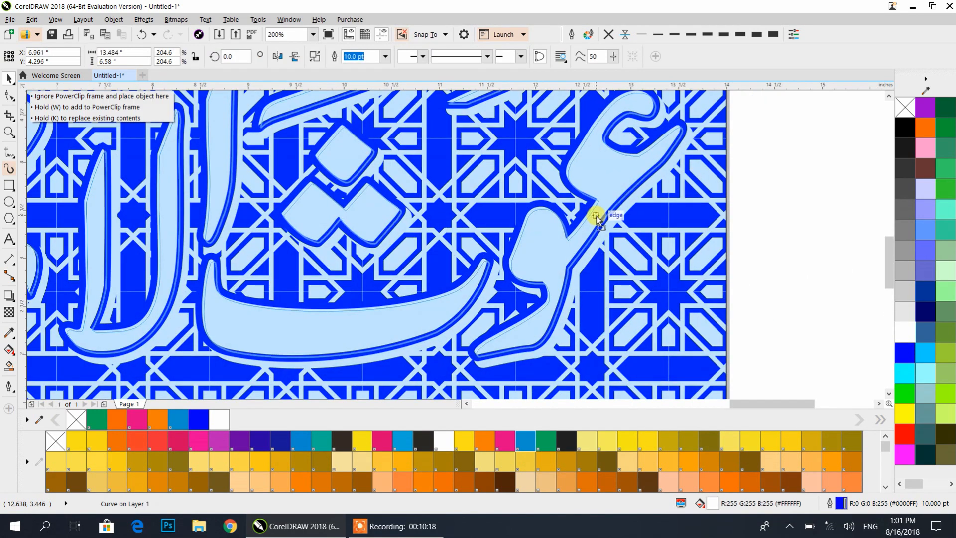
pyautogui.scroll(-2, 597, 216)
pyautogui.moveTo(475, 212); pyautogui.dragTo(487, 235)
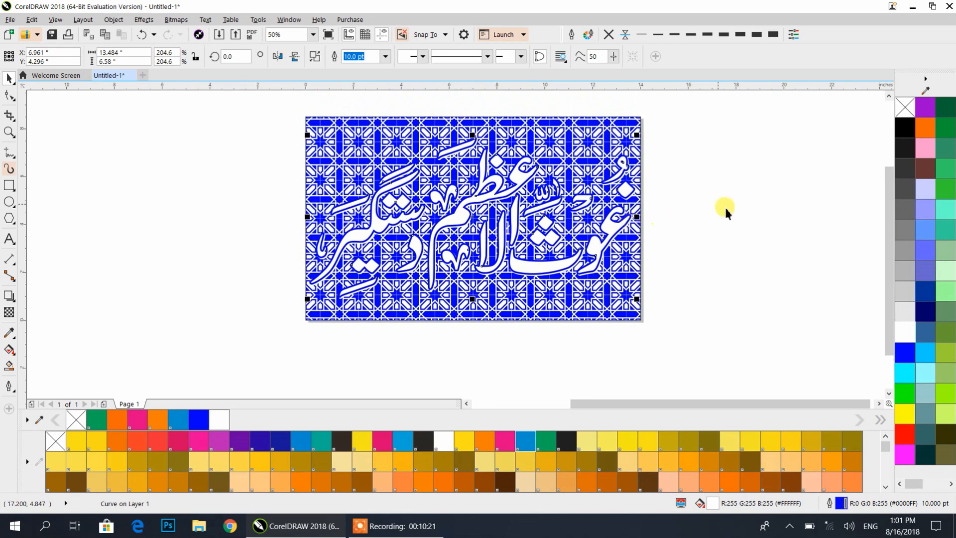
pyautogui.click(902, 434)
pyautogui.rightClick(908, 417)
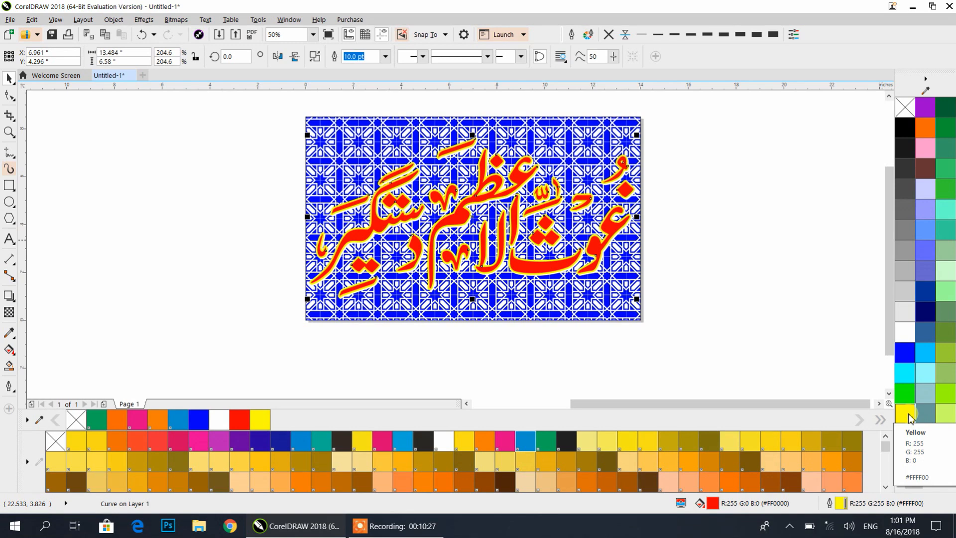
pyautogui.click(821, 254)
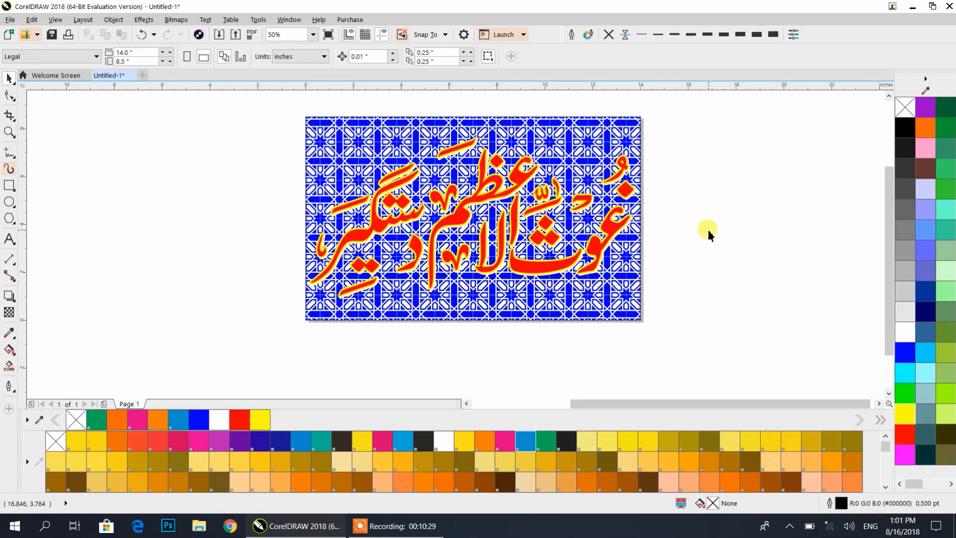
# - Edit the PowerClip contents and scale the tile pattern down about its centre to roughly three quarters, then finish editing
pyautogui.moveTo(699, 234); pyautogui.dragTo(695, 262)
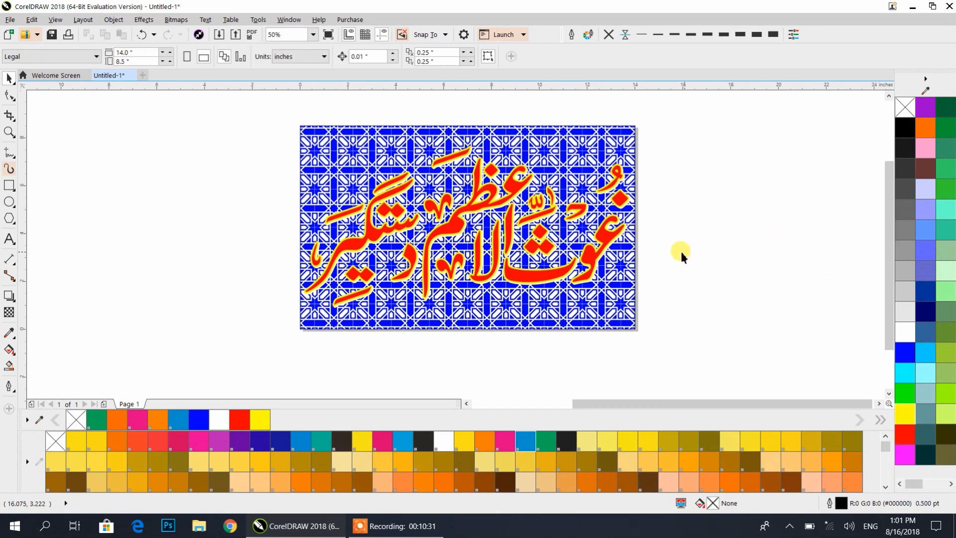
pyautogui.click(608, 299)
pyautogui.doubleClick(610, 301)
pyautogui.click(616, 312)
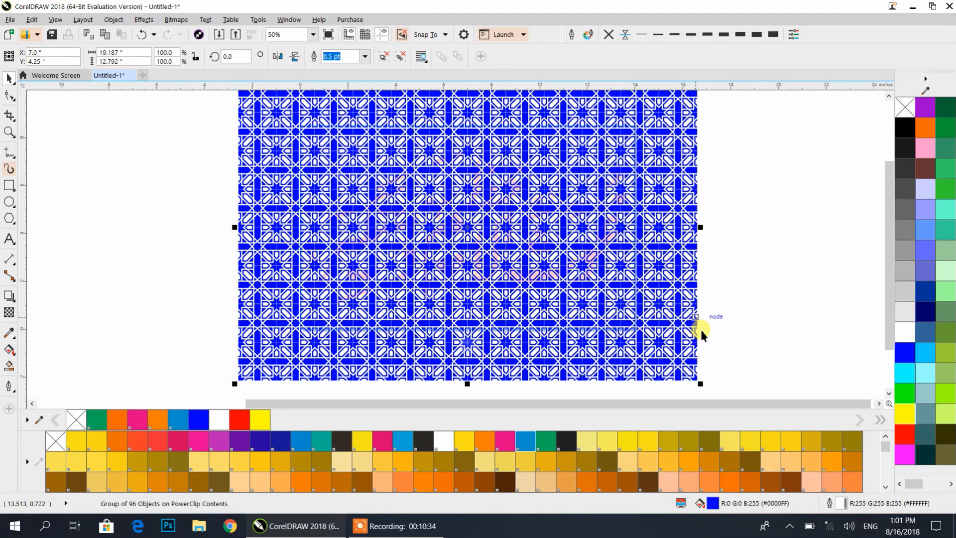
pyautogui.moveTo(702, 383); pyautogui.dragTo(641, 344)
pyautogui.click(670, 320)
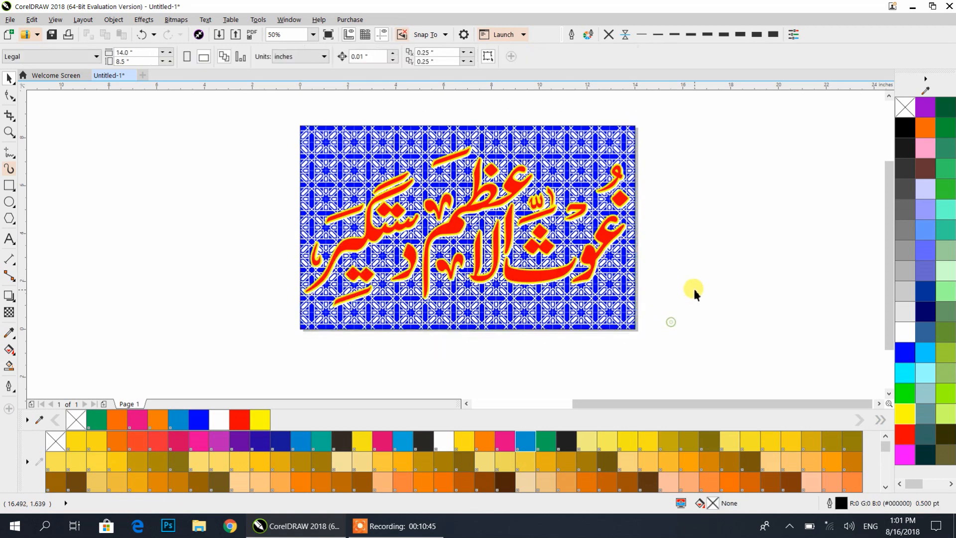
# - Place a duplicate of the red calligraphy down and right of the original, centred at about X 14.982, Y 1.65 inches
pyautogui.moveTo(540, 281); pyautogui.dragTo(732, 345)
pyautogui.click(176, 20)
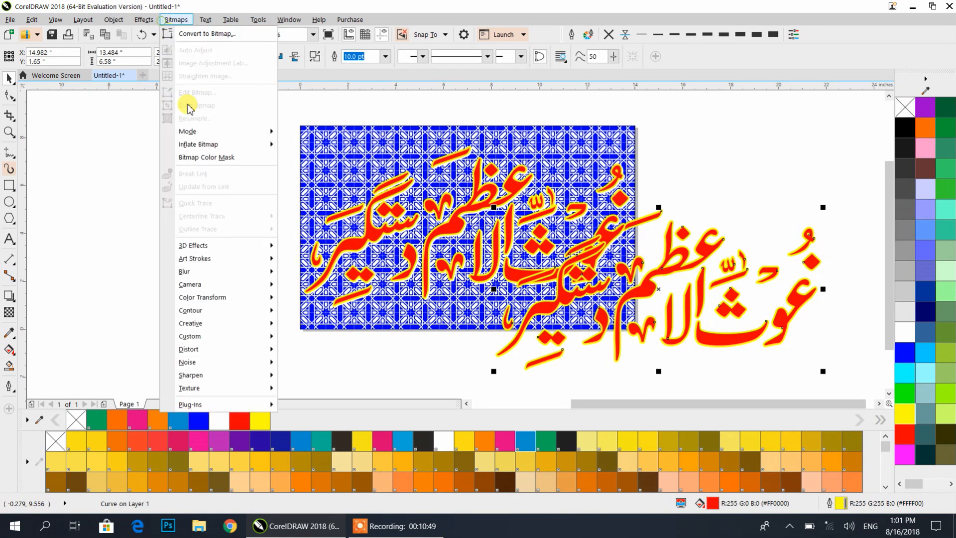
pyautogui.moveTo(143, 20)
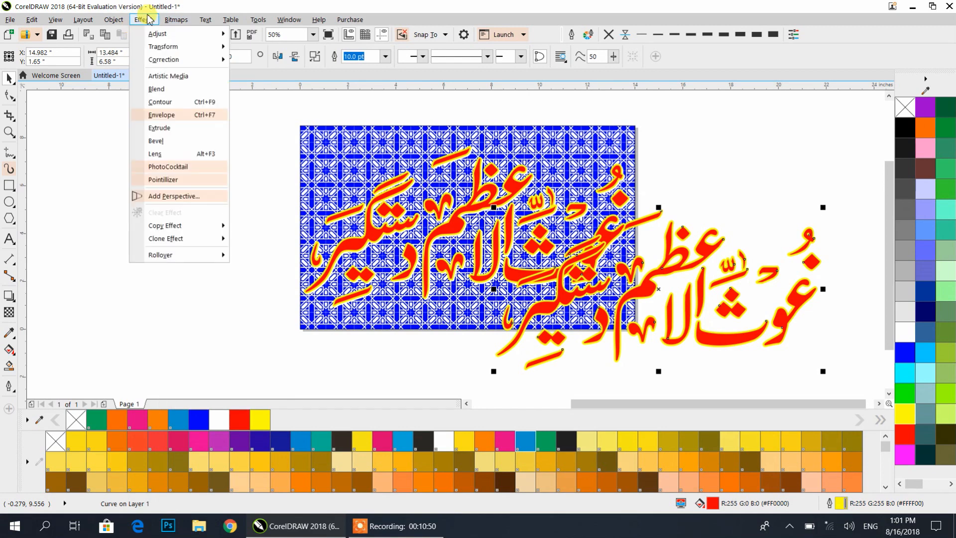
pyautogui.click(170, 133)
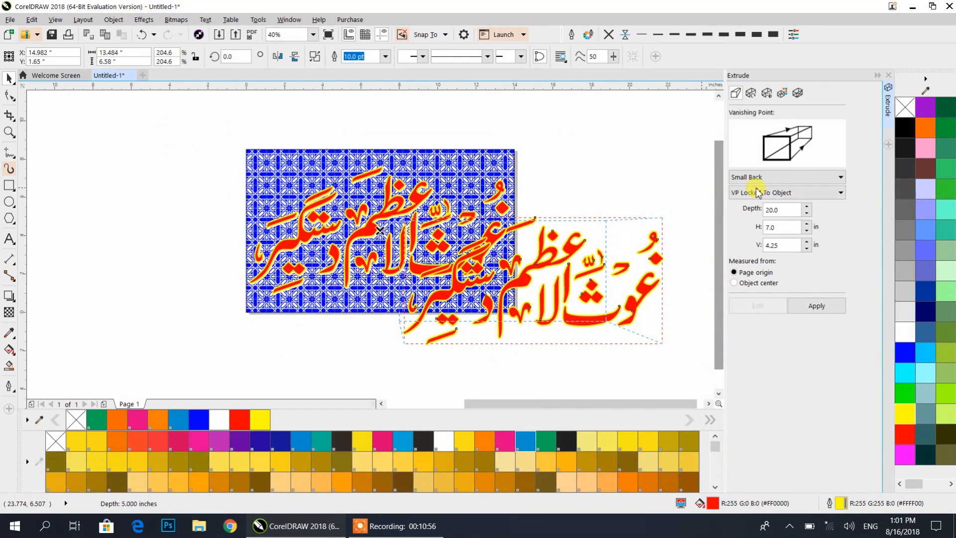
# - Apply a Soft edge bevel with a To Center offset to the duplicated calligraphy
pyautogui.click(143, 20)
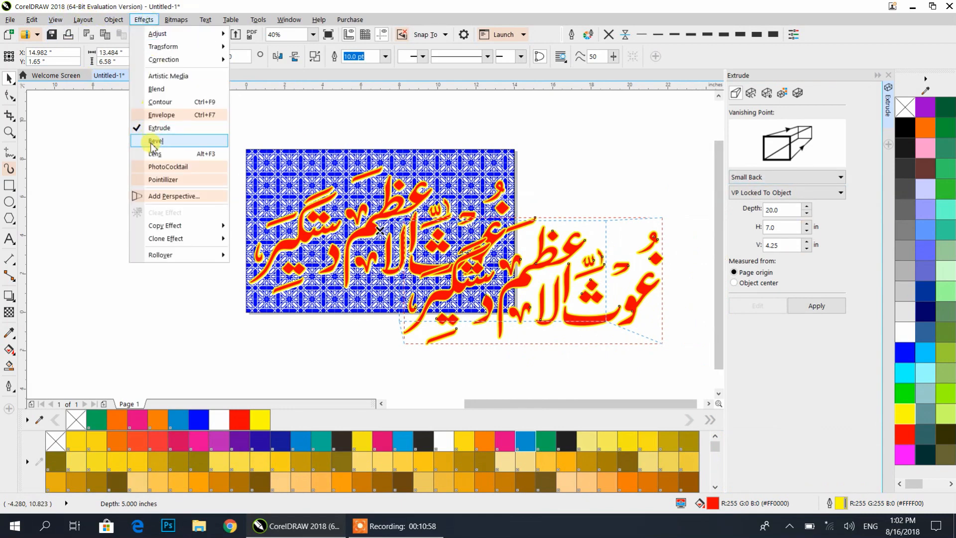
pyautogui.click(159, 141)
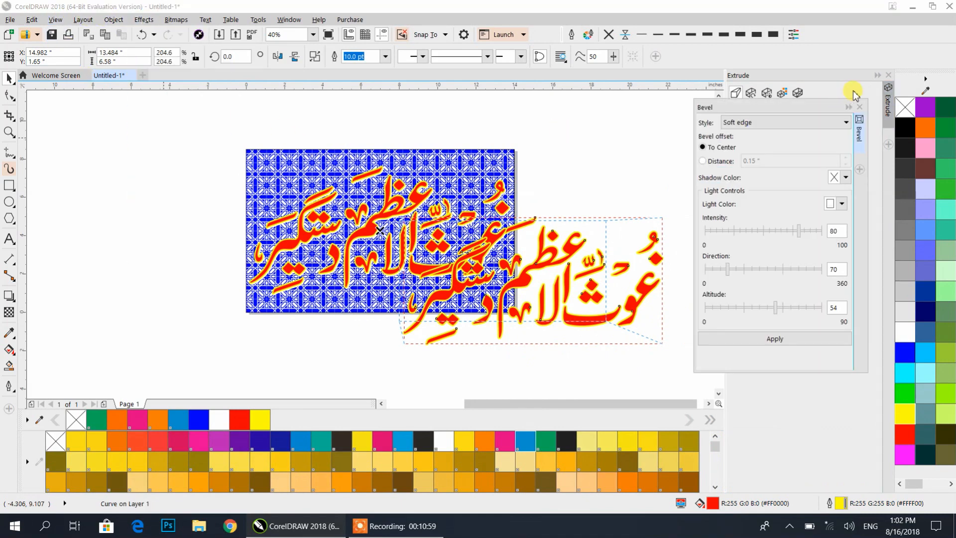
pyautogui.click(889, 76)
pyautogui.click(770, 341)
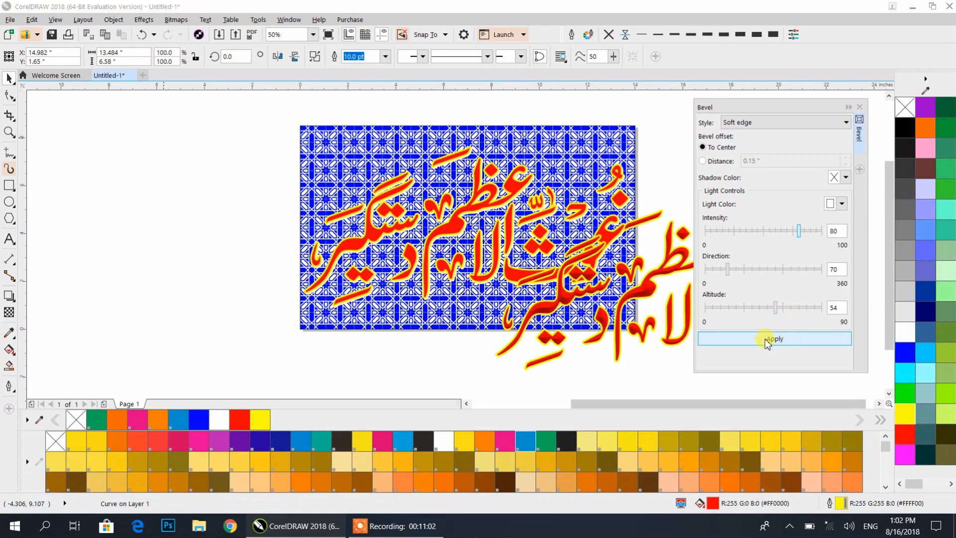
pyautogui.click(865, 103)
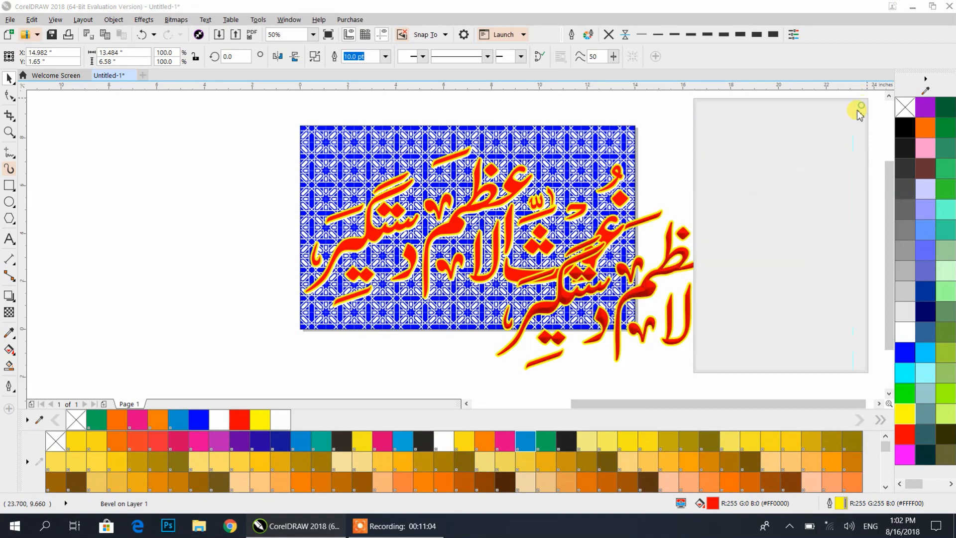
# - Try cyan and blue fills on the bevelled calligraphy and settle on light blue #00CCFF
pyautogui.scroll(2, 615, 284)
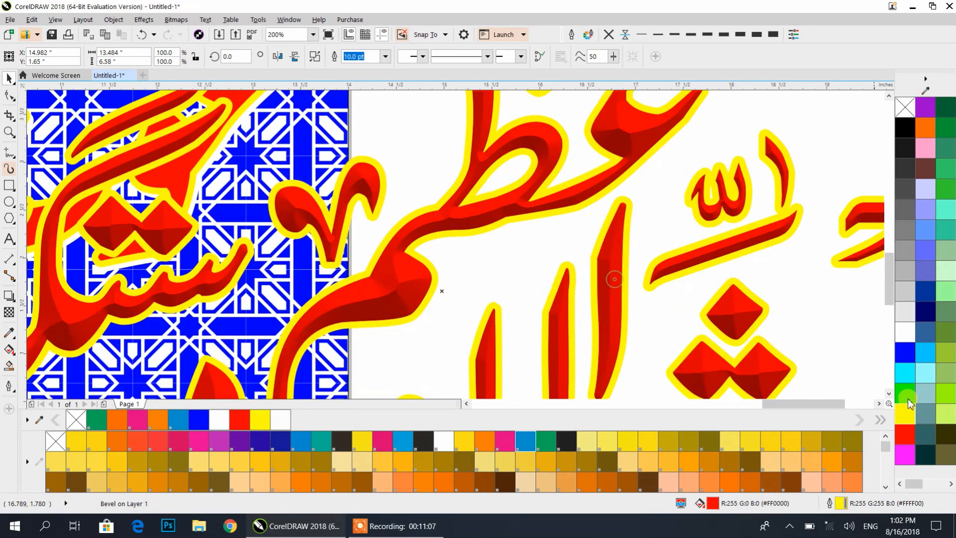
pyautogui.click(900, 372)
pyautogui.scroll(-2, 487, 216)
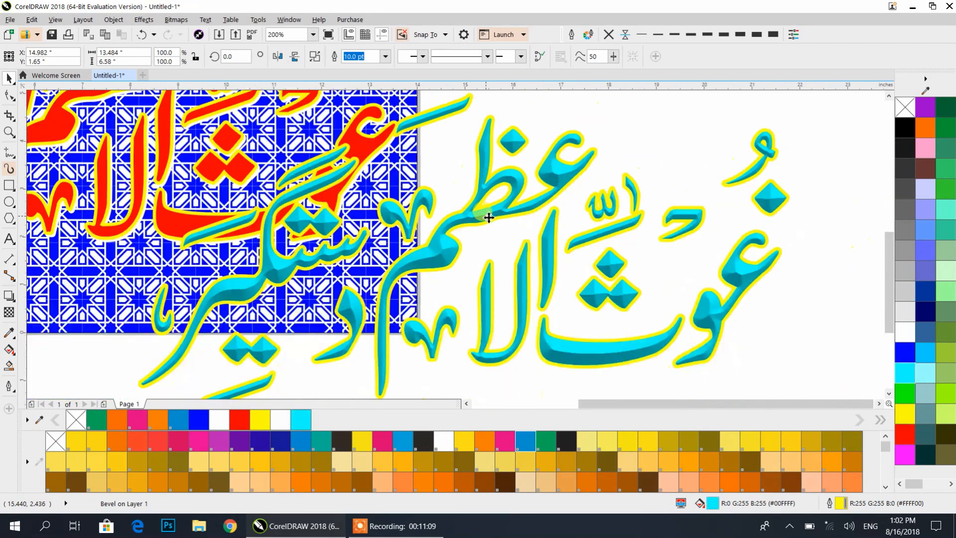
pyautogui.click(905, 351)
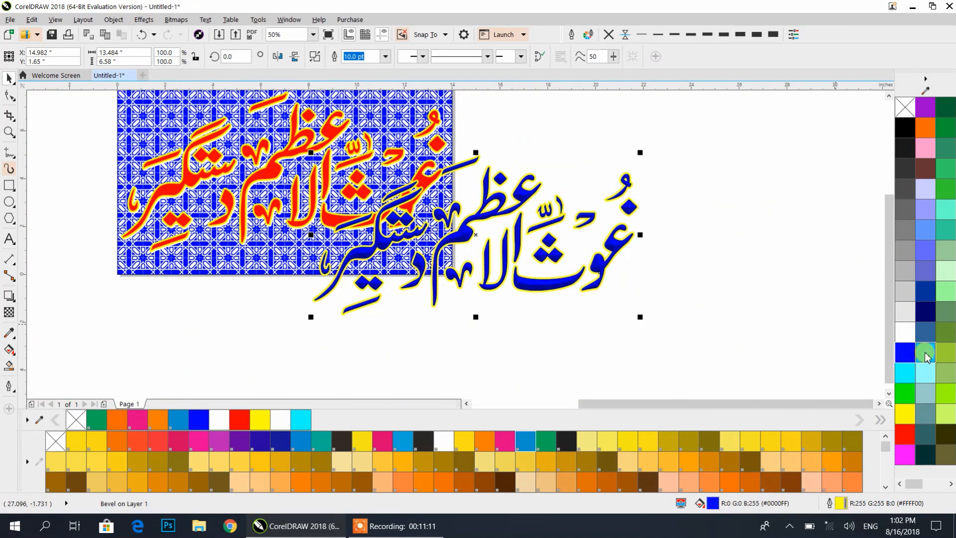
pyautogui.click(926, 353)
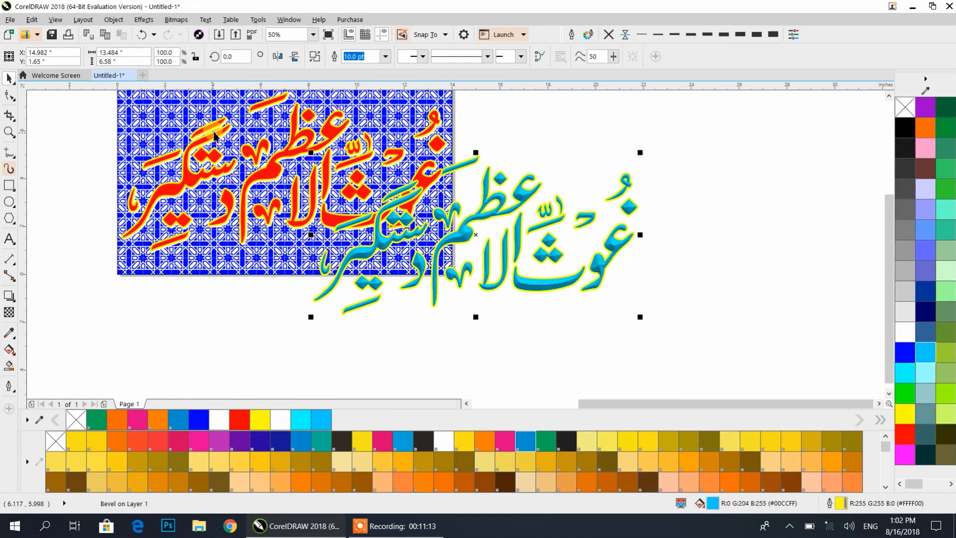
# - Delete the flat red calligraphy lying over the pattern, keeping the white one behind it
pyautogui.click(10, 78)
pyautogui.click(576, 139)
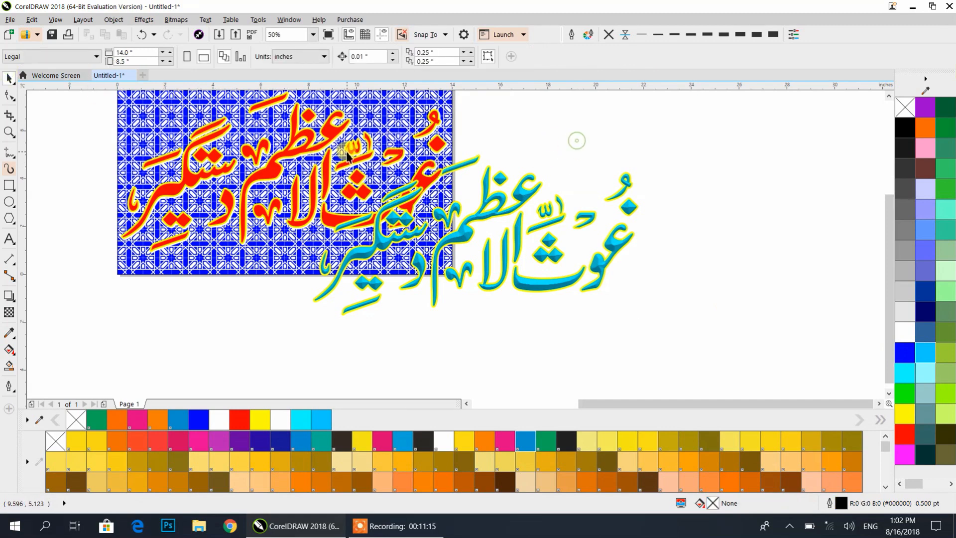
pyautogui.click(358, 155)
pyautogui.press('Delete')
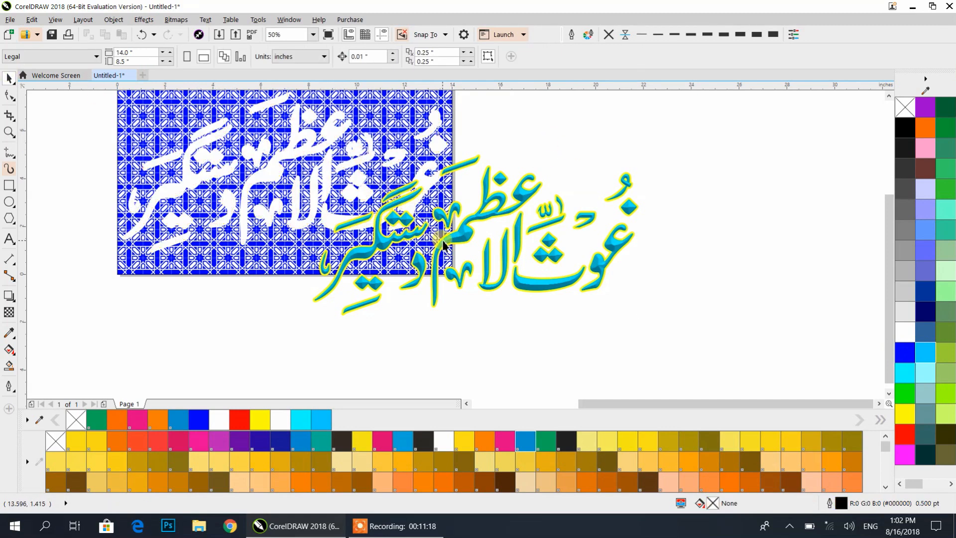
# - Centre the bevelled light blue calligraphy on the page, directly over the white calligraphy and tile pattern
pyautogui.click(445, 242)
pyautogui.press('p')
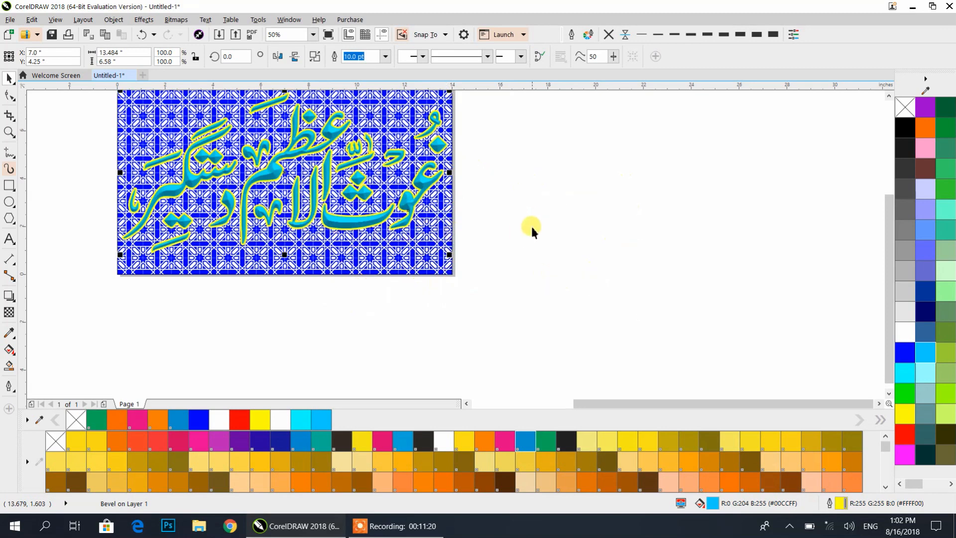
pyautogui.hscroll(-3, 529, 226)
pyautogui.scroll(1, 484, 209)
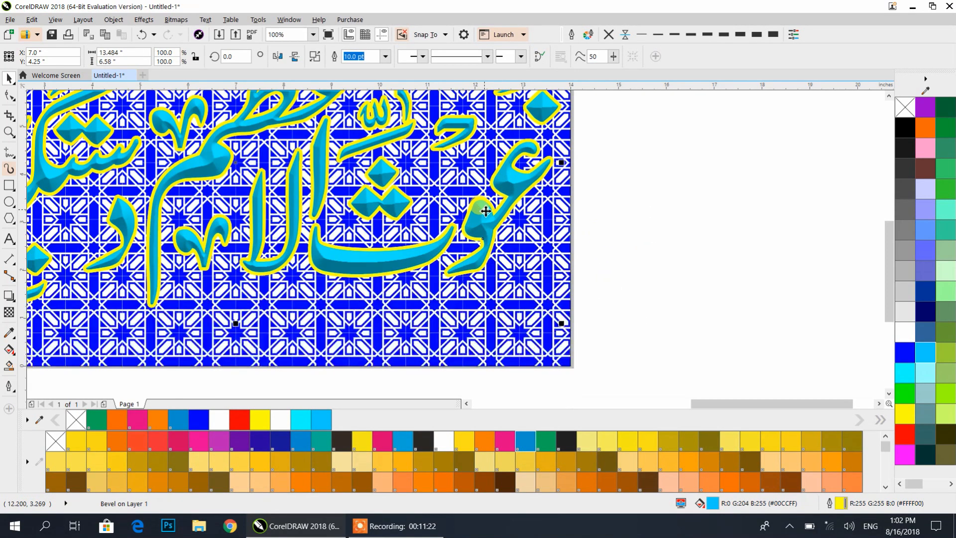
# - Set the bevelled calligraphy's outline to 4 pt and colour it black
pyautogui.click(741, 40)
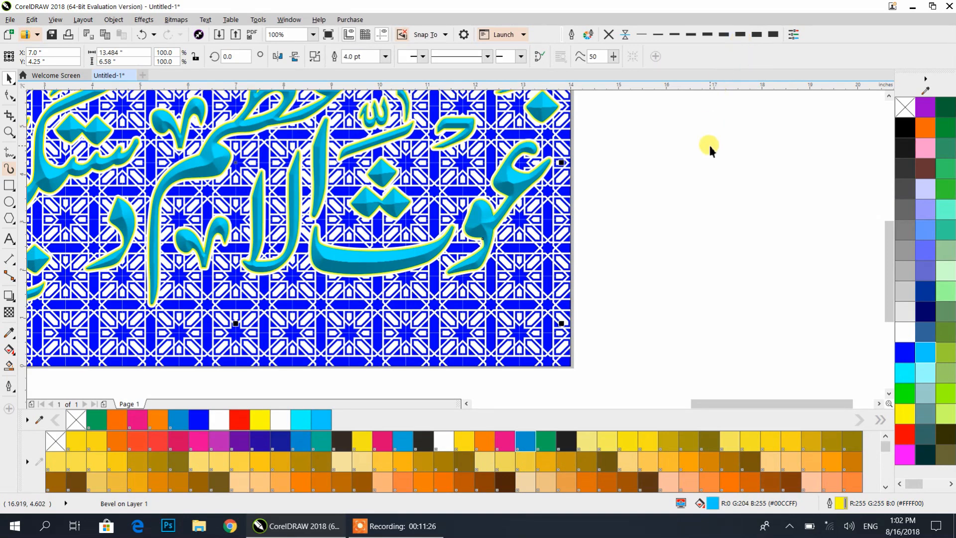
pyautogui.rightClick(905, 127)
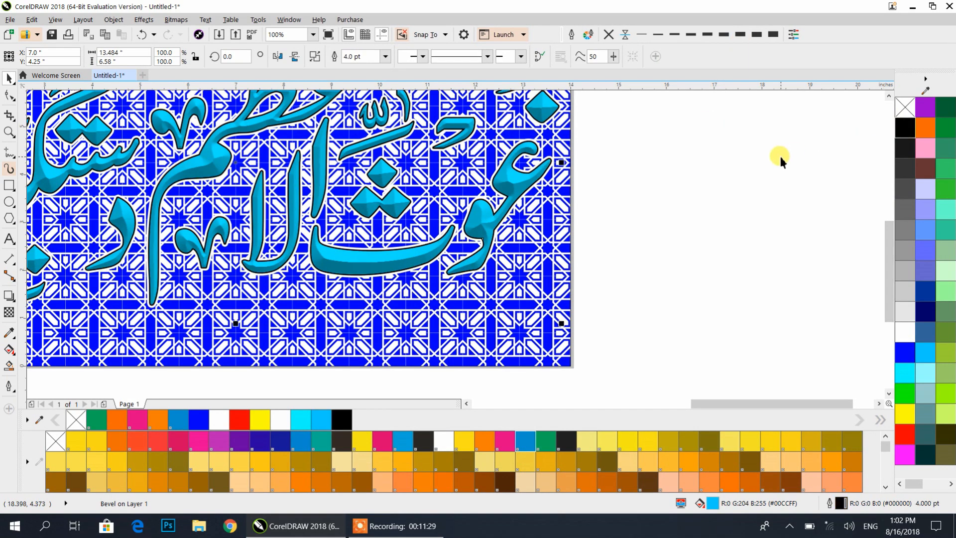
pyautogui.scroll(-1, 711, 202)
pyautogui.scroll(1, 711, 201)
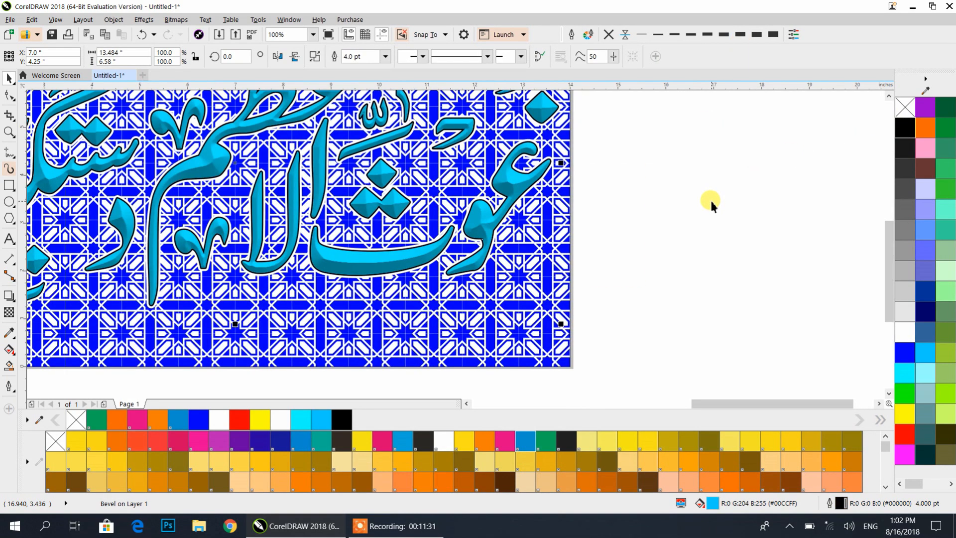
pyautogui.scroll(-1, 710, 199)
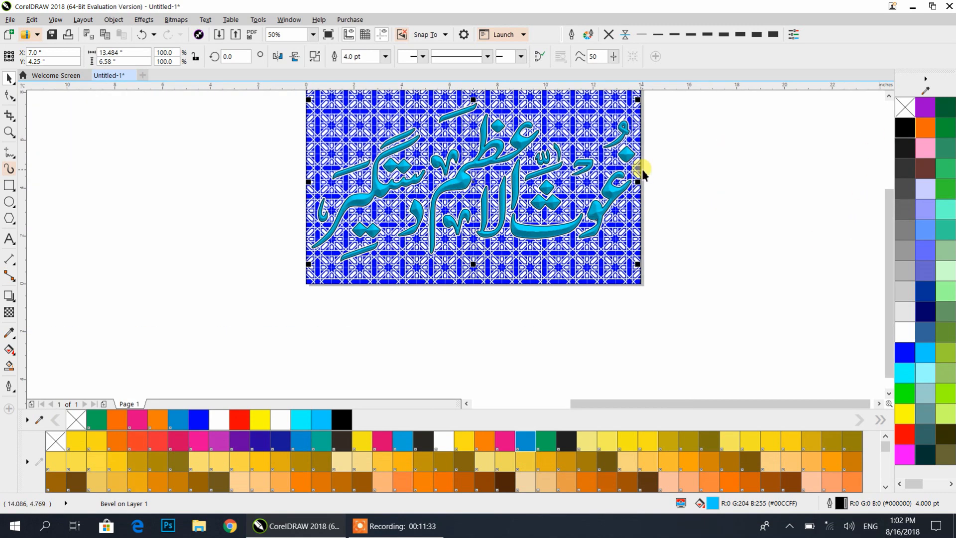
# - Try yellow, magenta, red, green, white and black fills in turn on the bevelled calligraphy
pyautogui.click(904, 418)
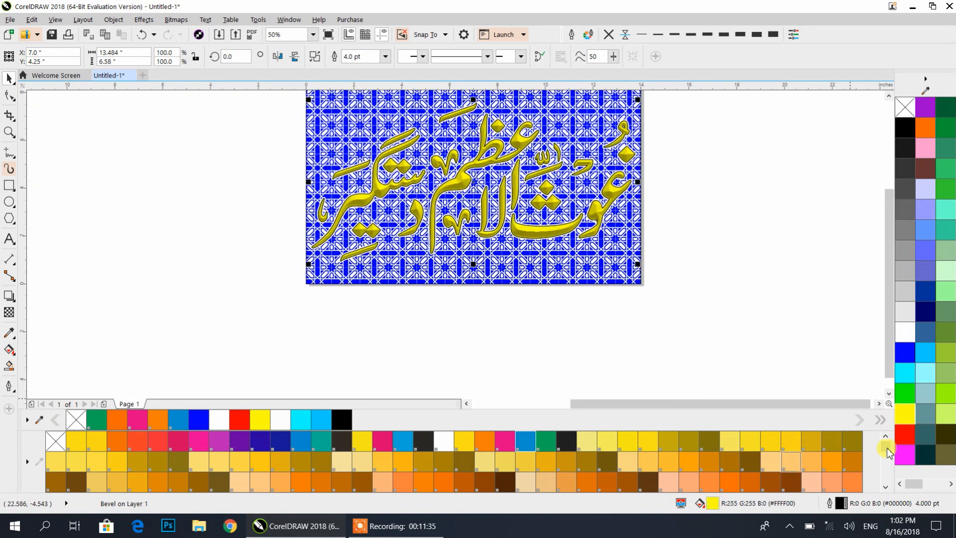
pyautogui.click(908, 453)
pyautogui.click(905, 433)
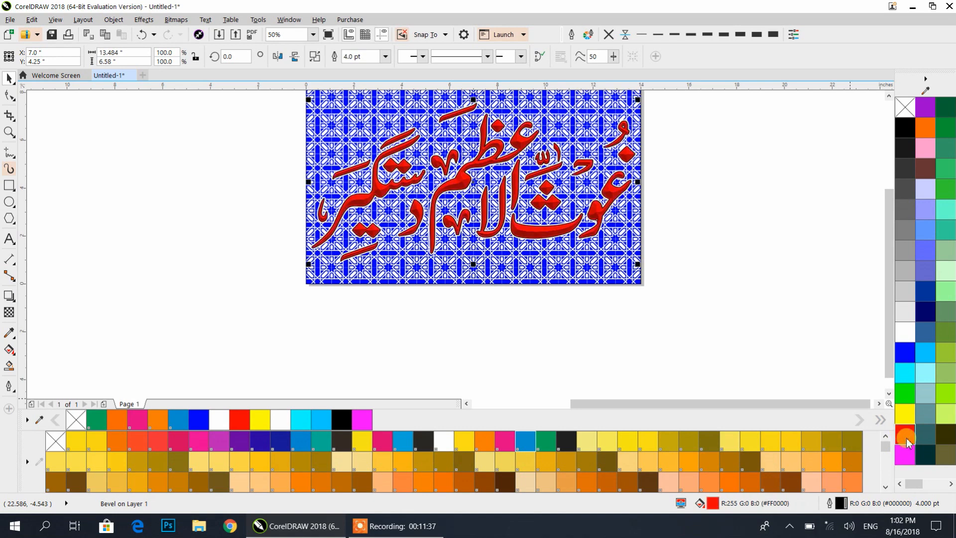
pyautogui.click(906, 397)
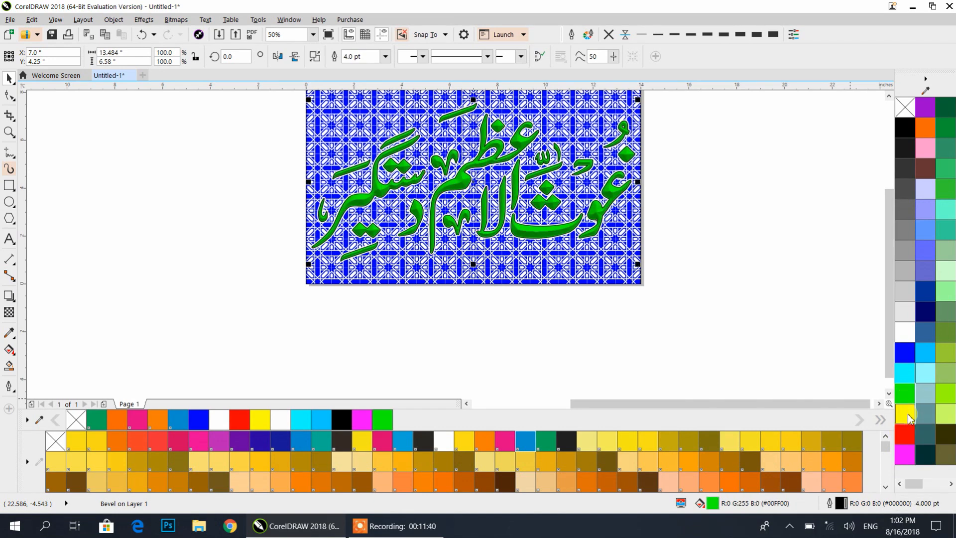
pyautogui.click(909, 417)
pyautogui.click(904, 331)
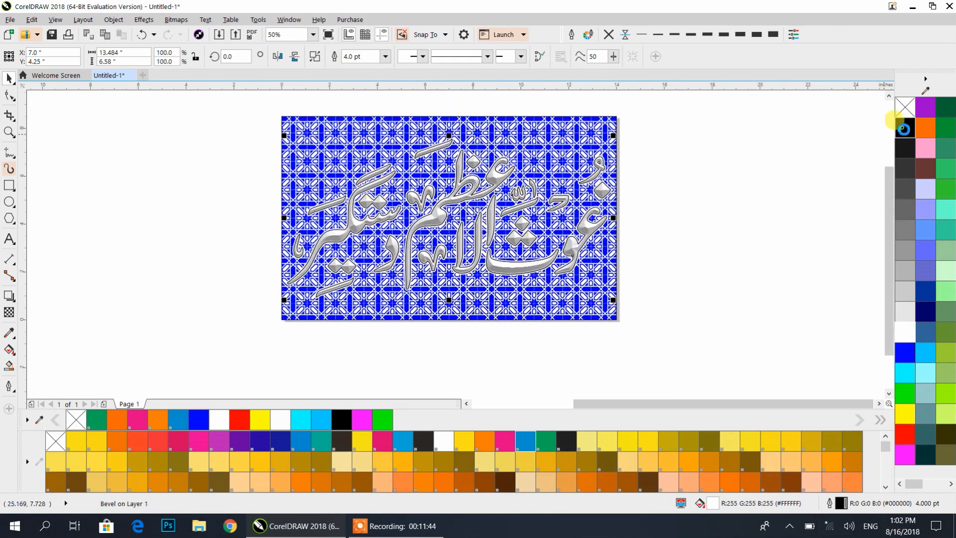
pyautogui.click(904, 129)
pyautogui.click(692, 219)
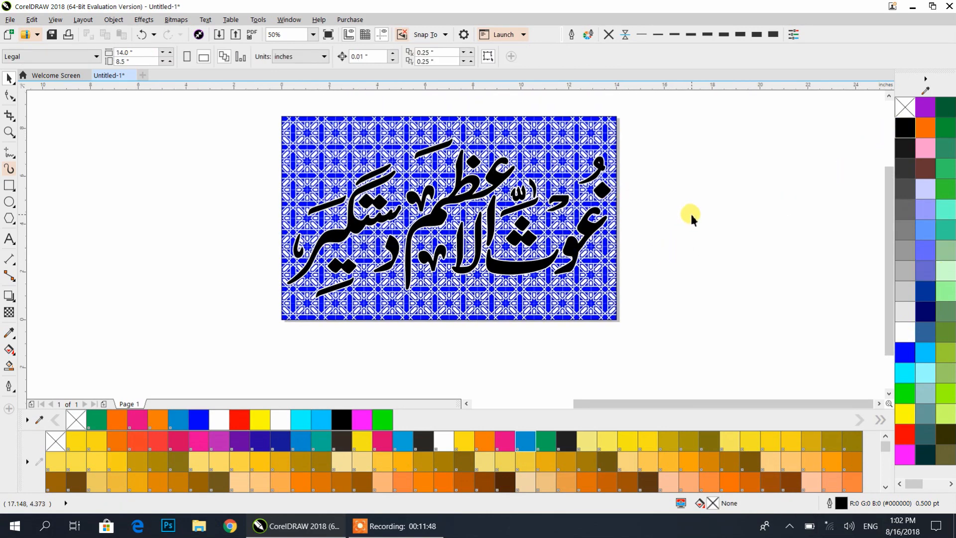
# - Try light green #99FF99 and orange #FF6600 fills on the bevelled calligraphy
pyautogui.click(585, 229)
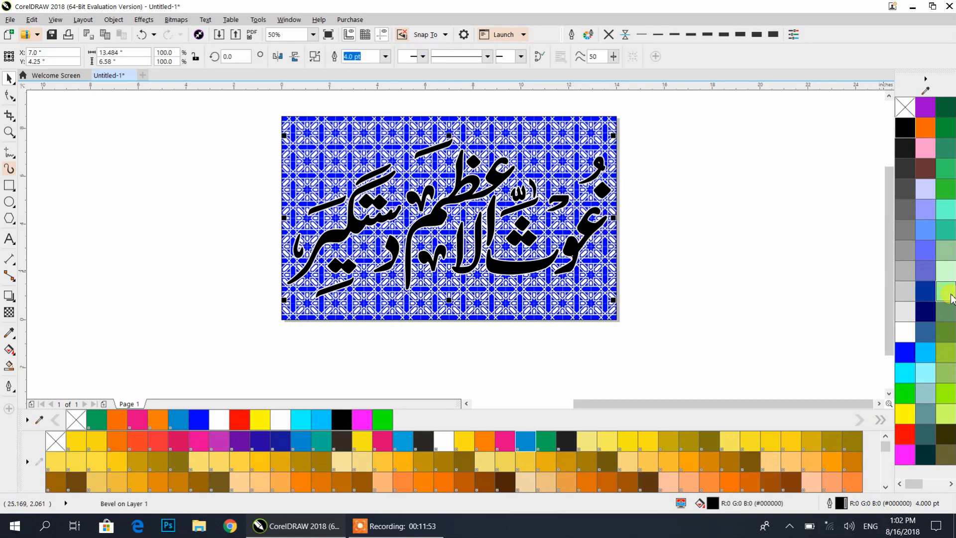
pyautogui.click(946, 291)
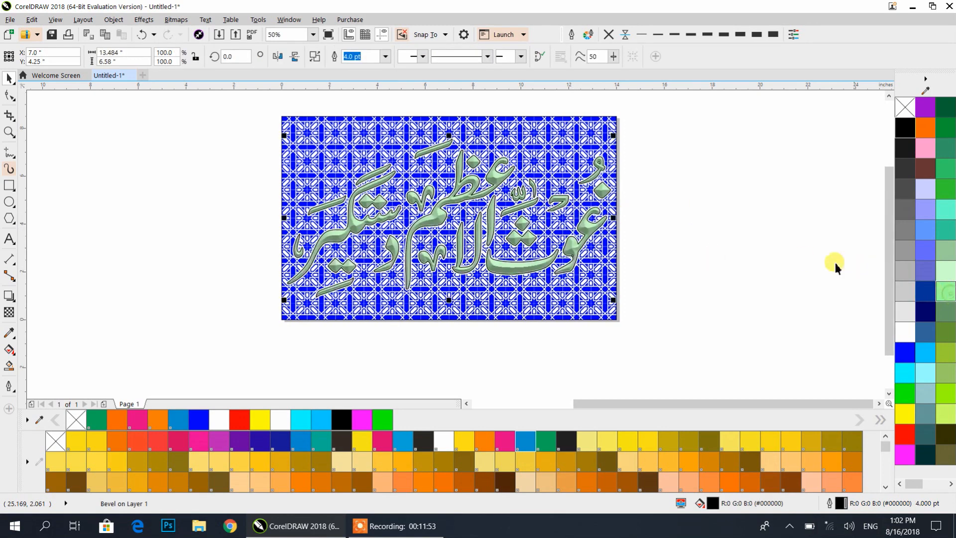
pyautogui.click(670, 240)
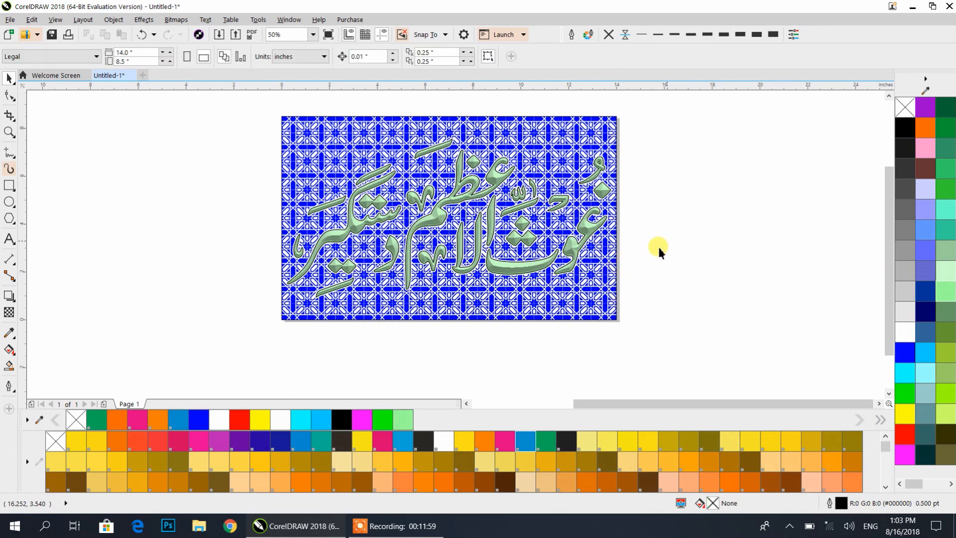
pyautogui.click(576, 245)
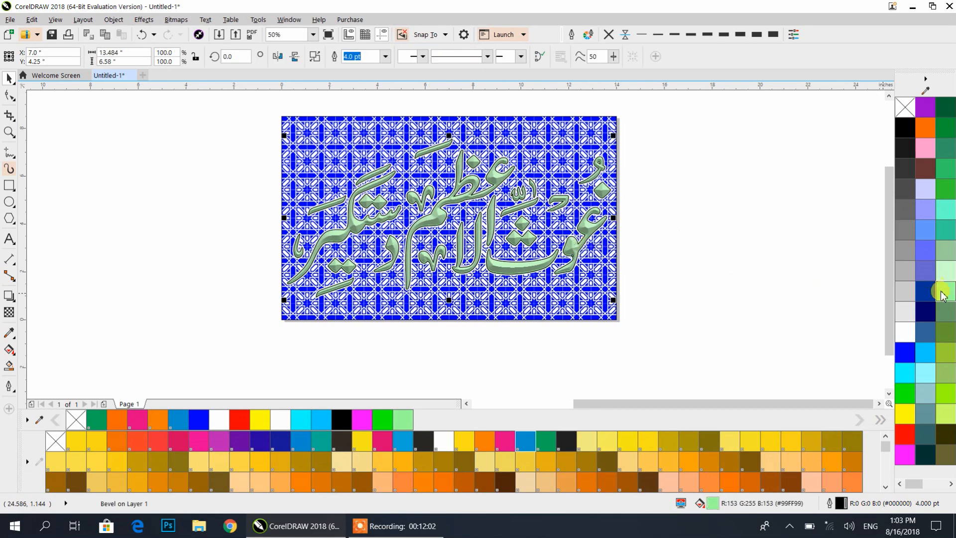
pyautogui.click(924, 128)
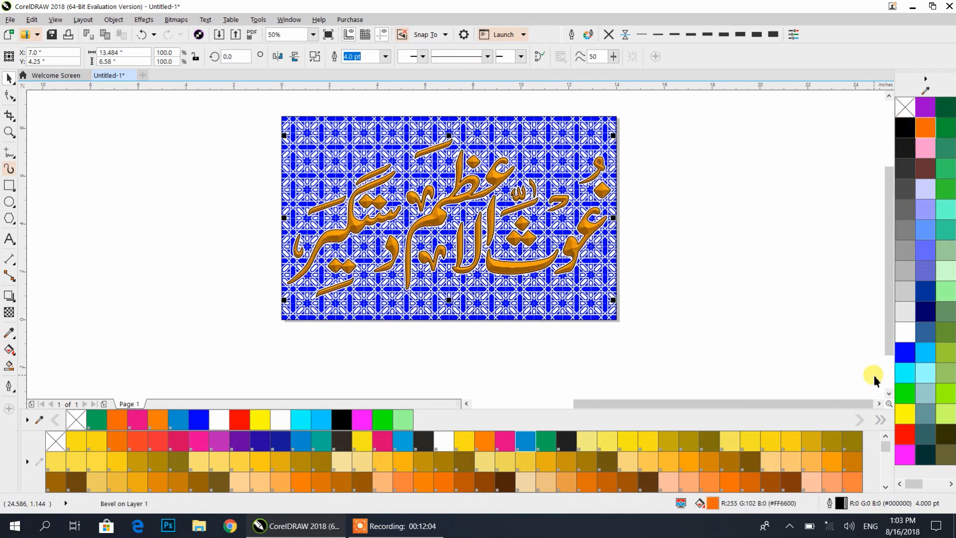
# - Fill the bevelled calligraphy with green #00FF00 and give it a cyan #00FFFF outline
pyautogui.click(907, 395)
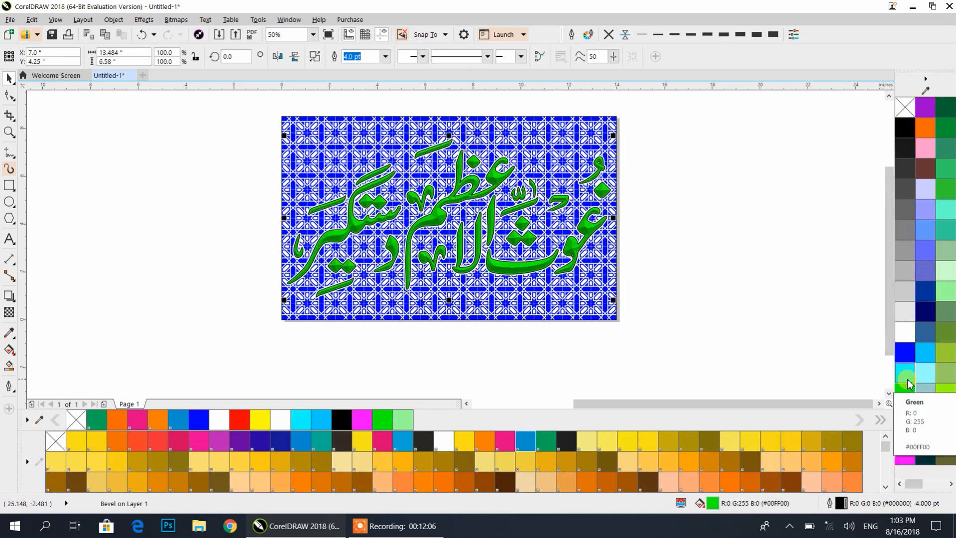
pyautogui.rightClick(908, 378)
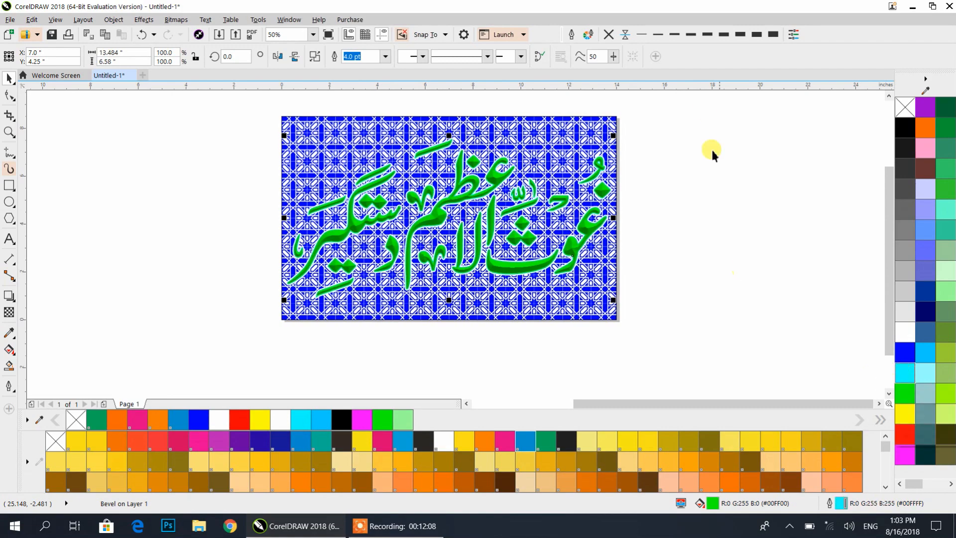
pyautogui.click(730, 141)
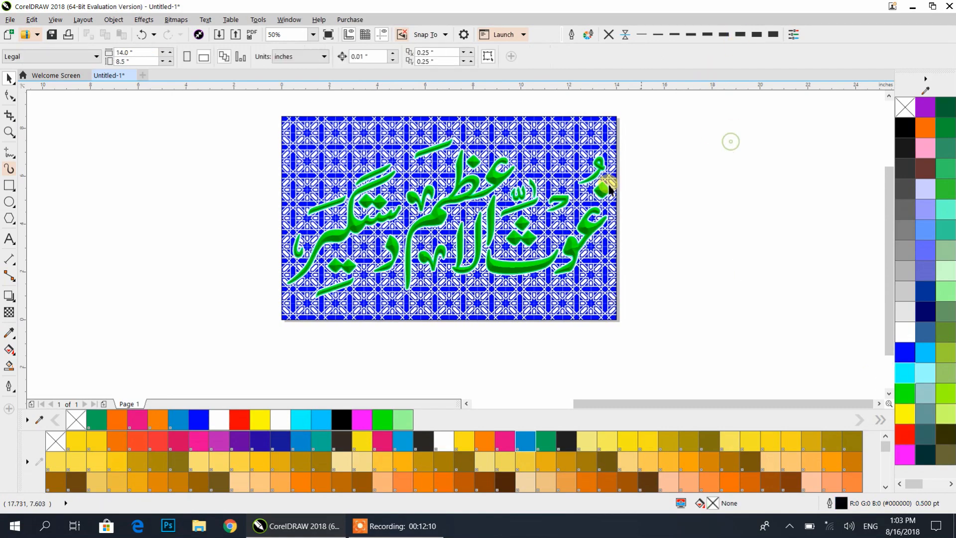
# - Shift the green calligraphy slightly aside and set the outline width of the white calligraphy behind it to 16 pt
pyautogui.scroll(2, 579, 251)
pyautogui.moveTo(597, 195); pyautogui.dragTo(576, 197)
pyautogui.click(635, 162)
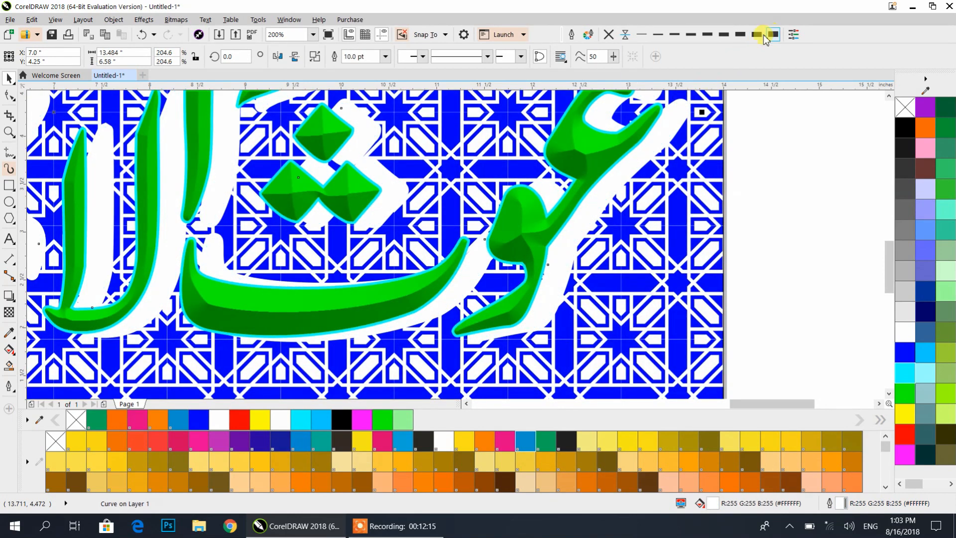
pyautogui.click(572, 35)
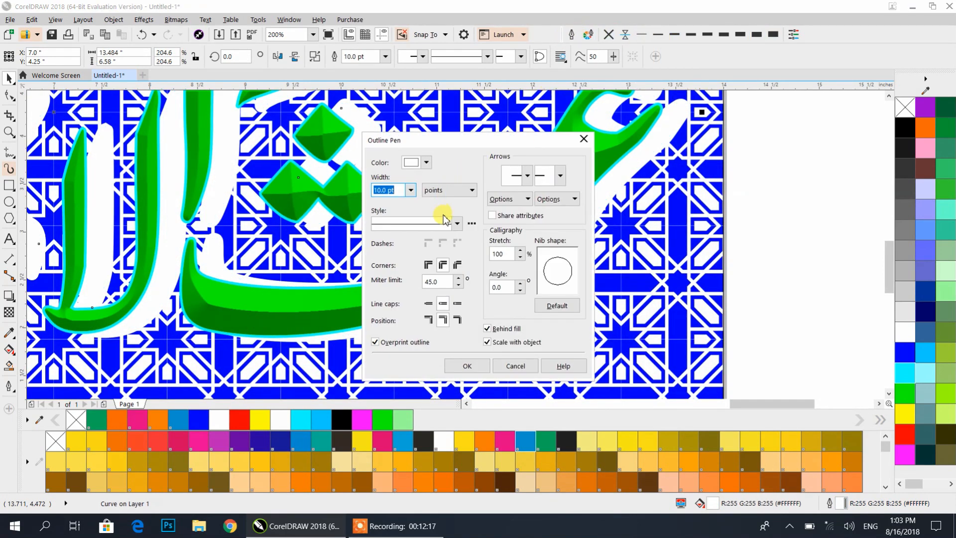
pyautogui.click(411, 190)
pyautogui.click(412, 317)
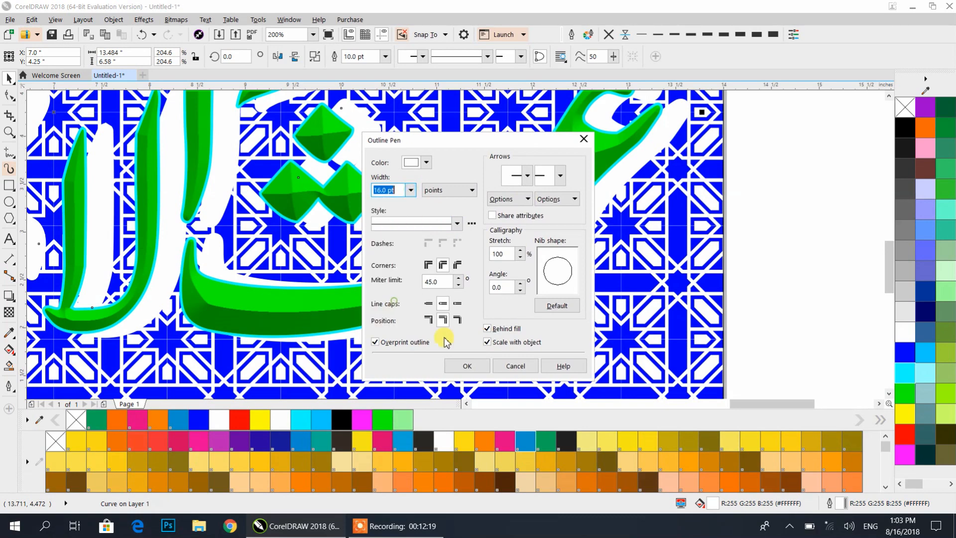
pyautogui.click(466, 365)
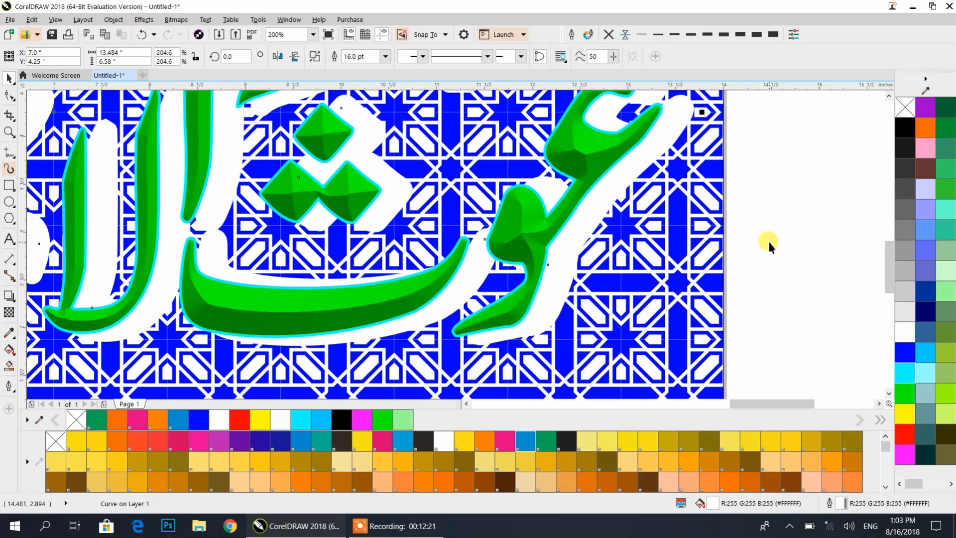
# - Centre the green bevelled calligraphy on the page again and change its outline colour to blue #0000FF
pyautogui.click(781, 219)
pyautogui.click(609, 160)
pyautogui.press('p')
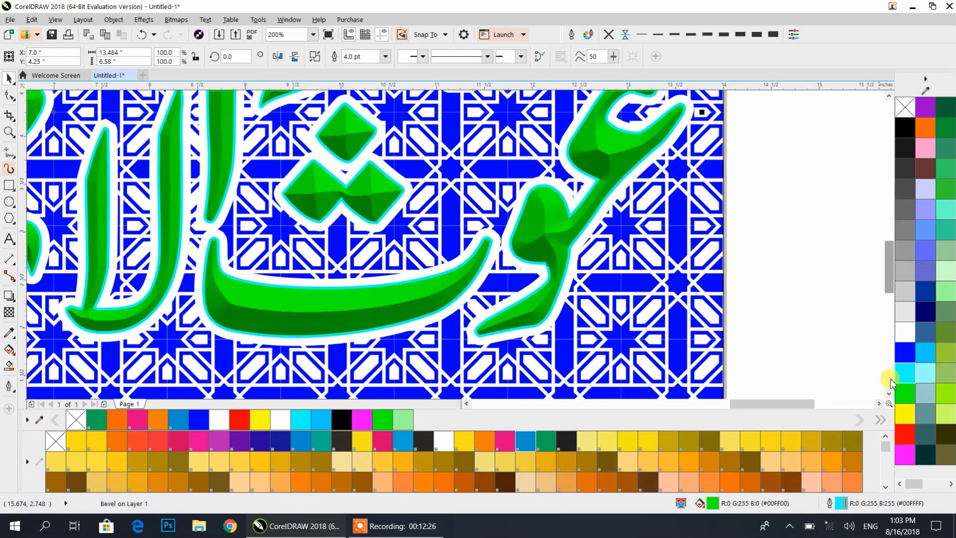
pyautogui.rightClick(905, 352)
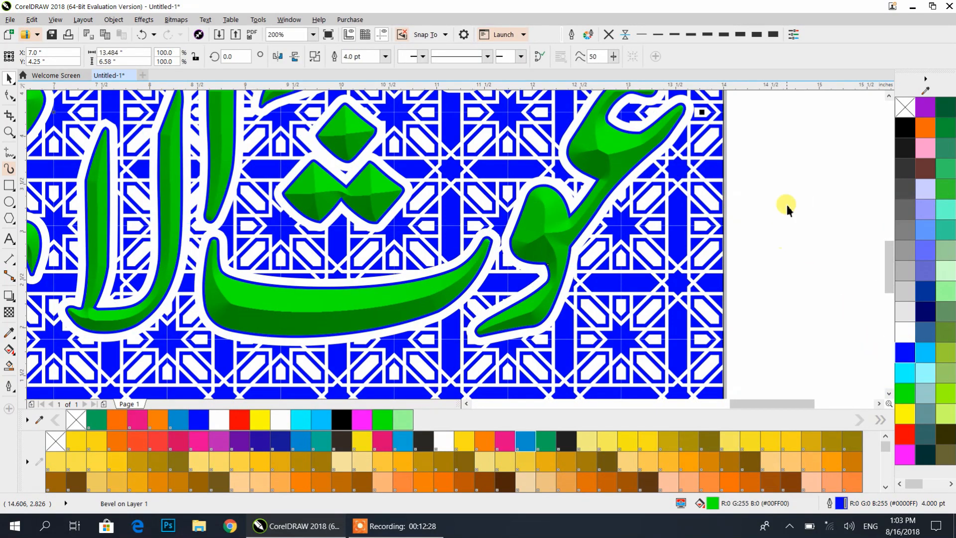
pyautogui.click(794, 156)
pyautogui.scroll(-2, 680, 191)
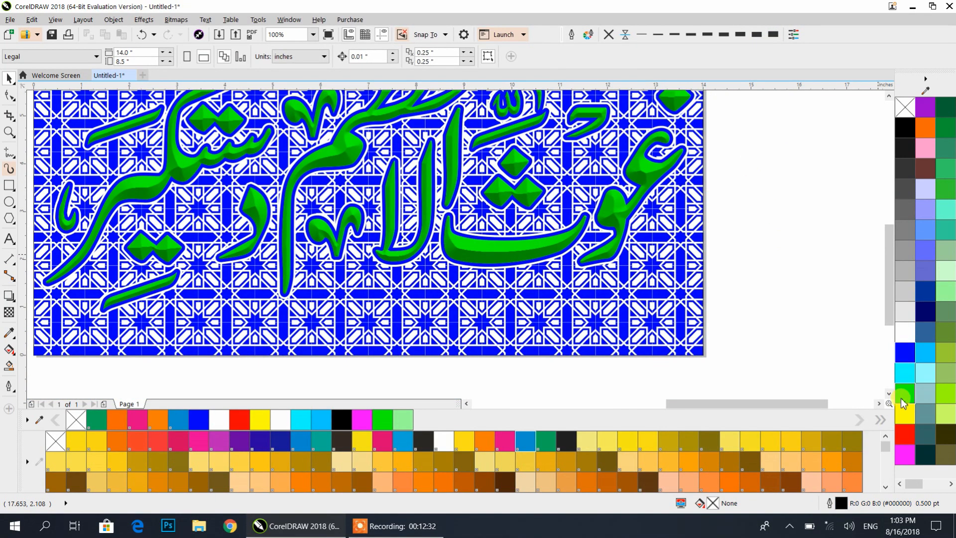
# - Change the green bevelled calligraphy's outline colour to red #FF0000, leaving the document defaults untouched
pyautogui.click(905, 431)
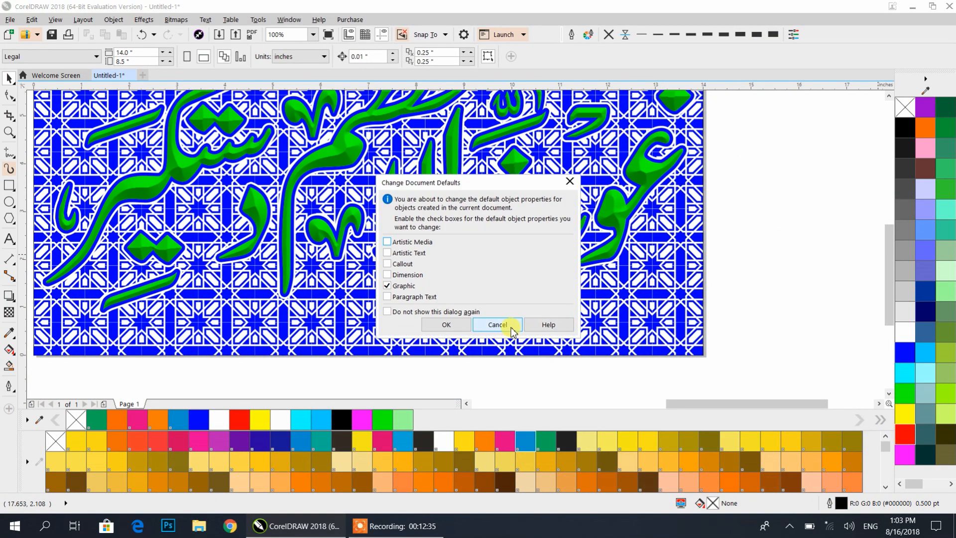
pyautogui.click(505, 325)
pyautogui.click(605, 219)
pyautogui.rightClick(905, 432)
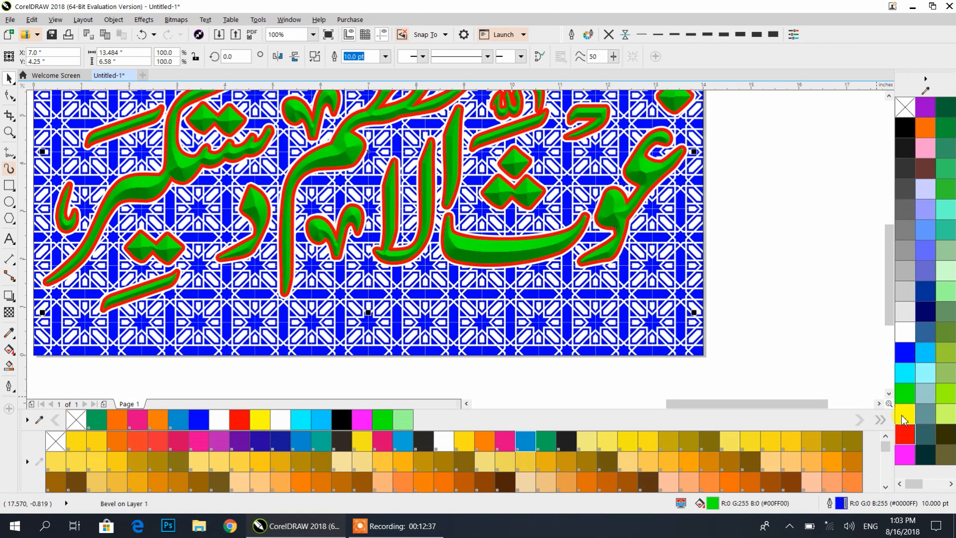
pyautogui.click(393, 526)
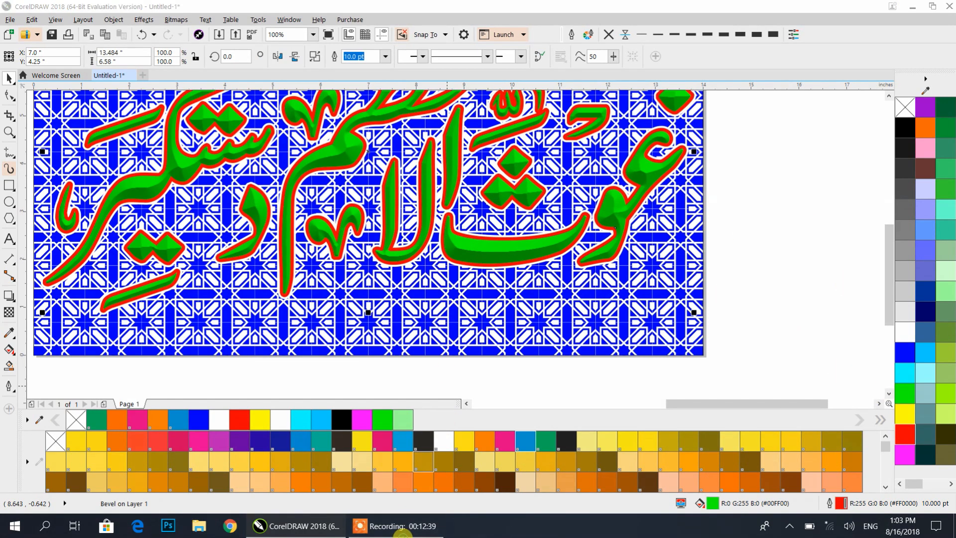
pyautogui.click(387, 523)
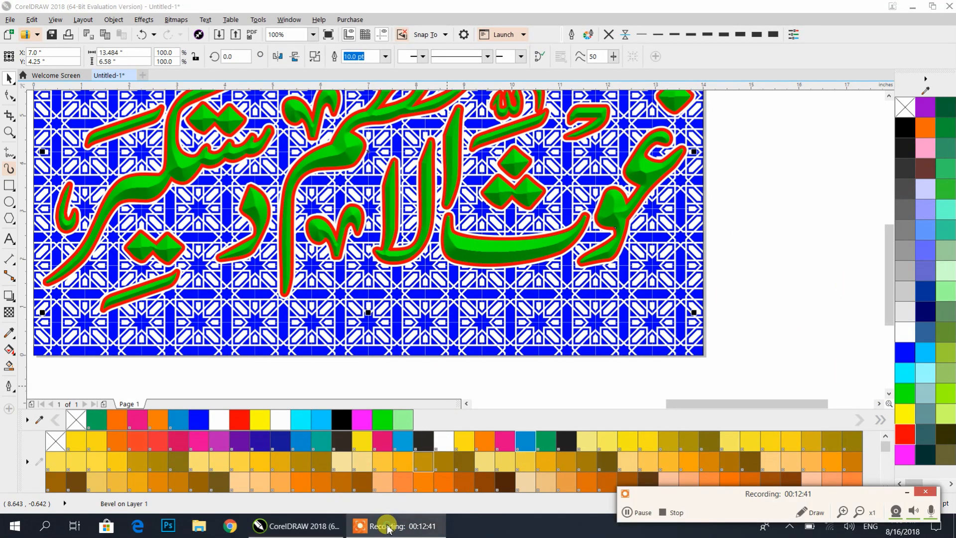